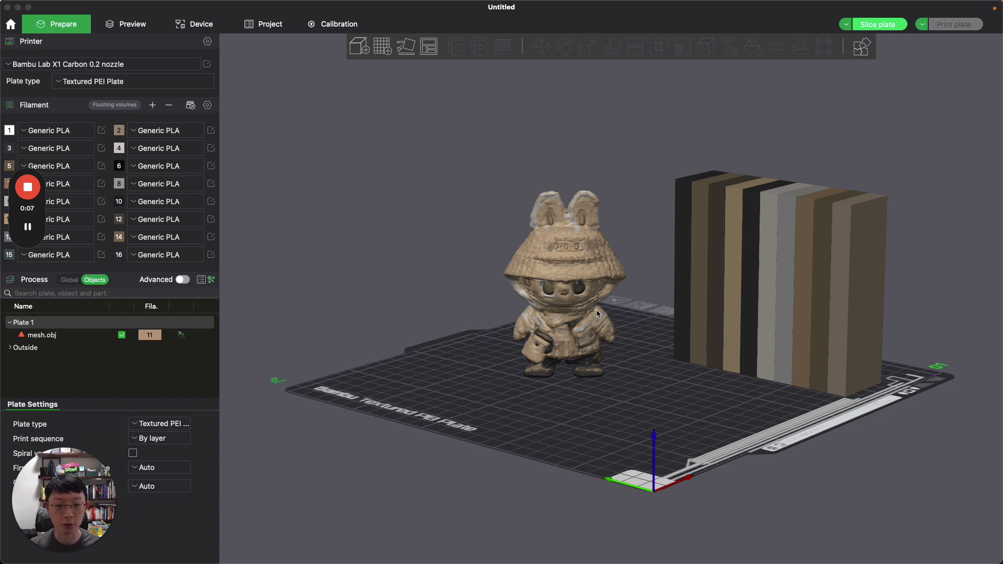
- Select the mesh.obj Labubu figurine and turn it on the blue Z ring with the Rotate tool
left_click(597, 311)
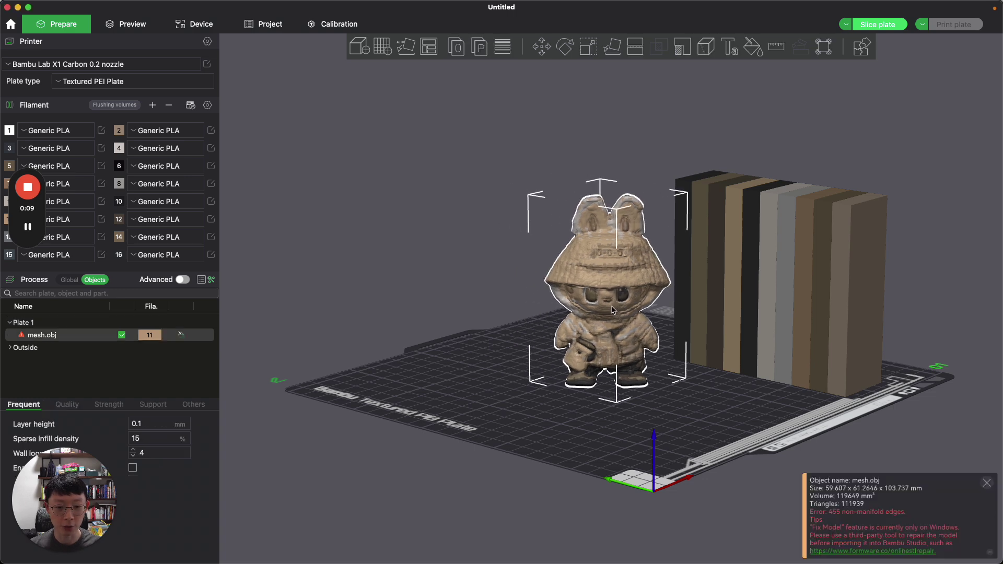
left_click(565, 47)
left_click_drag(678, 268, 759, 238)
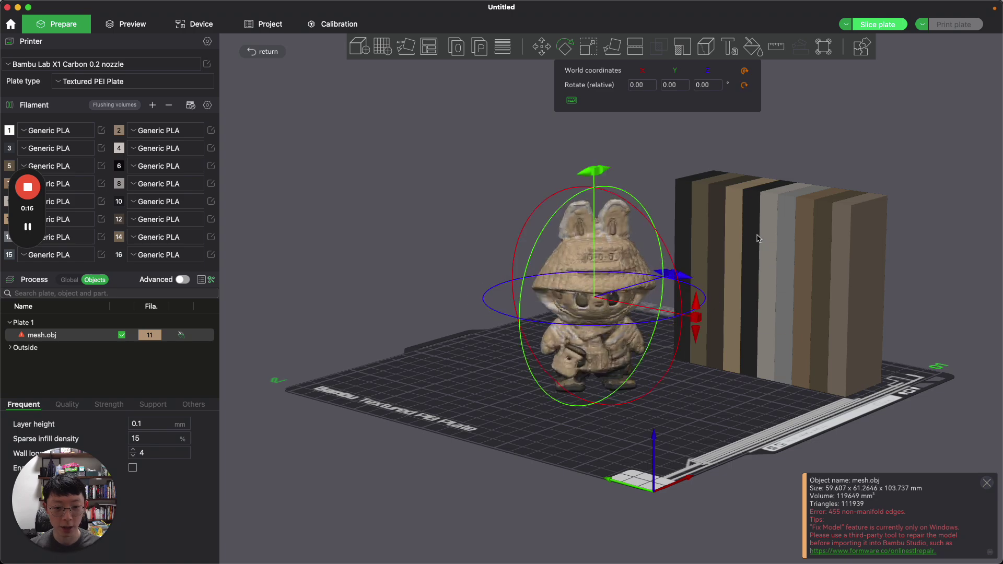
- Deselect the figurine and switch between the Labubu image search and Bambu Studio via Mission Control
left_click(447, 256)
key("ctrl+Up")
left_click(679, 183)
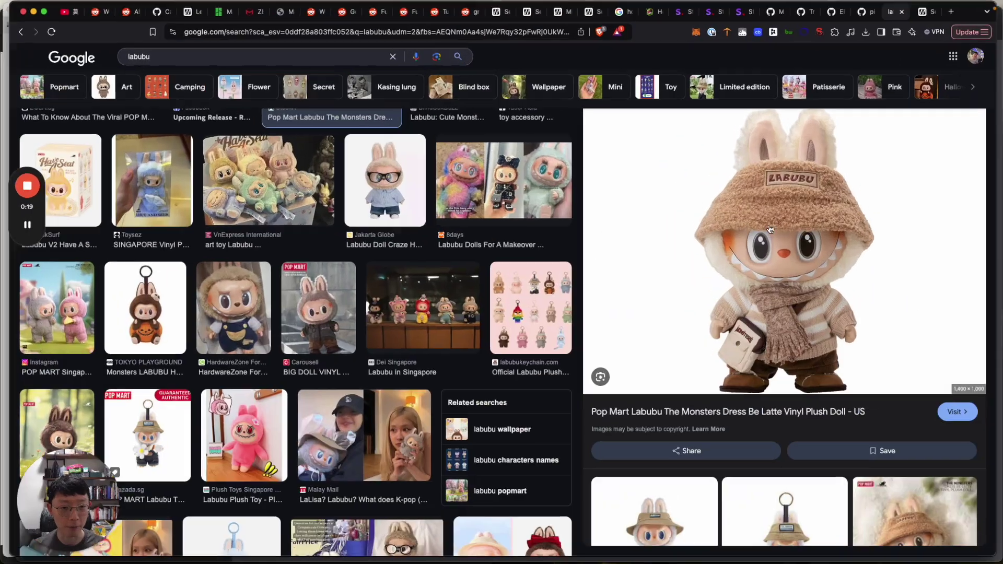
key("ctrl+Up")
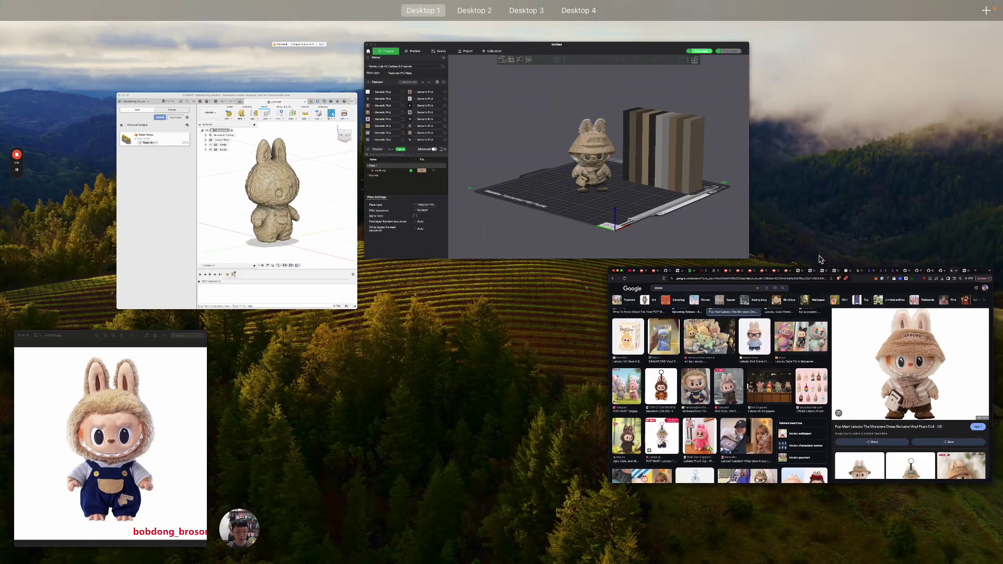
left_click(605, 262)
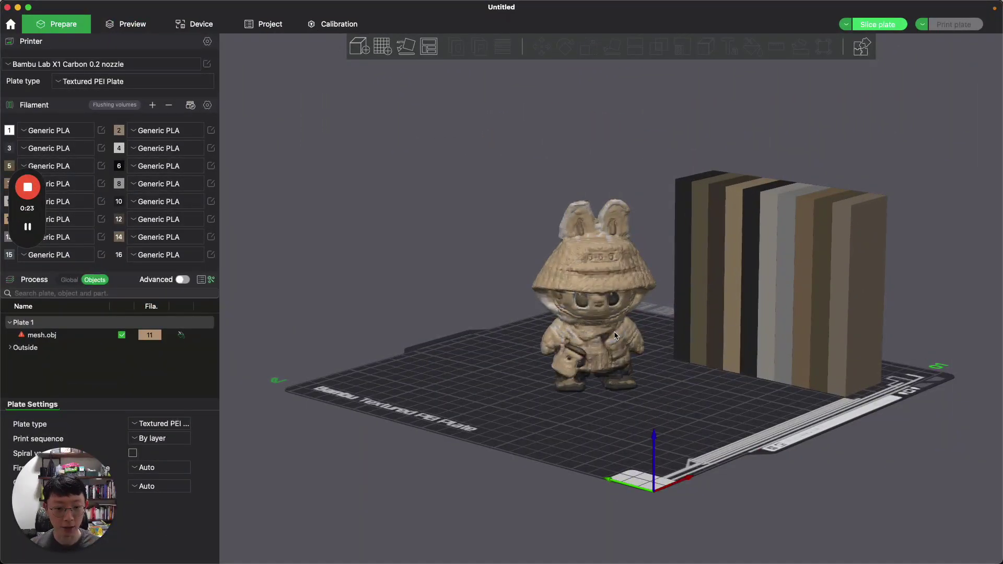
key("ctrl+Up")
left_click(601, 209)
- View the Labubu reference photo, orbit the Fusion mesh to a side view, then return to the image search
key("ctrl+Up")
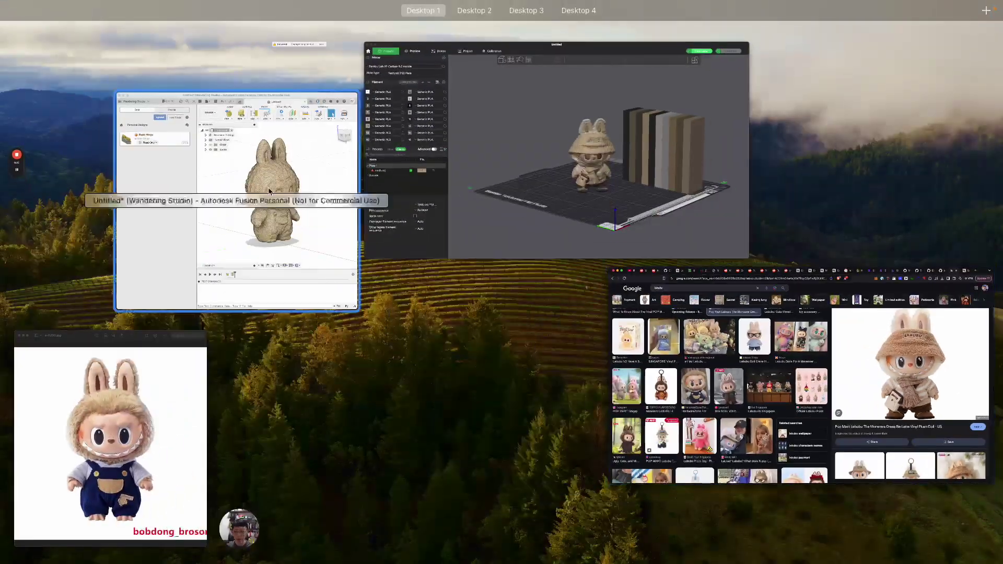
left_click(170, 375)
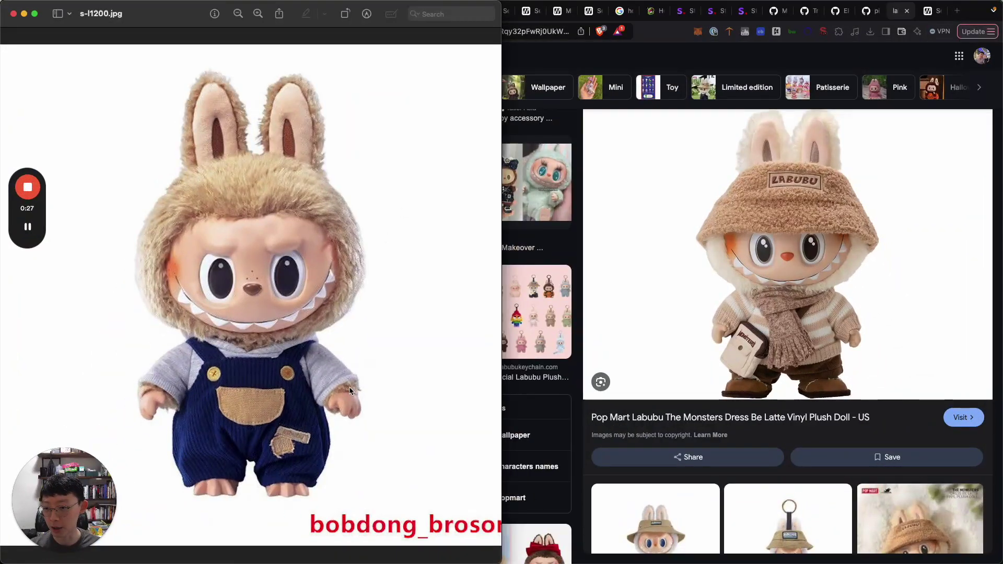
key("ctrl+Up")
left_click(247, 163)
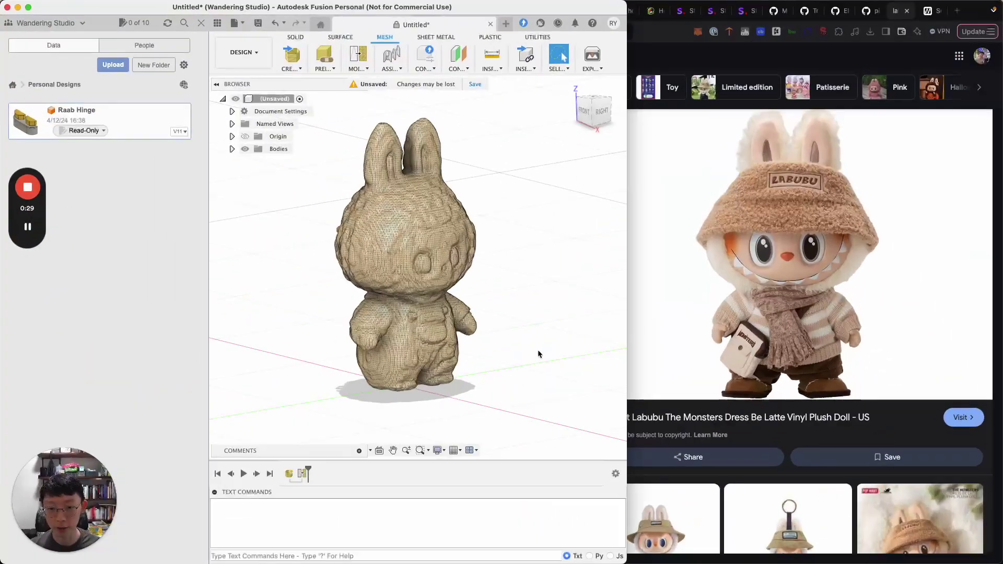
left_click_drag(601, 122, 499, 169)
key("ctrl+Up")
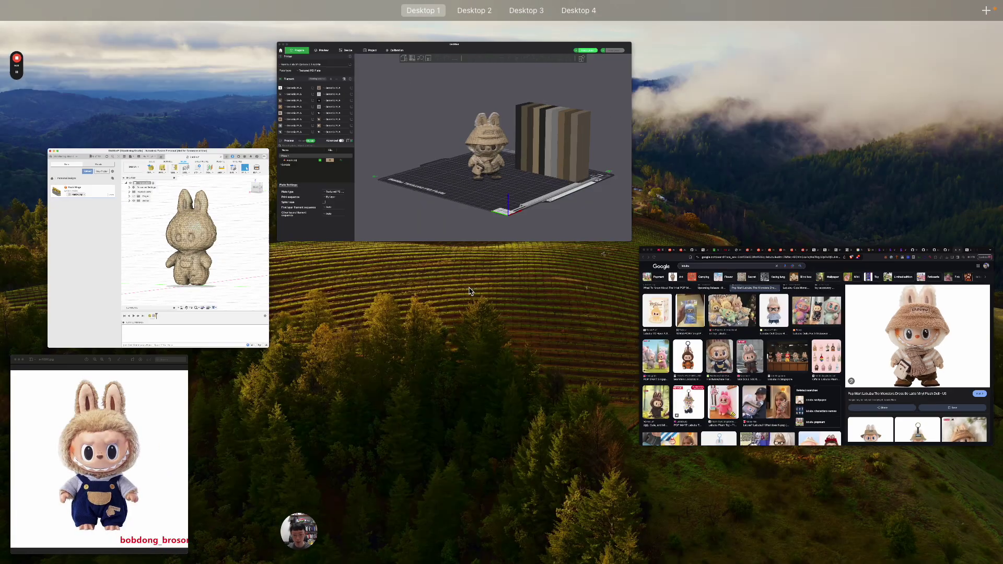
left_click(758, 293)
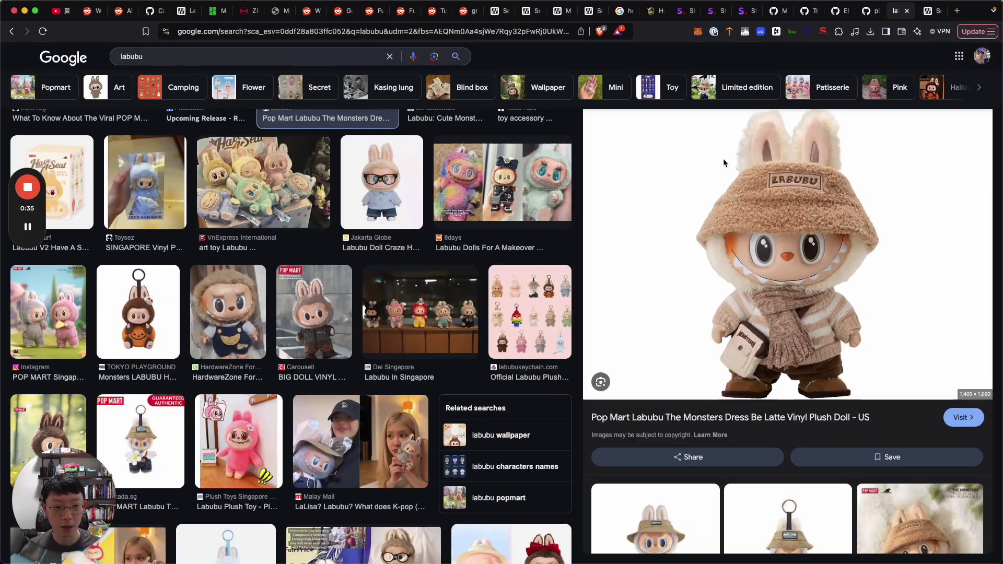
- Scroll through the 30 MakerWorld labubu models, such as Labubu Cosy Sunday and Labubu Teddy bear
left_click(928, 13)
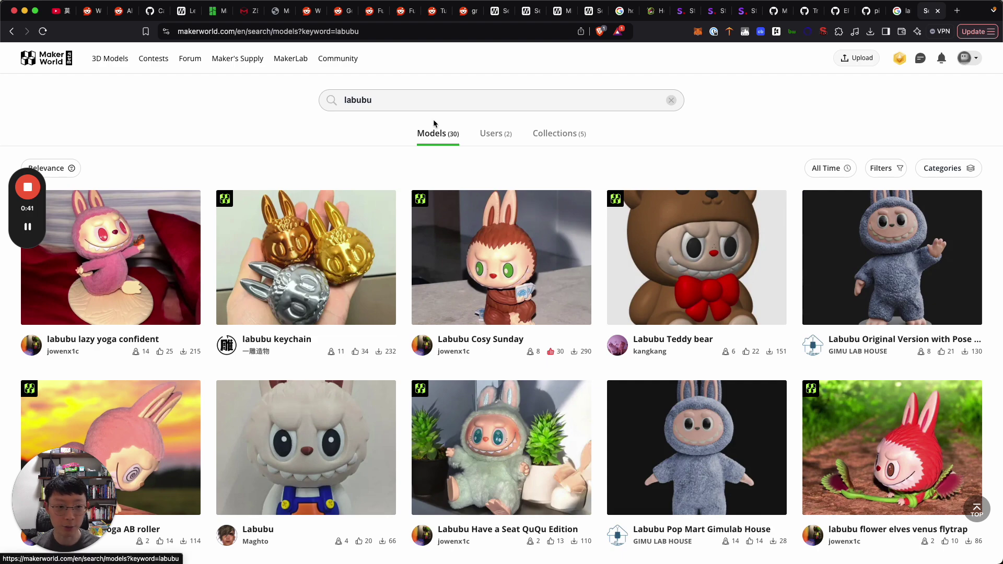
scroll(433, 120, "down", 3)
scroll(433, 120, "up", 5)
scroll(523, 172, "down", 2)
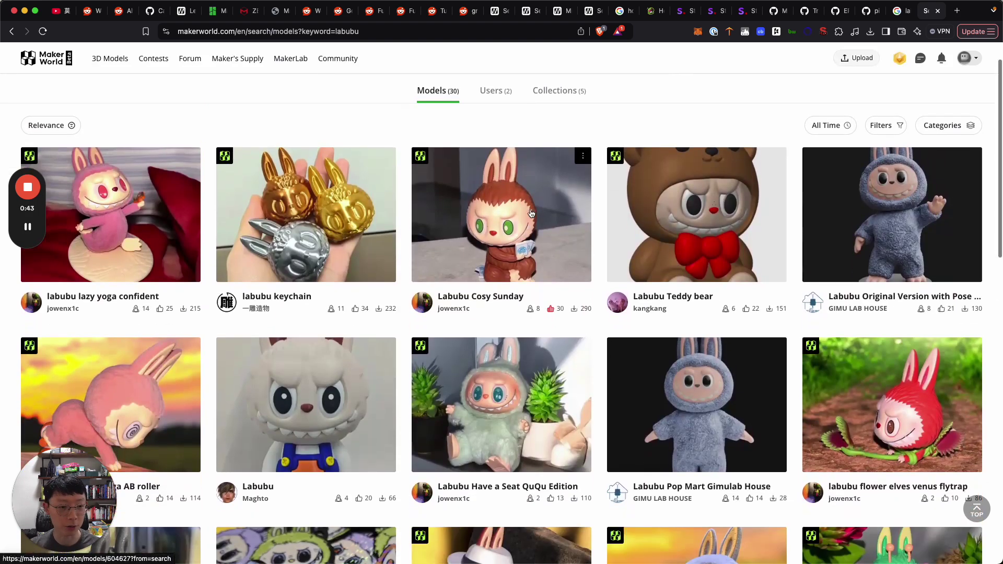
scroll(653, 239, "down", 2)
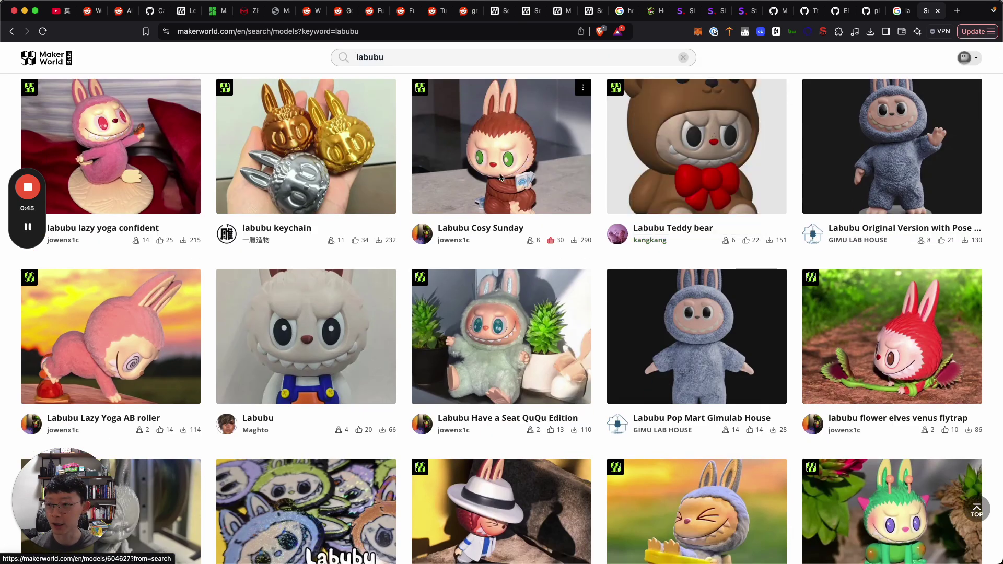
scroll(574, 223, "up", 2)
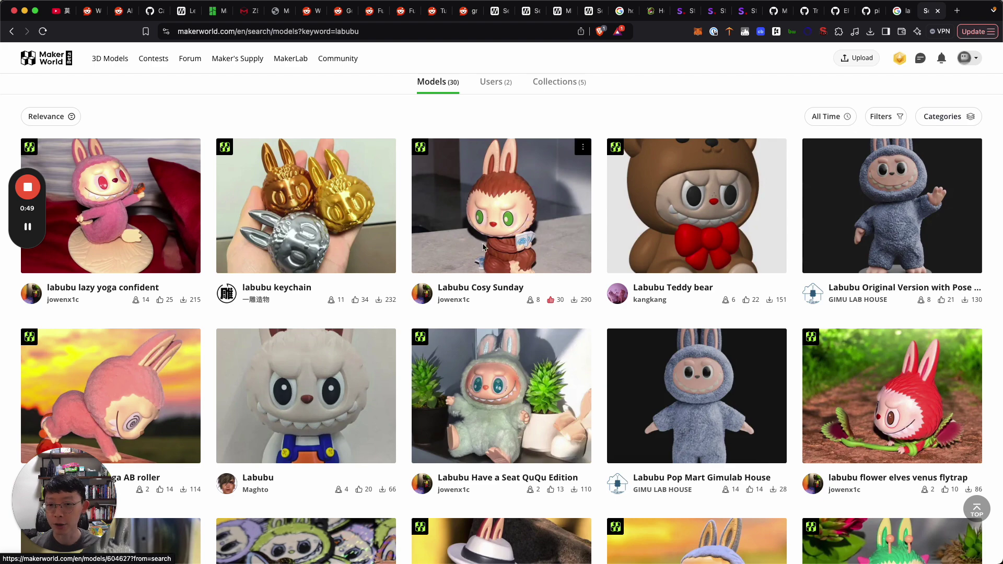
scroll(484, 247, "down", 2)
scroll(484, 247, "up", 2)
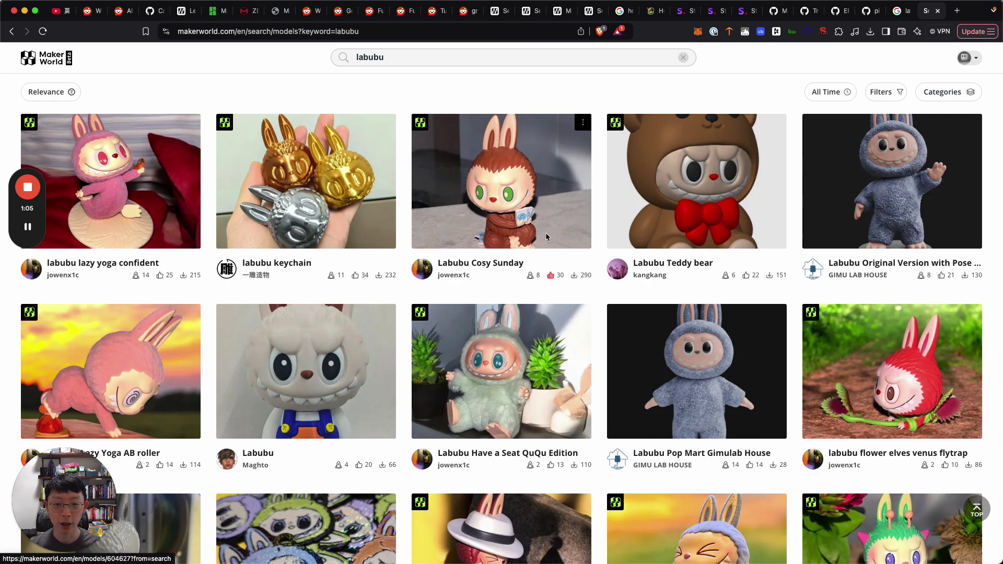
- Return to the Google Images labubu results showing the Pop Mart Labubu plush doll preview
left_click(900, 19)
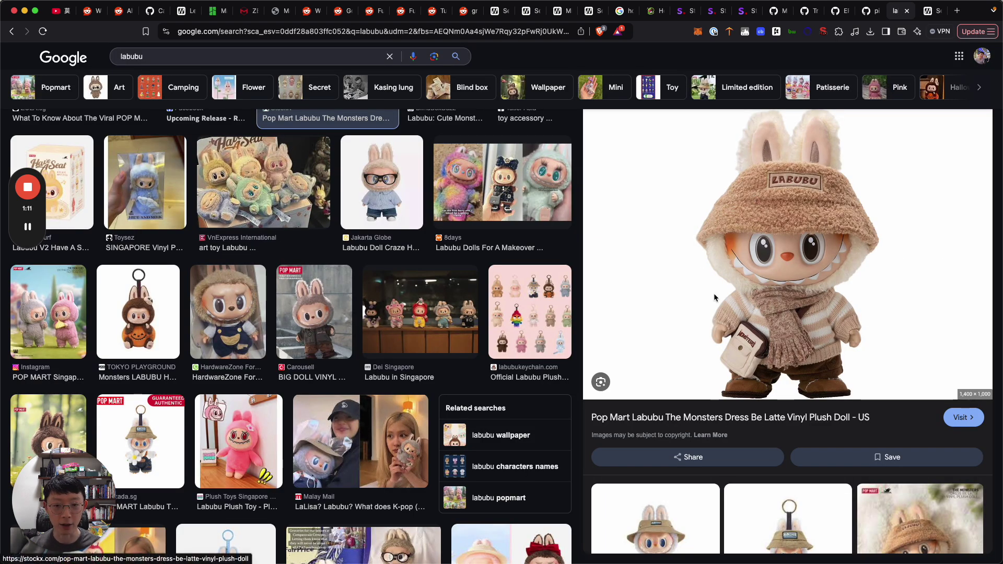
scroll(511, 283, "up", 3)
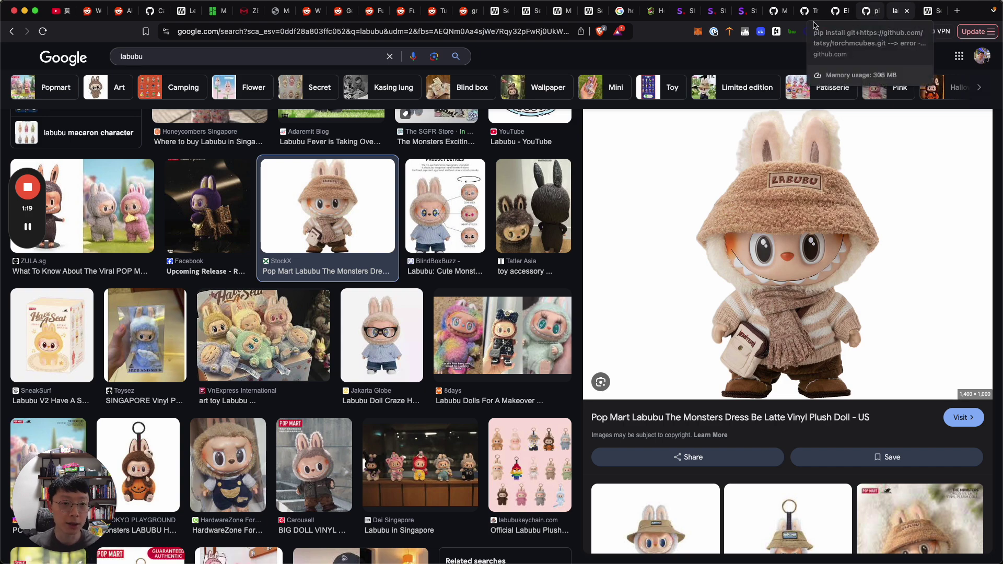
- Open the stability.ai Stable 3D page and highlight the Stable Fast 3D heading
left_click(681, 13)
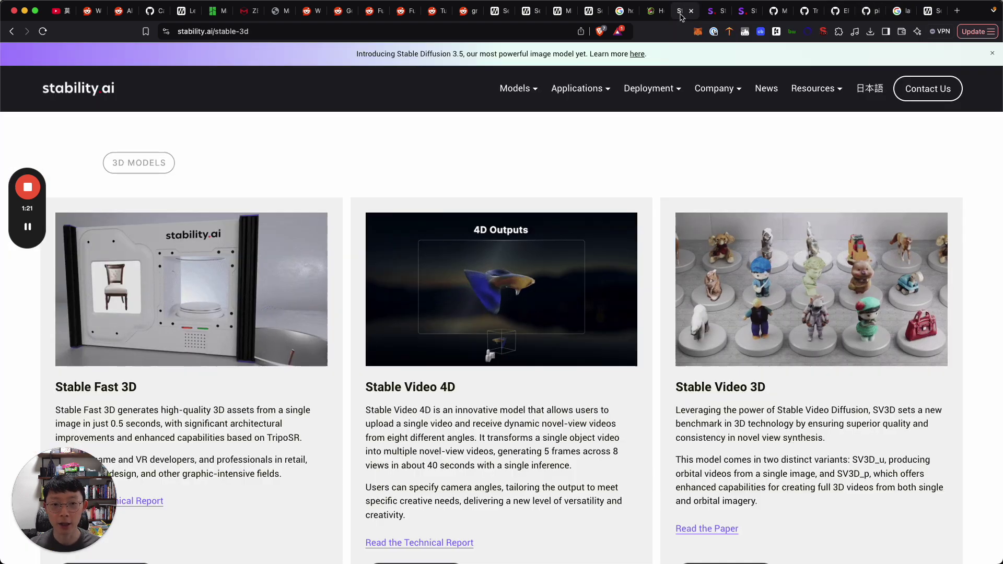
scroll(555, 221, "down", 2)
scroll(553, 216, "down", 8)
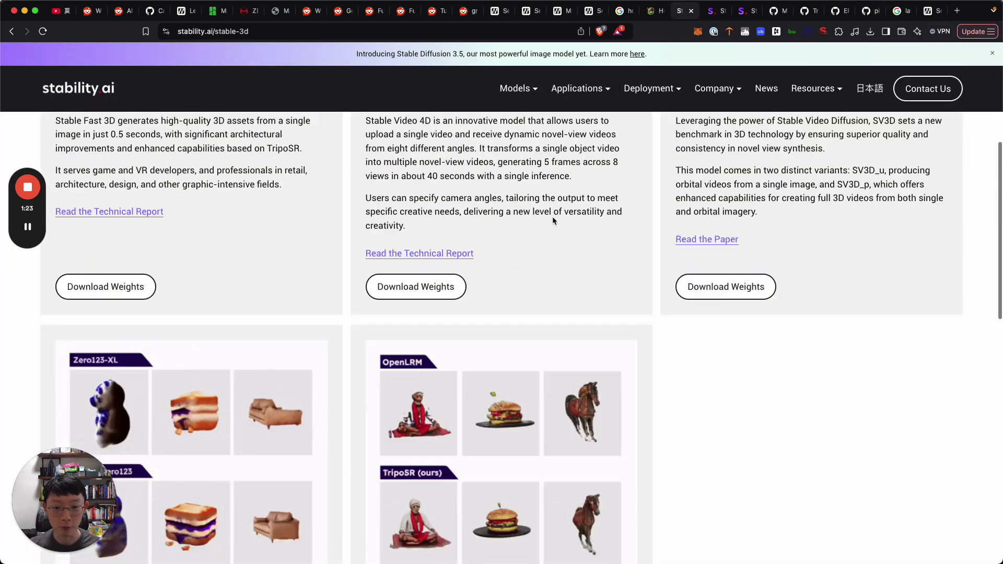
scroll(552, 217, "up", 10)
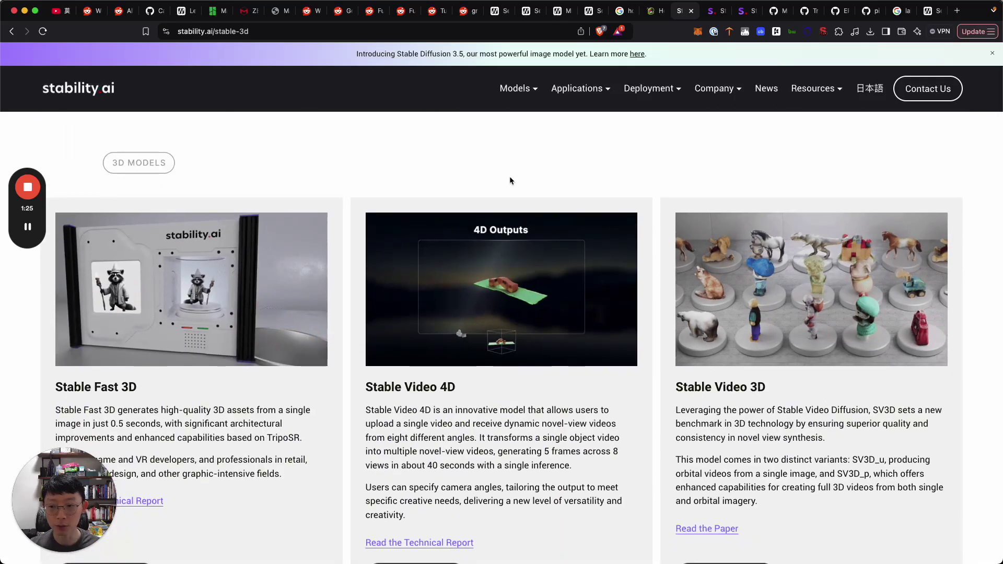
scroll(510, 179, "down", 3)
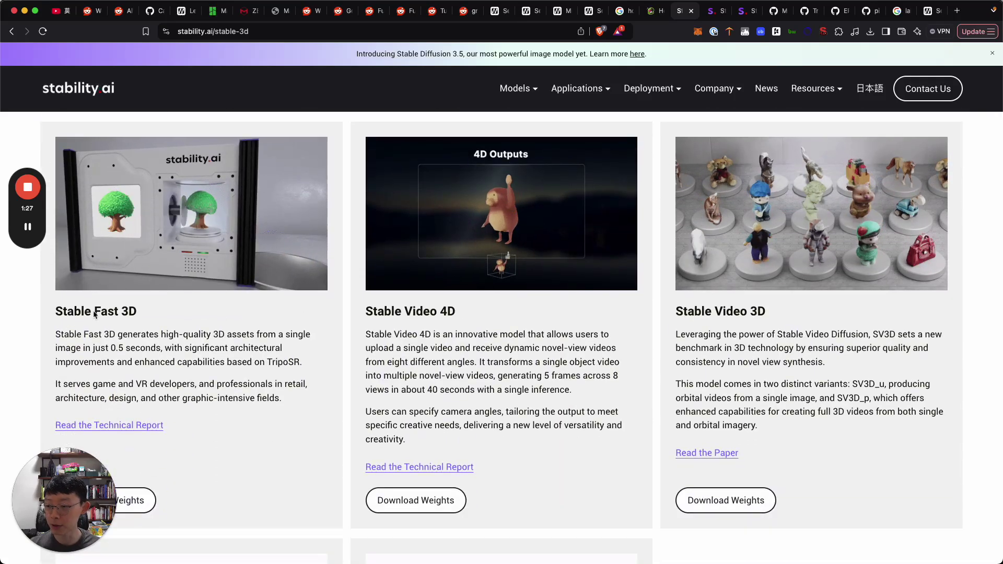
left_click_drag(54, 311, 153, 311)
left_click(154, 313)
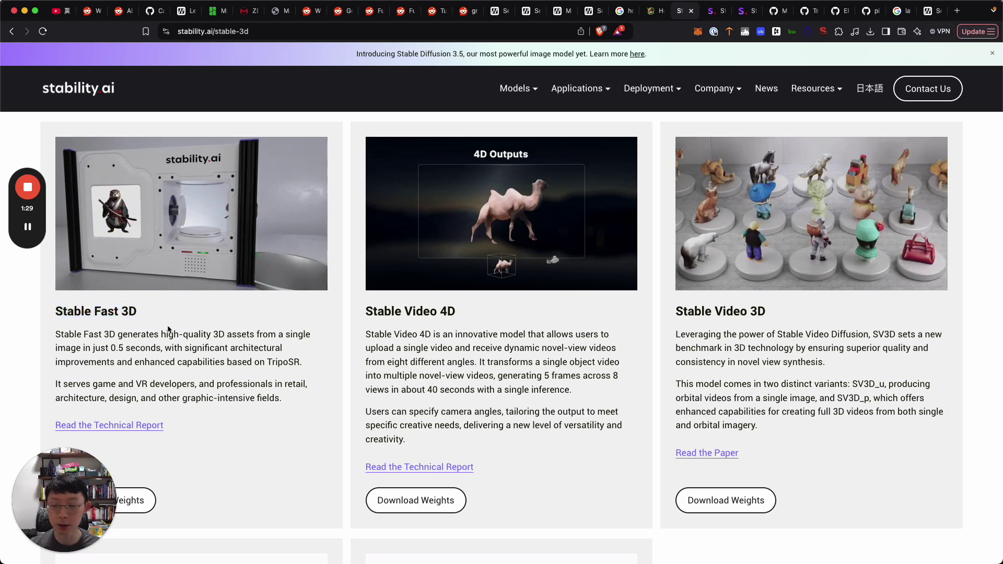
triple_click(84, 313)
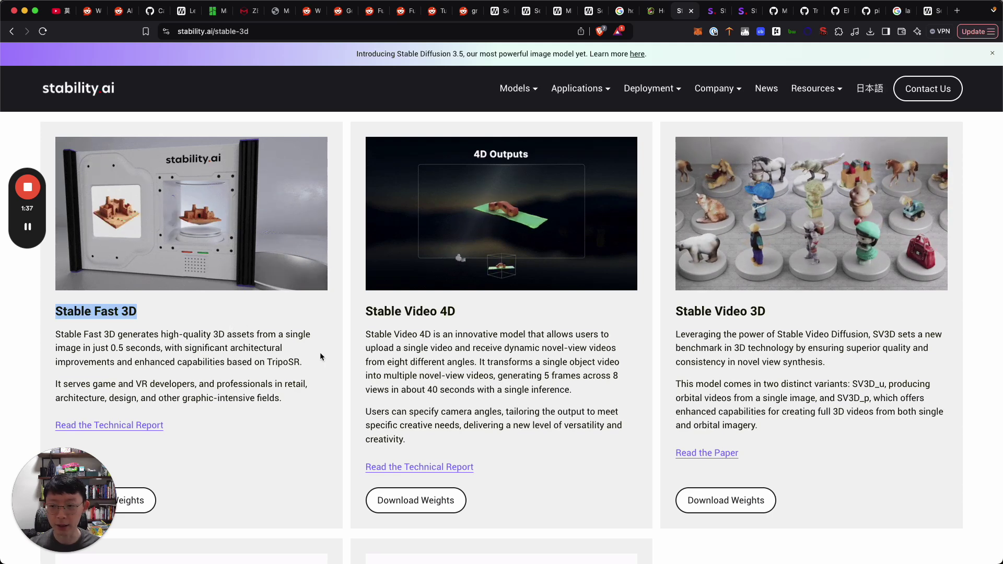
- Scroll down to the Stable TripoSR card and highlight its heading
scroll(321, 353, "down", 1)
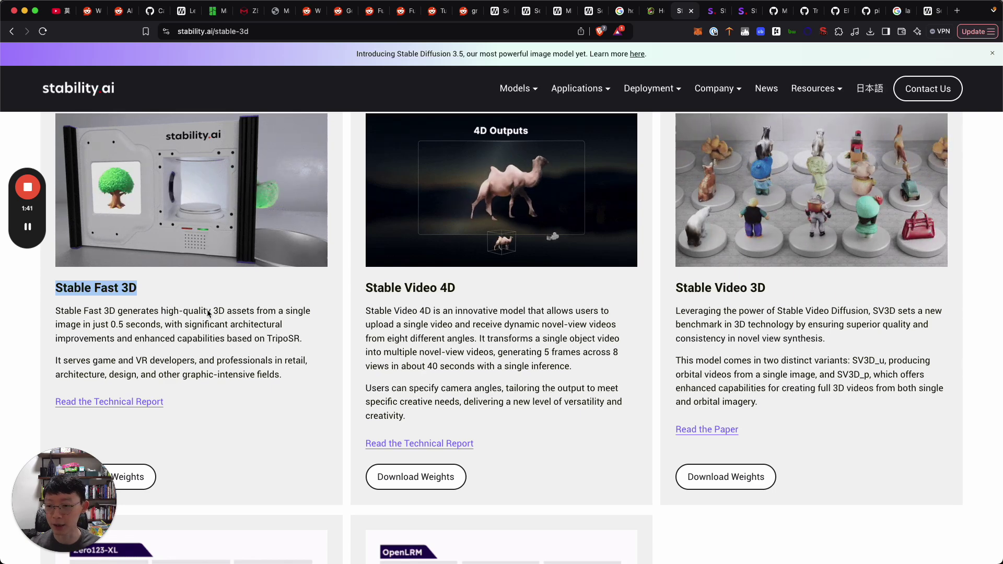
scroll(208, 313, "down", 4)
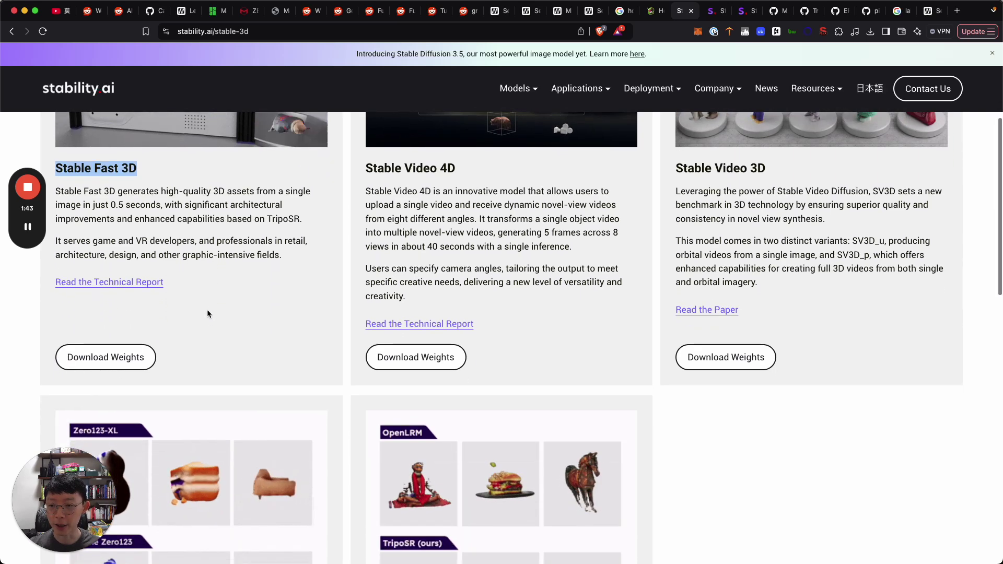
scroll(207, 314, "down", 4)
scroll(207, 314, "down", 8)
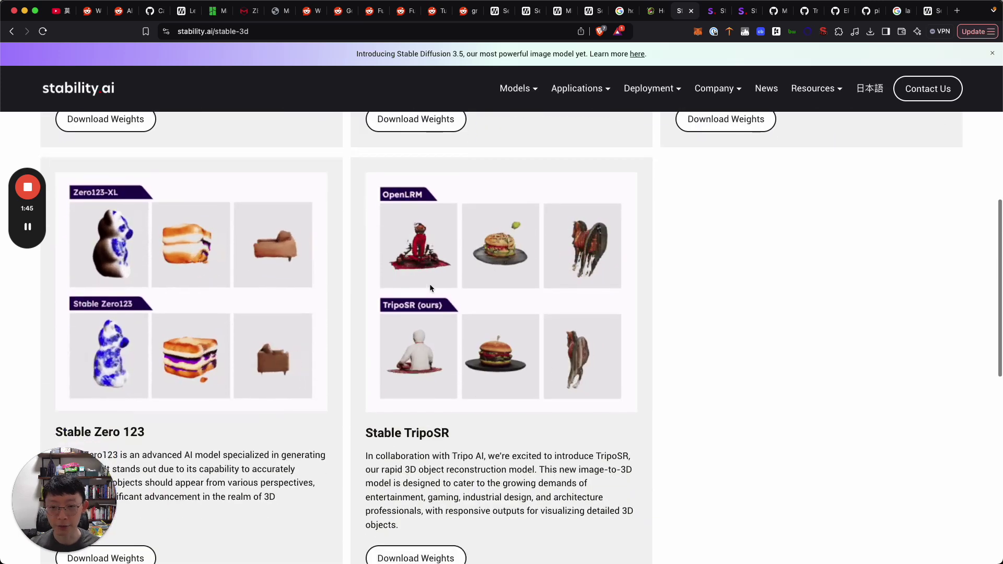
triple_click(407, 361)
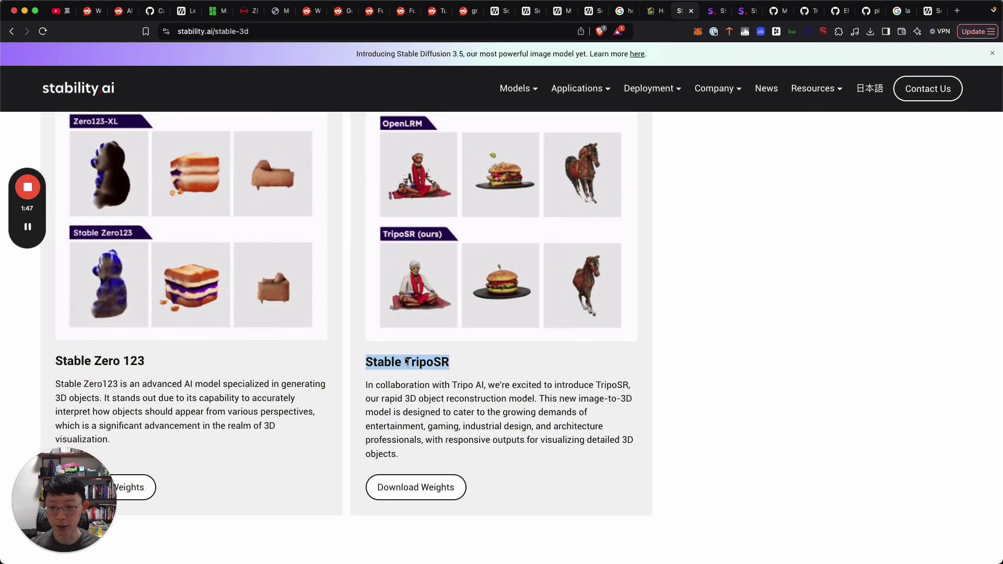
scroll(415, 418, "up", 1)
scroll(415, 428, "up", 1)
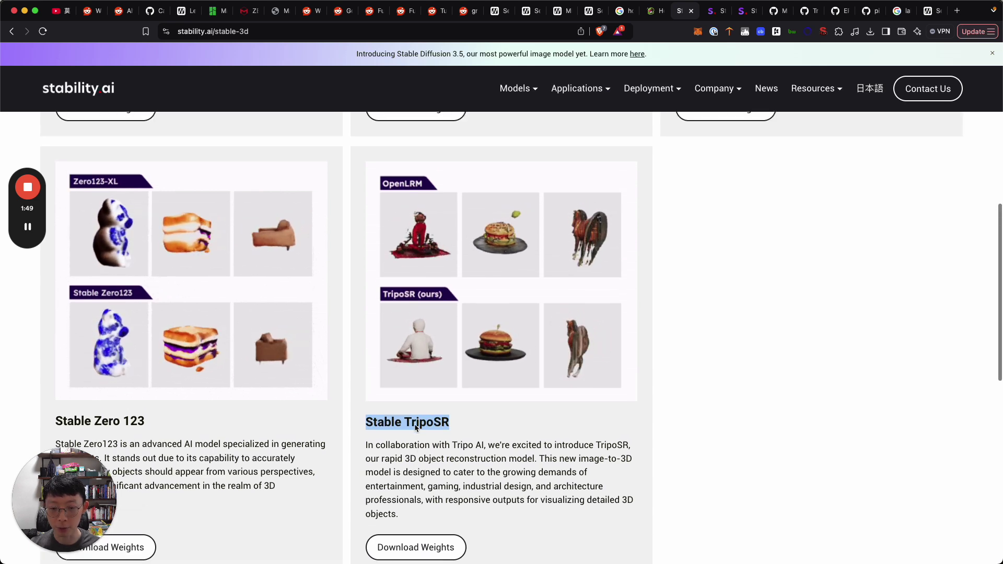
scroll(444, 418, "down", 3)
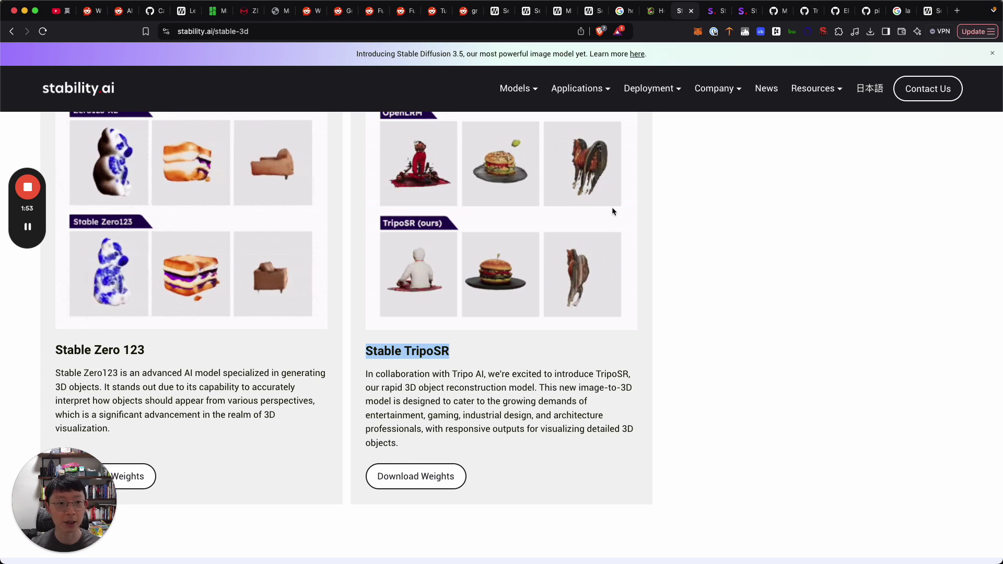
- Read through the TripoSR GitHub README's outputs, comparisons and setup instructions
left_click(775, 12)
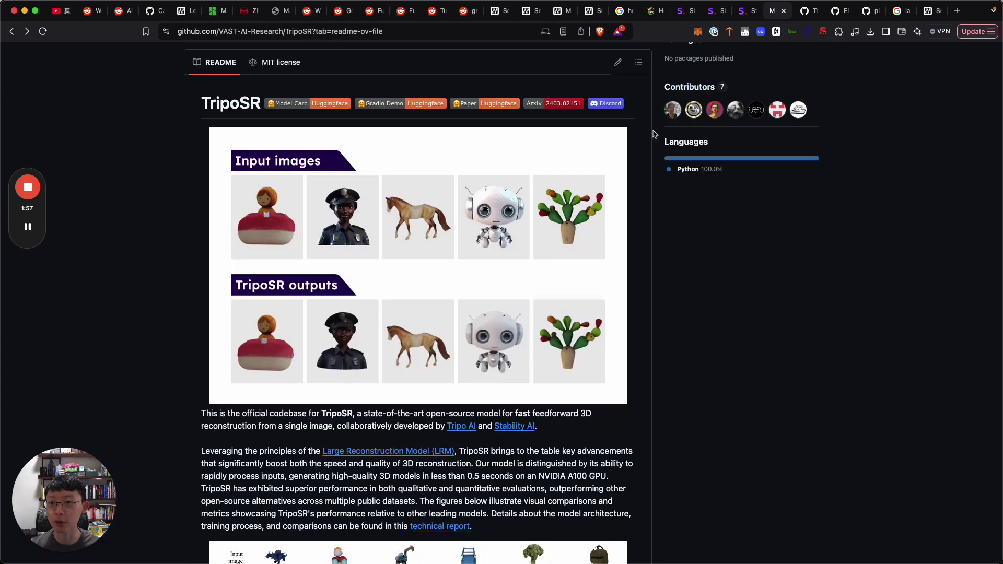
scroll(641, 147, "down", 2)
scroll(641, 148, "down", 15)
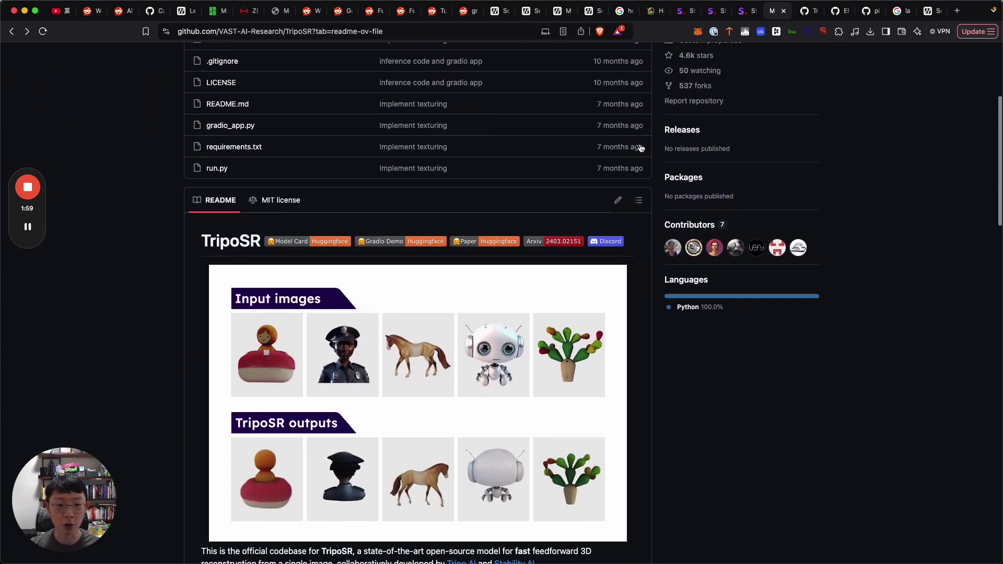
scroll(642, 147, "up", 12)
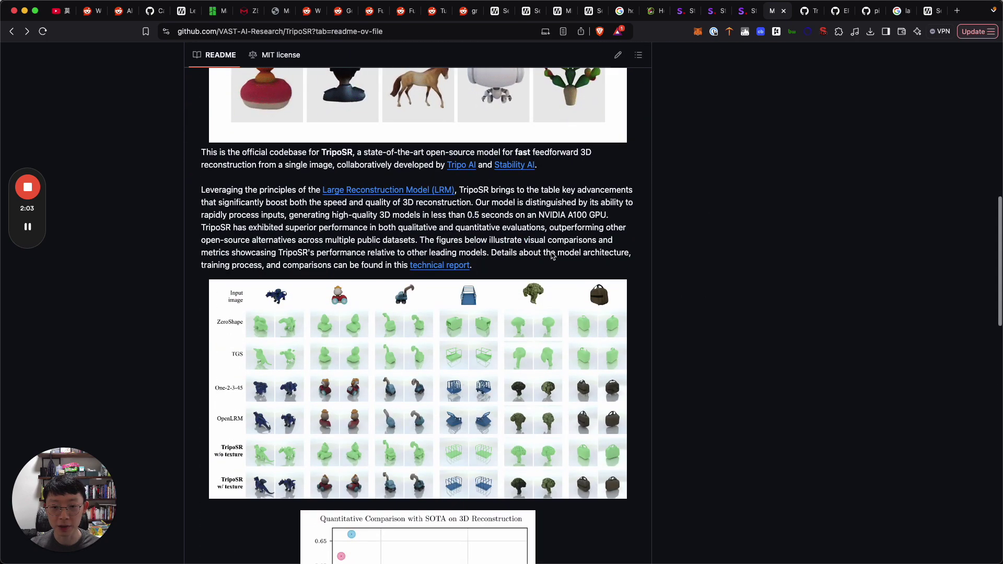
scroll(552, 256, "down", 13)
scroll(552, 255, "up", 8)
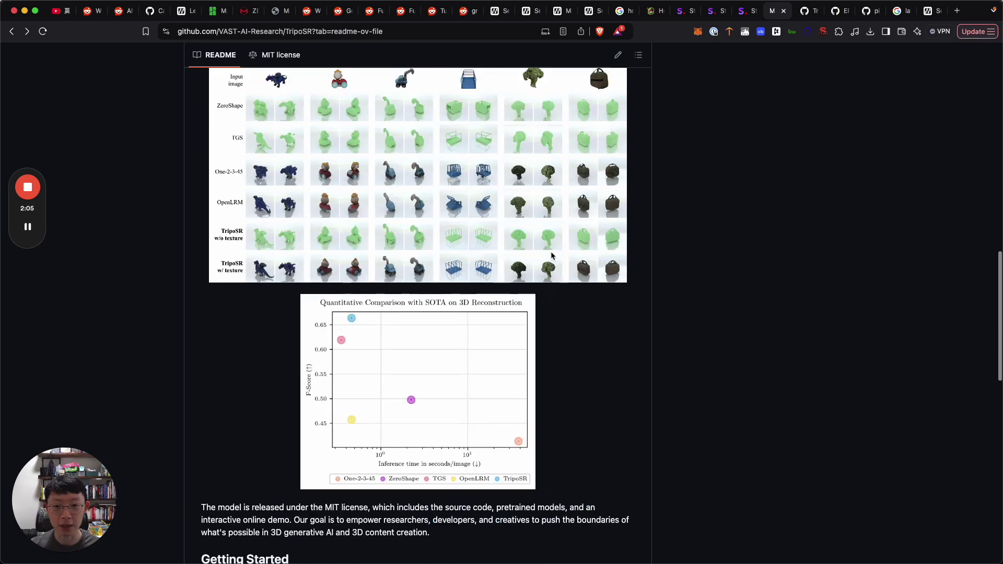
scroll(552, 256, "down", 20)
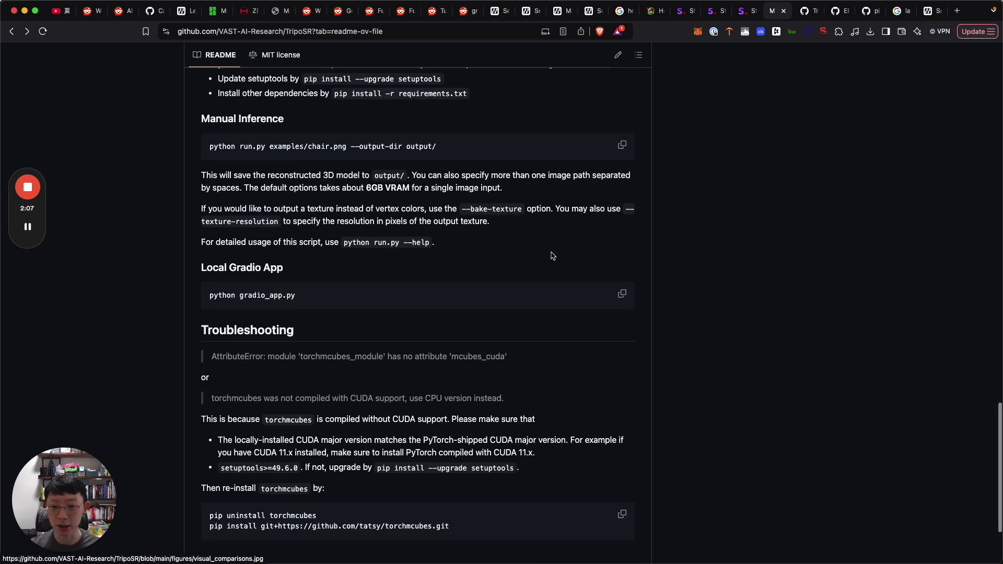
scroll(553, 255, "up", 20)
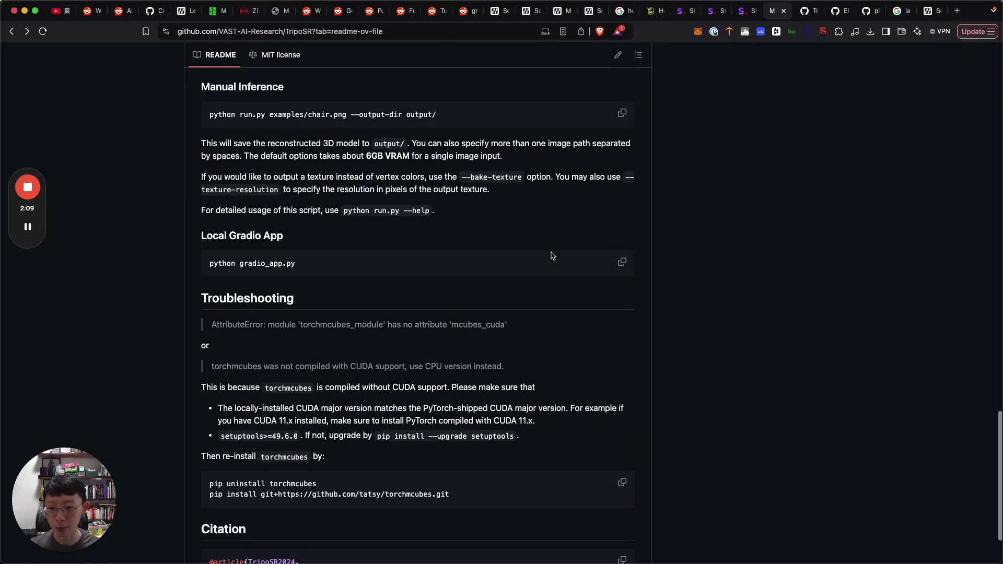
- In a new tab, go to geek.sg and open the self-hosted Llama 3.2 post's Server Specifications
key("super+t")
type("gee")
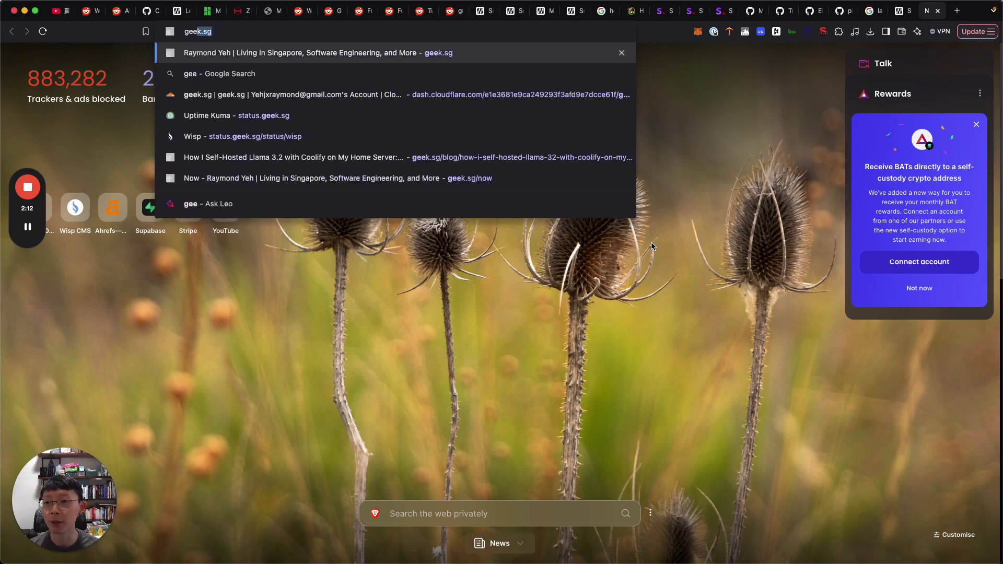
key("Return")
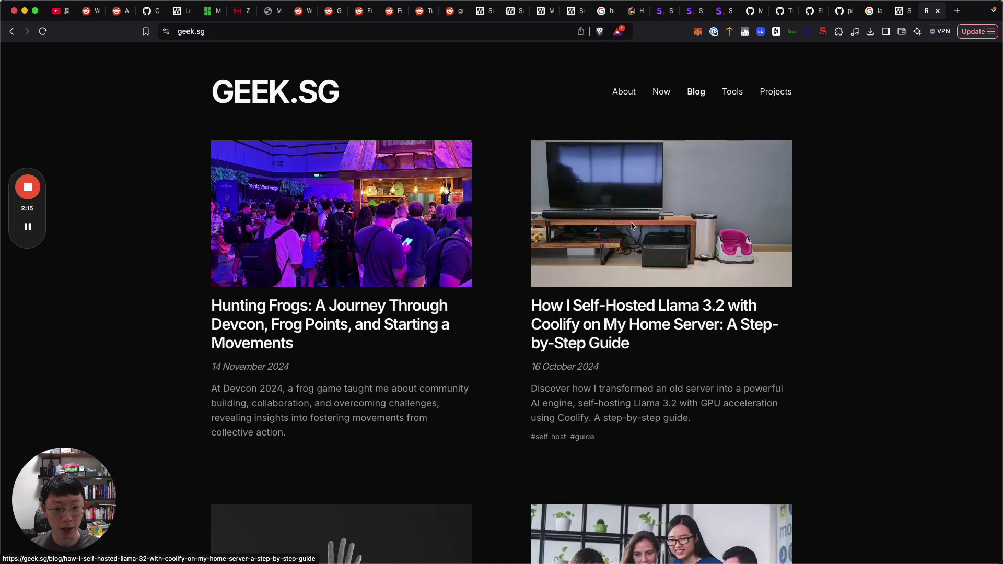
left_click(646, 283)
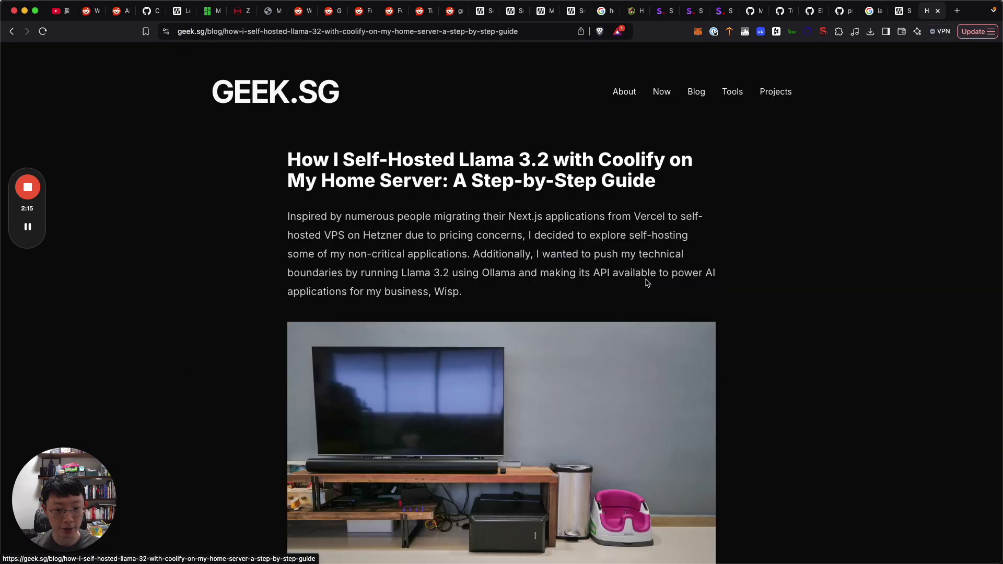
scroll(648, 282, "down", 6)
scroll(645, 282, "down", 7)
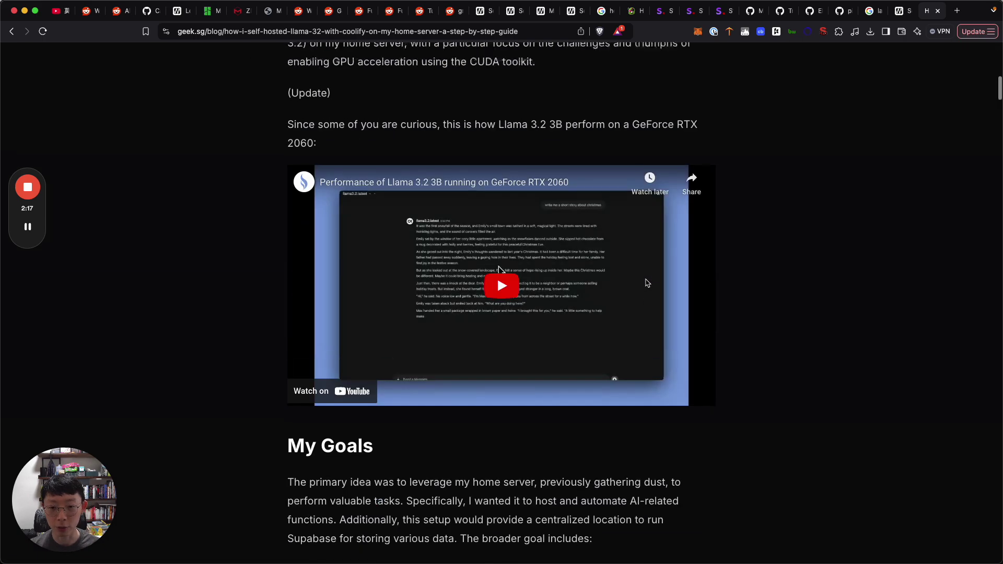
scroll(646, 282, "up", 6)
scroll(646, 282, "down", 12)
scroll(646, 281, "down", 15)
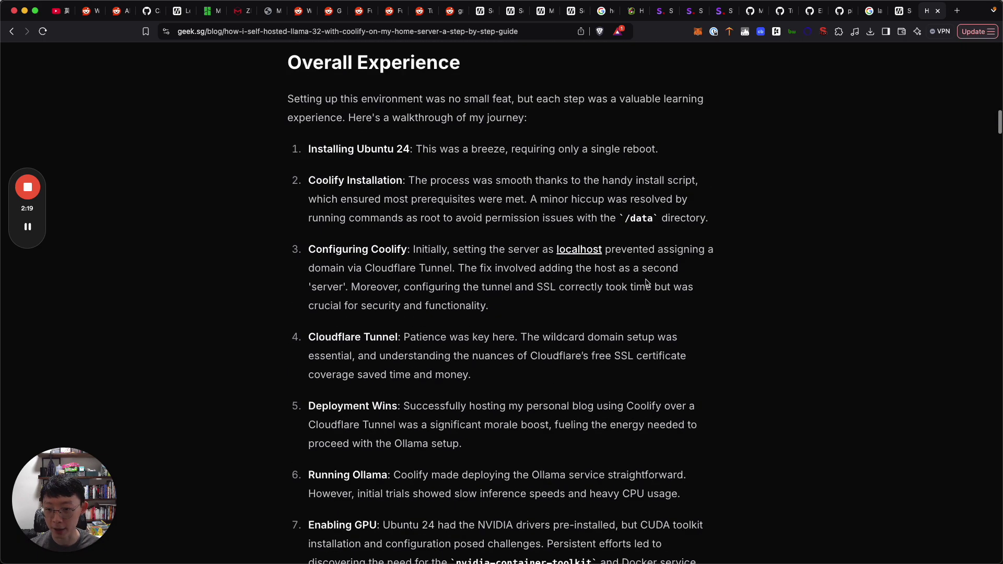
- Highlight the server's CPU and GeForce RTX 2060 GPU, then close the tab
right_click(646, 282)
left_click(487, 238)
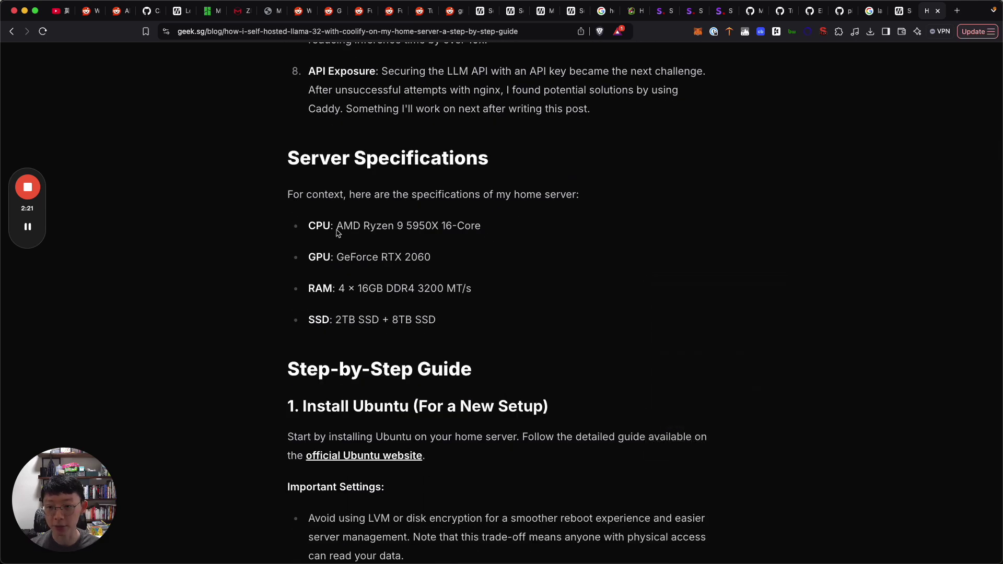
left_click_drag(335, 231, 608, 233)
left_click(537, 255)
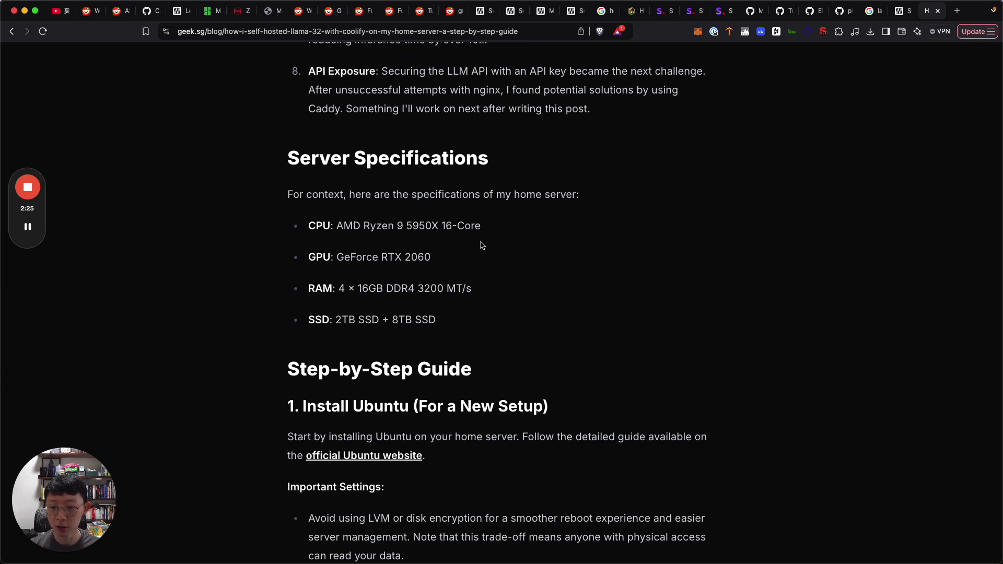
left_click_drag(339, 261, 459, 260)
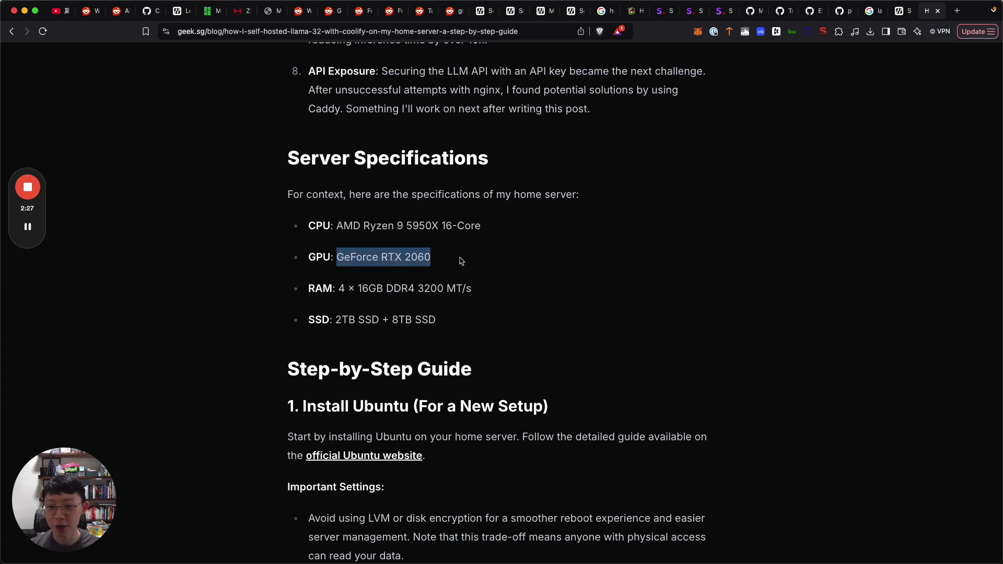
left_click(459, 260)
left_click_drag(340, 262, 469, 262)
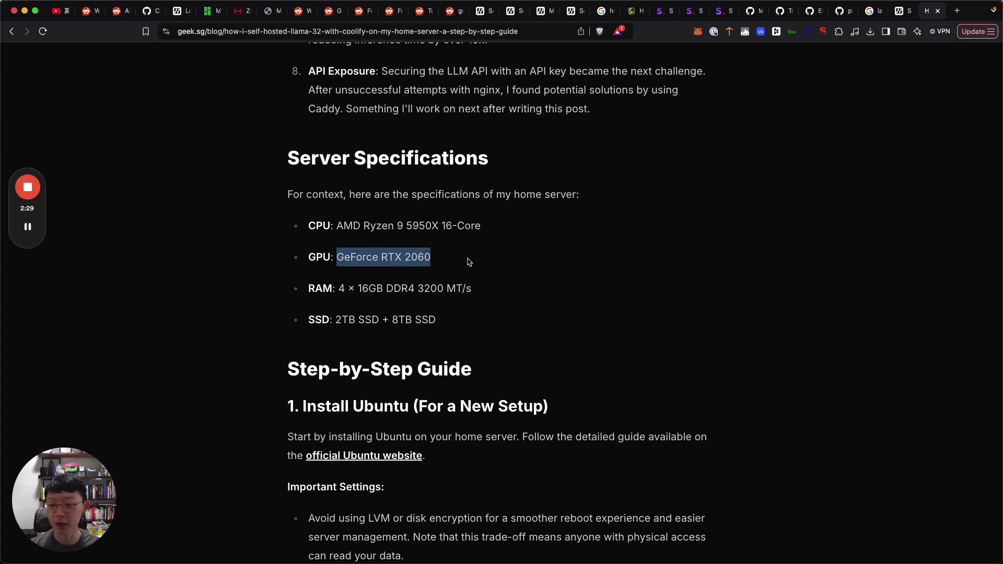
left_click(358, 262)
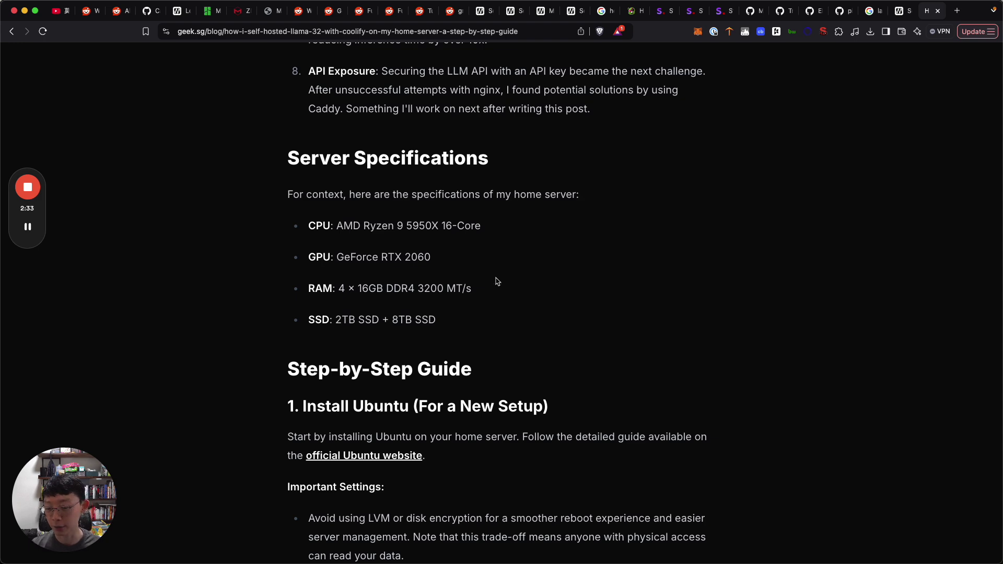
key("super+w")
- Scroll the TripoSR README's example outputs and comparison table, then show all windows in Mission Control
scroll(427, 236, "up", 2)
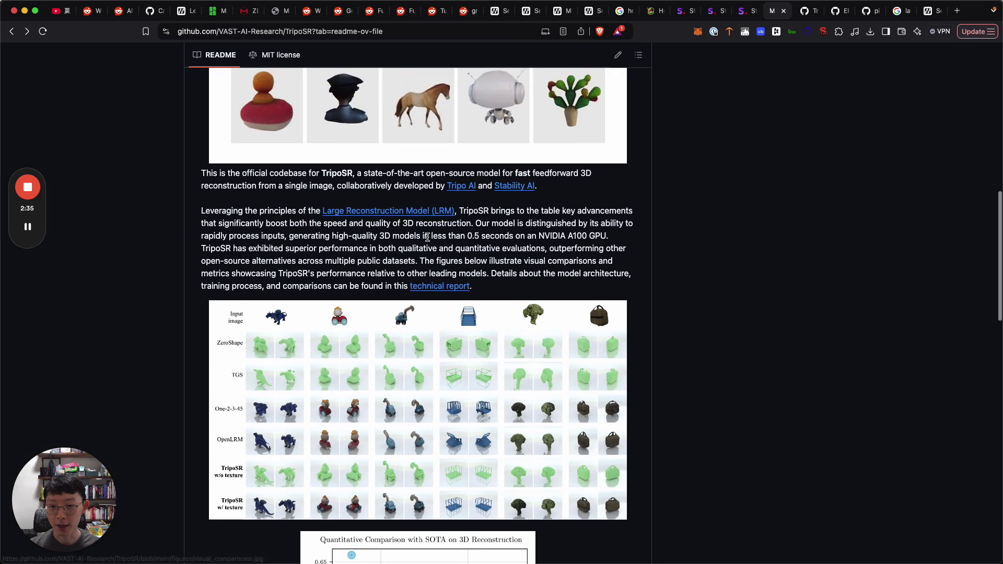
scroll(427, 236, "up", 3)
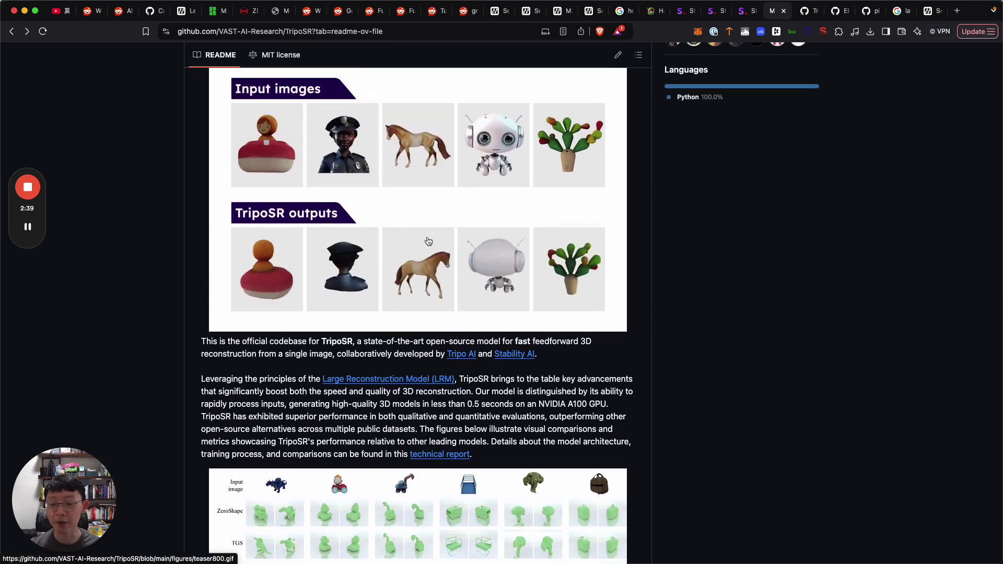
scroll(428, 240, "down", 2)
scroll(428, 241, "down", 2)
scroll(428, 241, "up", 3)
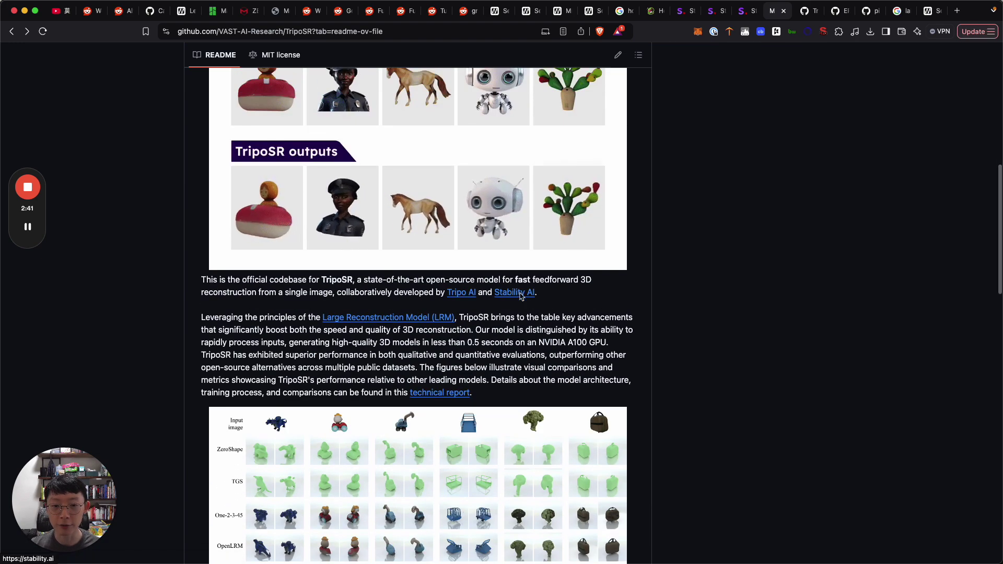
scroll(517, 298, "down", 2)
scroll(520, 296, "down", 2)
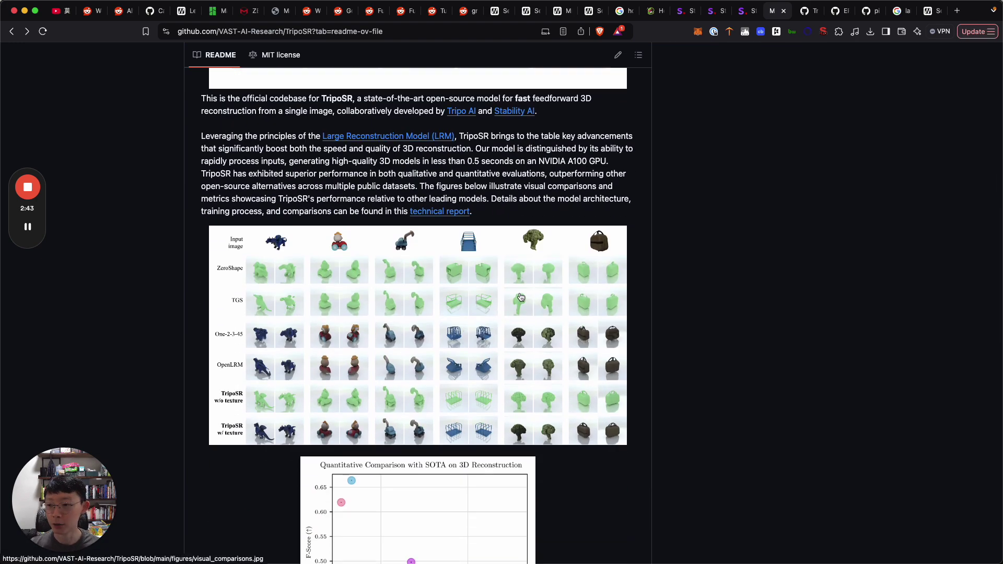
scroll(517, 292, "down", 10)
scroll(517, 292, "up", 8)
key("ctrl+Up")
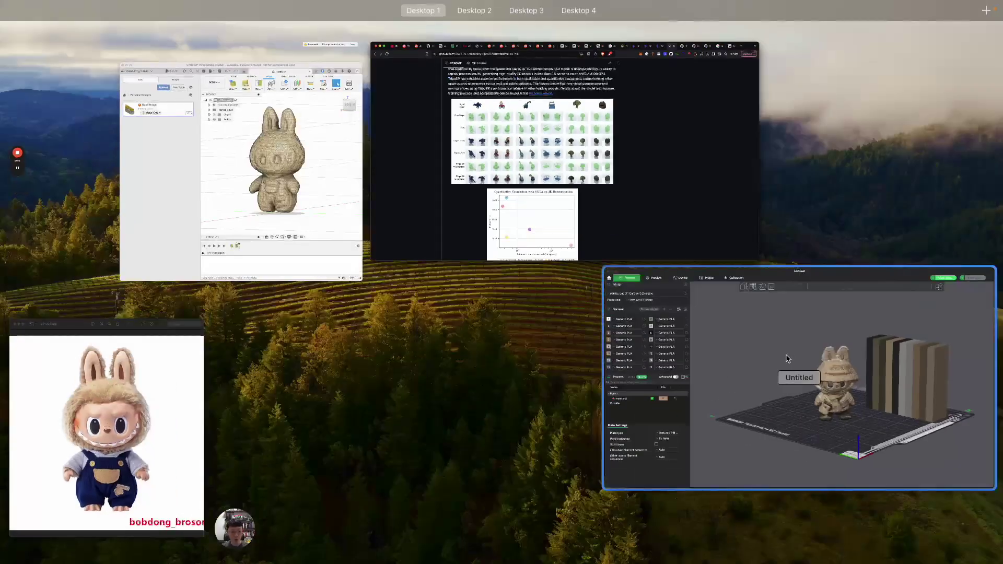
- Bring Fusion forward, show the Labubu mesh from the RIGHT ViewCube view, and maximise the window
left_click(788, 358)
key("ctrl+Up")
left_click(240, 173)
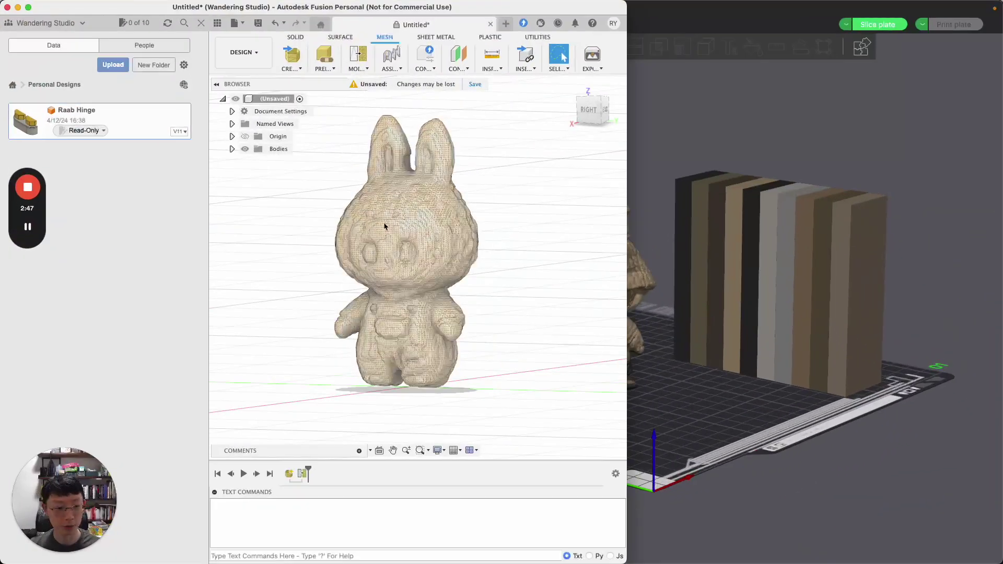
mouse_move(452, 261)
middle_mouse_down("shift")
mouse_move(413, 256)
mouse_move(522, 225)
mouse_move(680, 134)
middle_mouse_up("shift")
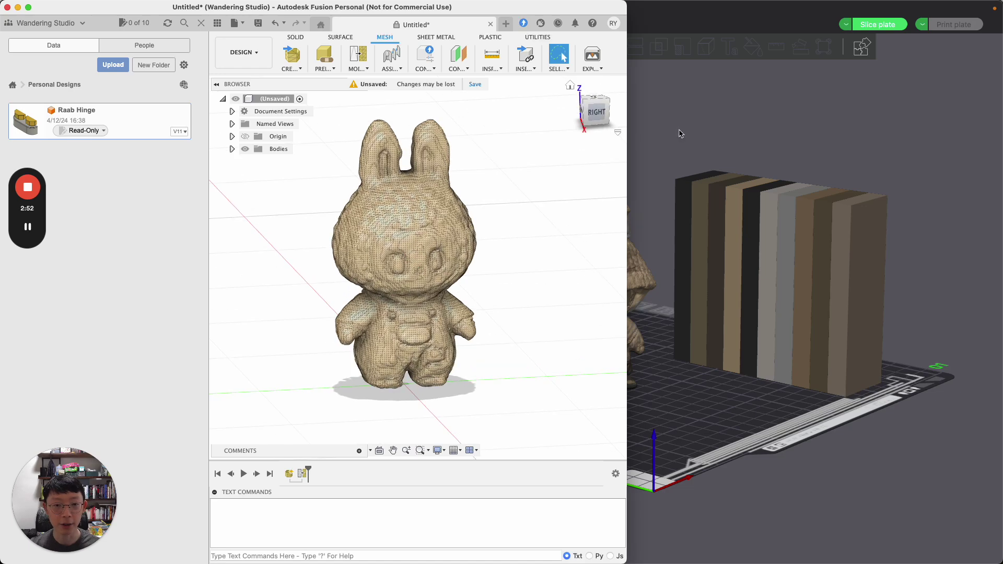
left_click(593, 117)
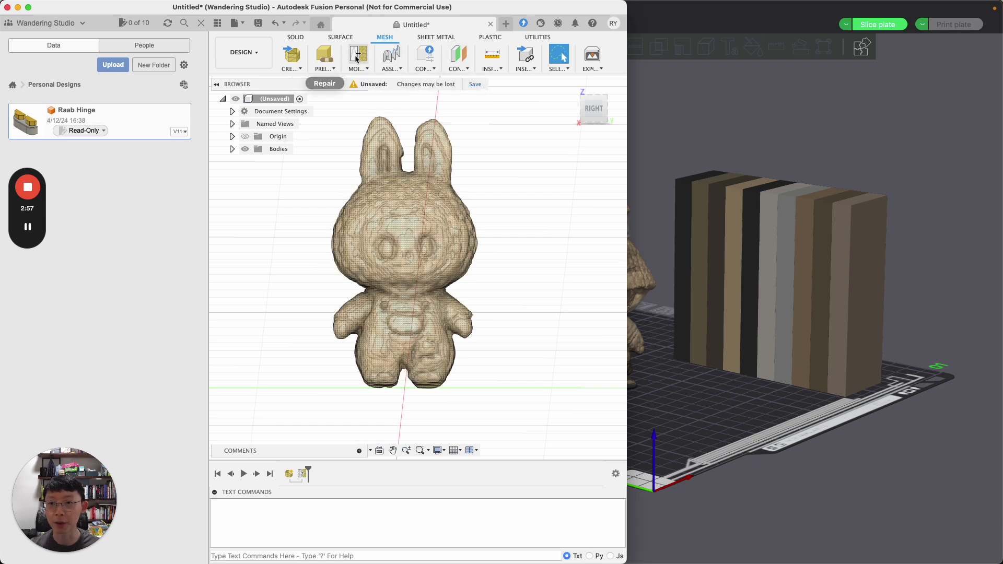
key("ctrl+alt+Return")
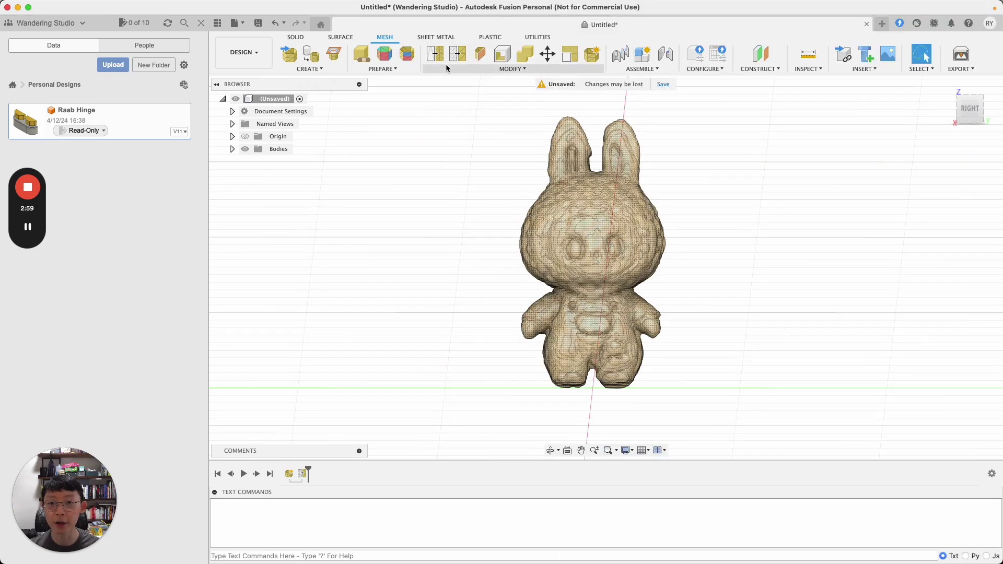
- Select the Labubu mesh body and start Reduce with the preview turned on
left_click(455, 57)
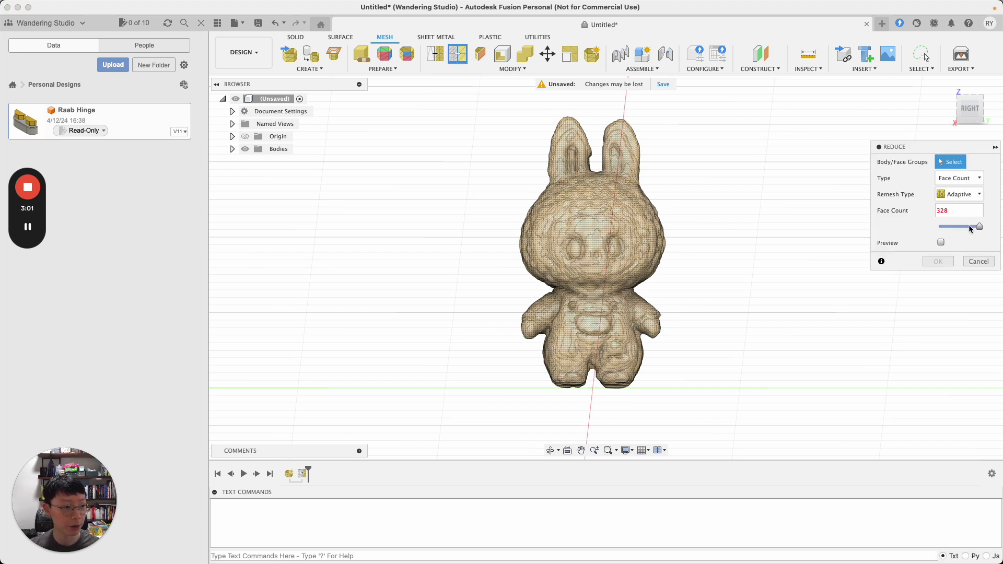
mouse_move(963, 215)
left_click(979, 263)
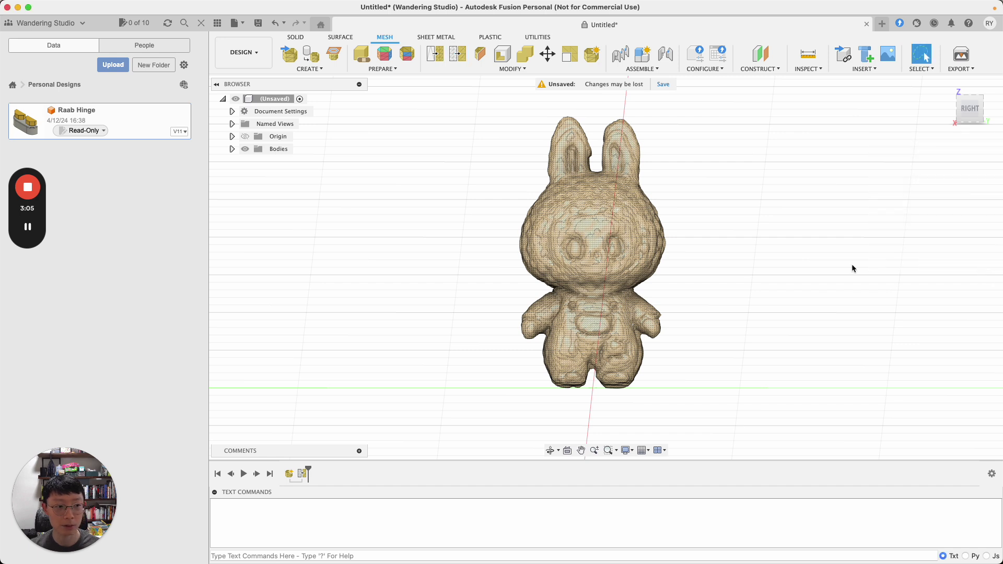
left_click(571, 224)
left_click(458, 55)
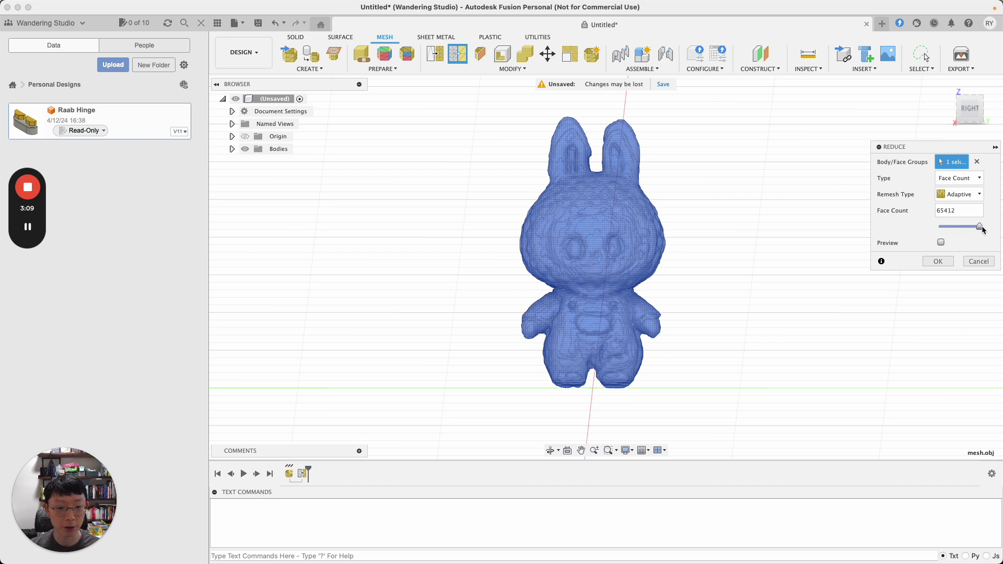
left_click(941, 243)
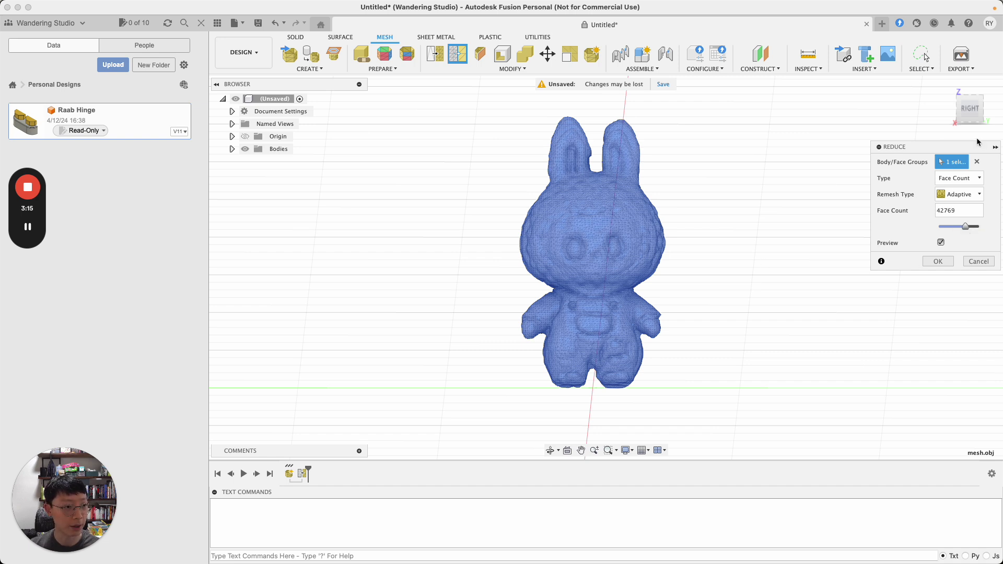
- Lower the Face Count slider to about 26,000 (25997) and confirm the reduction
left_click(983, 96)
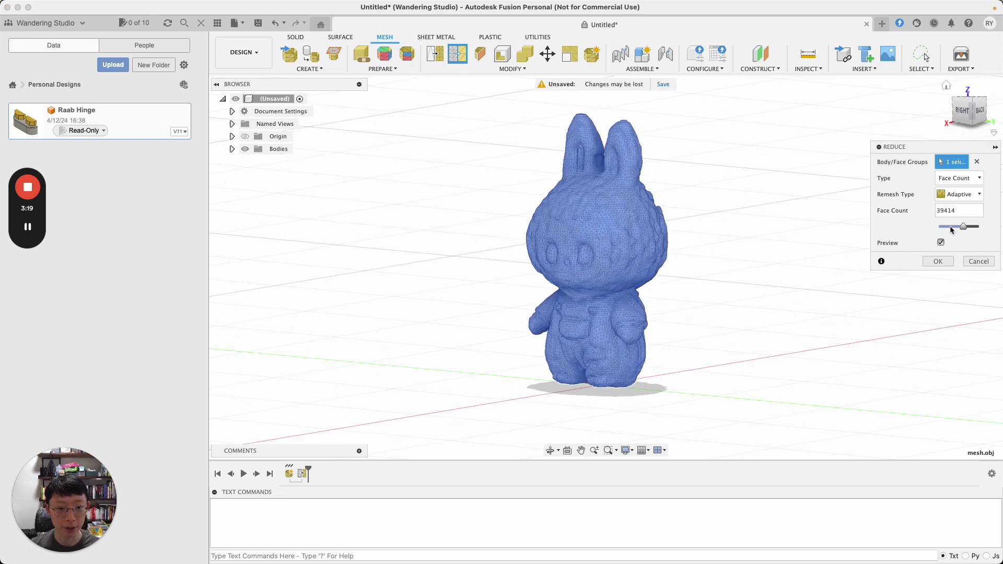
left_click_drag(968, 231, 955, 229)
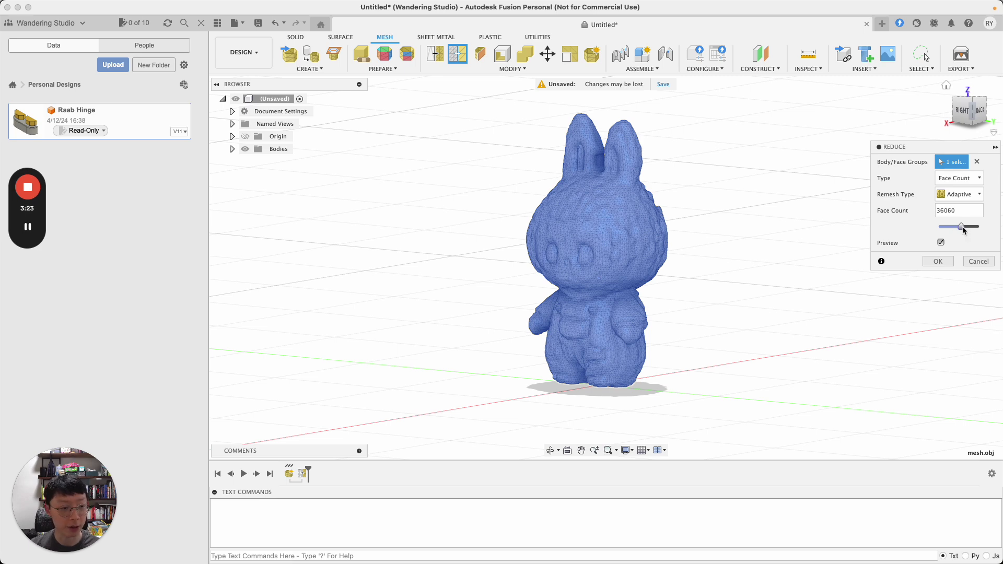
left_click_drag(963, 231, 956, 232)
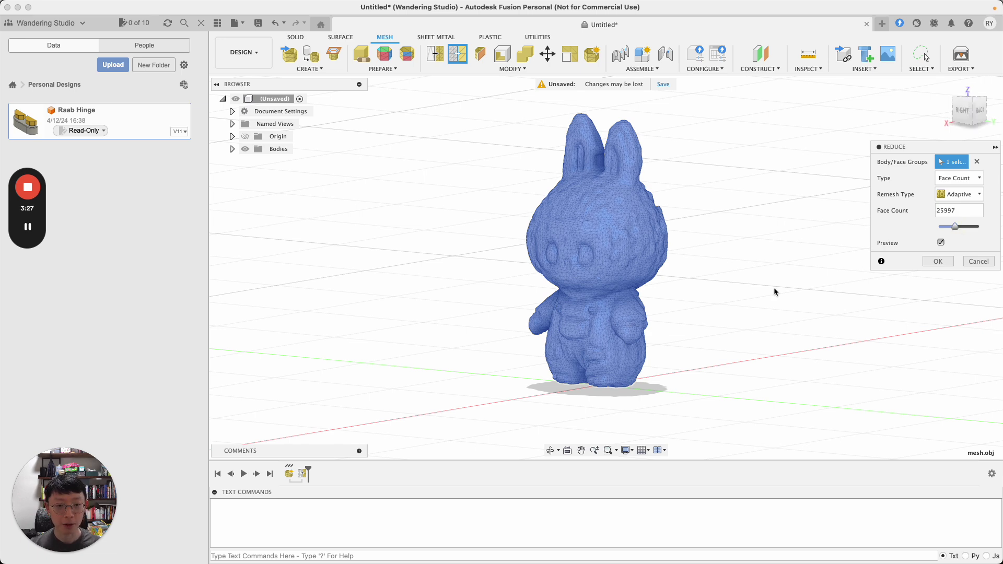
left_click(979, 261)
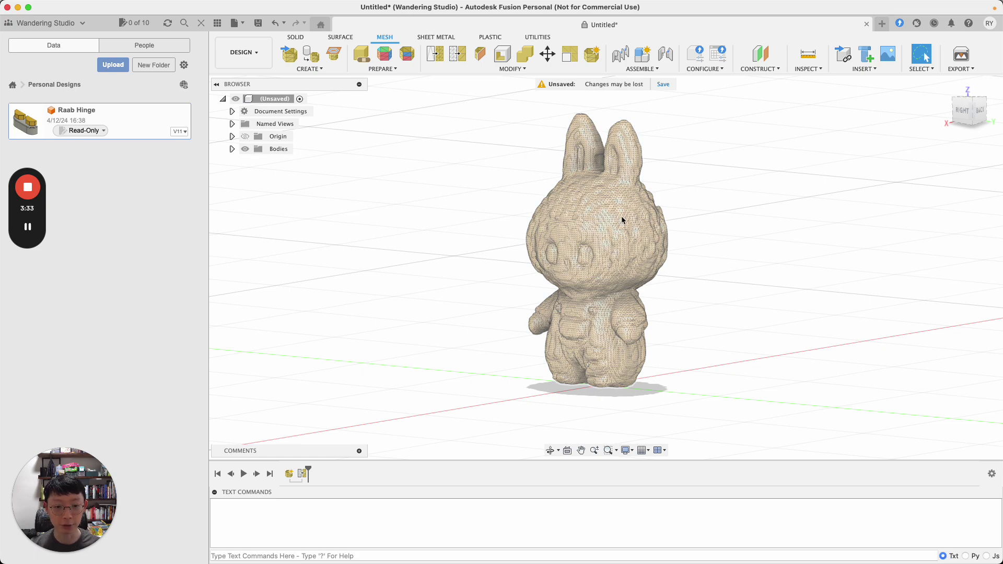
- Bring Brave forward and look over the MakerWorld, TripoSR GitHub and Stable Fast 3D tabs
key("ctrl+Up")
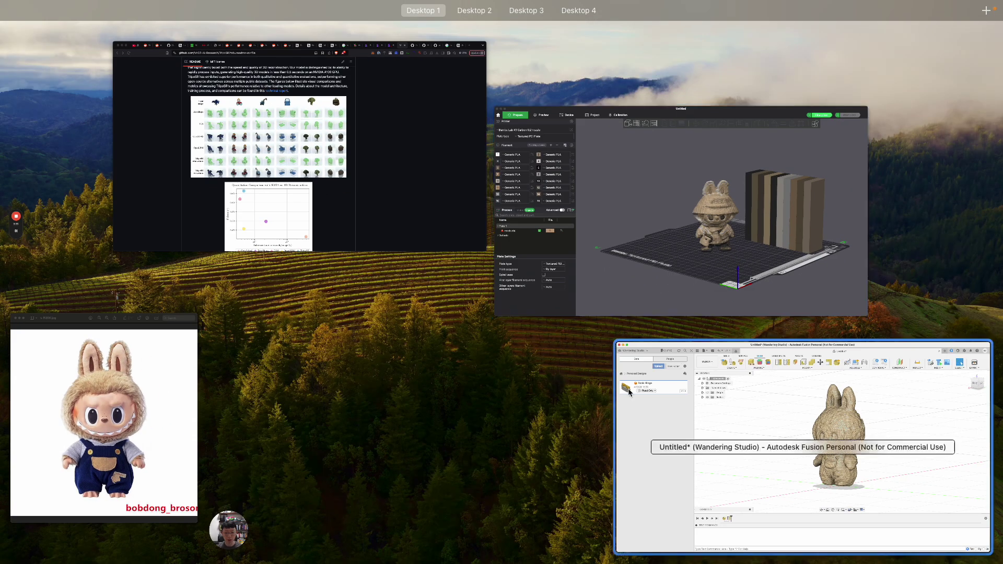
left_click(272, 219)
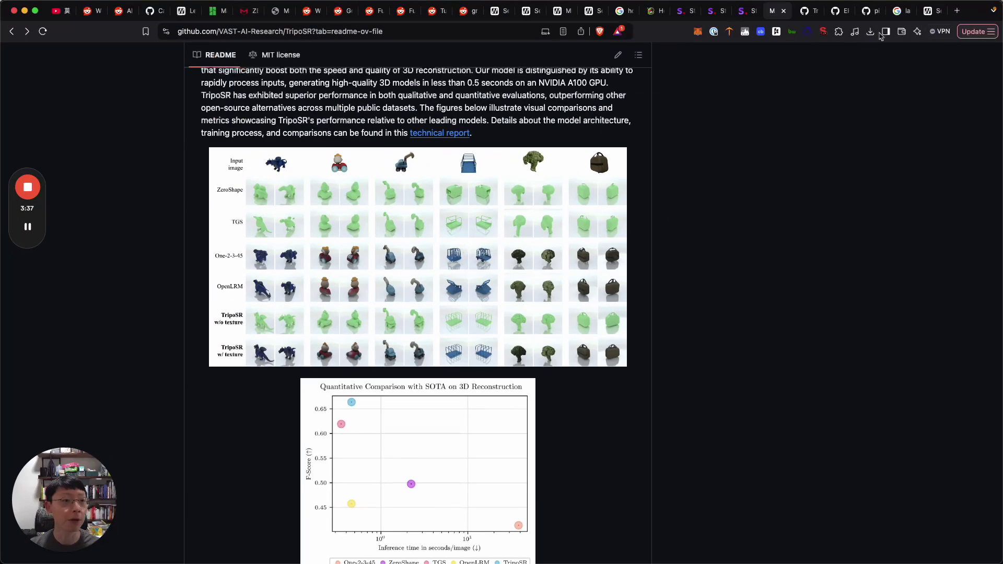
left_click(925, 12)
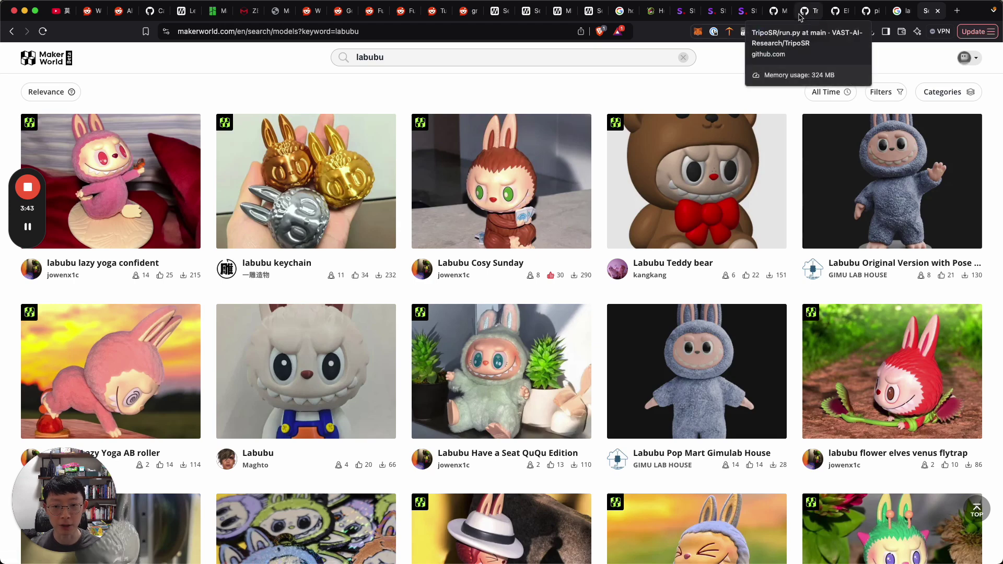
left_click(829, 17)
left_click(744, 10)
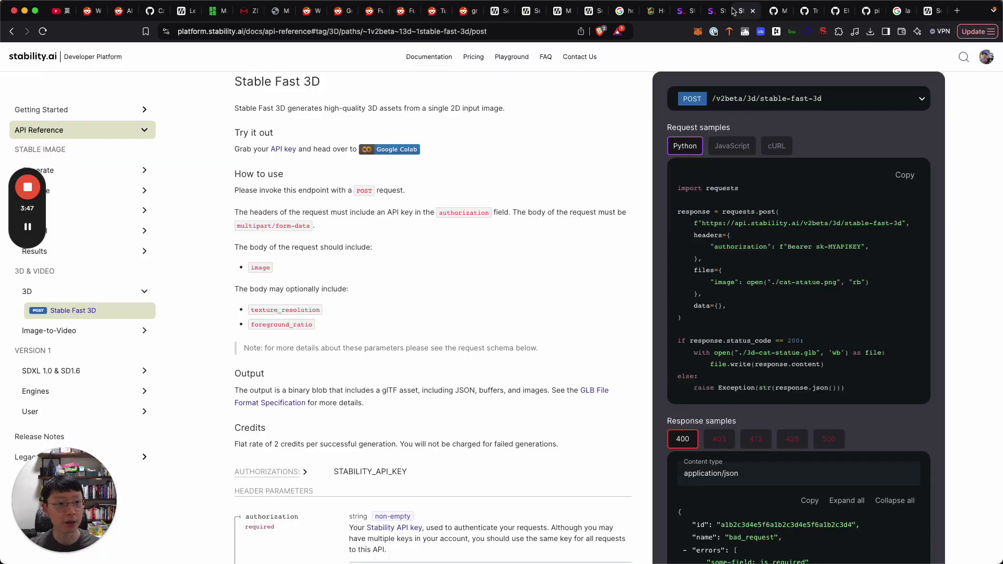
left_click(777, 11)
key("ctrl+Up")
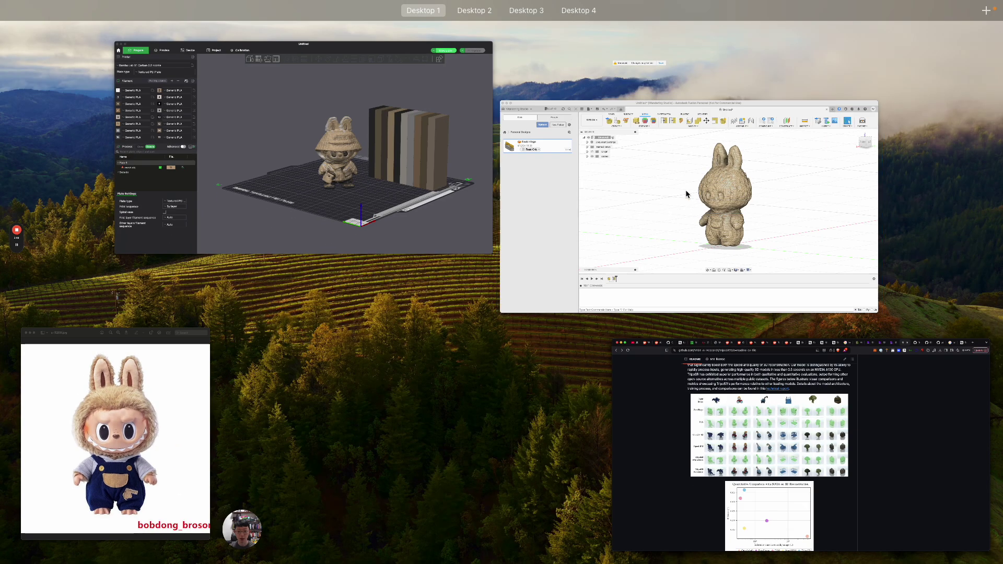
left_click(750, 348)
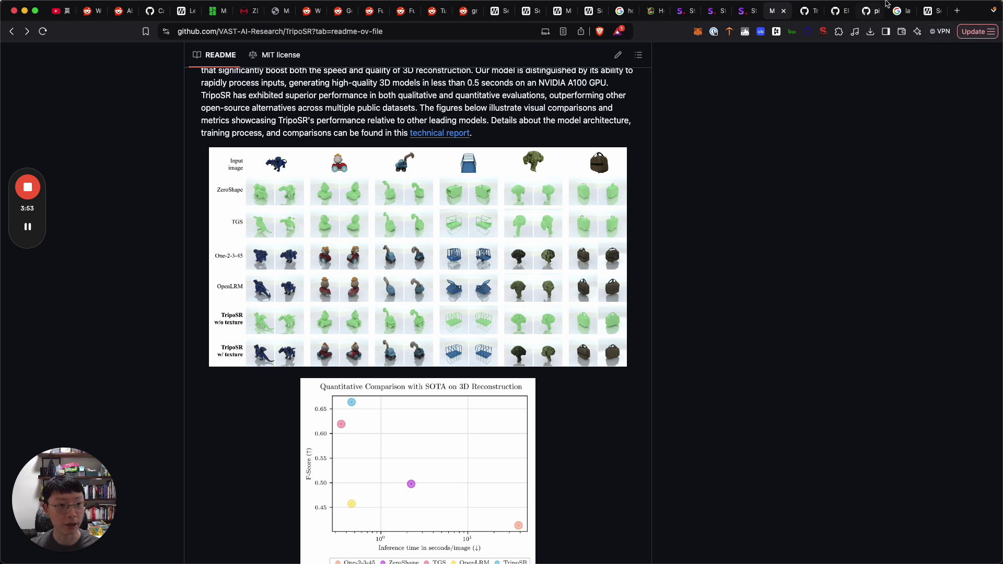
- Scroll the Google Images labubu results and preview the StockX Labubu Flip With Me plush doll
left_click(897, 10)
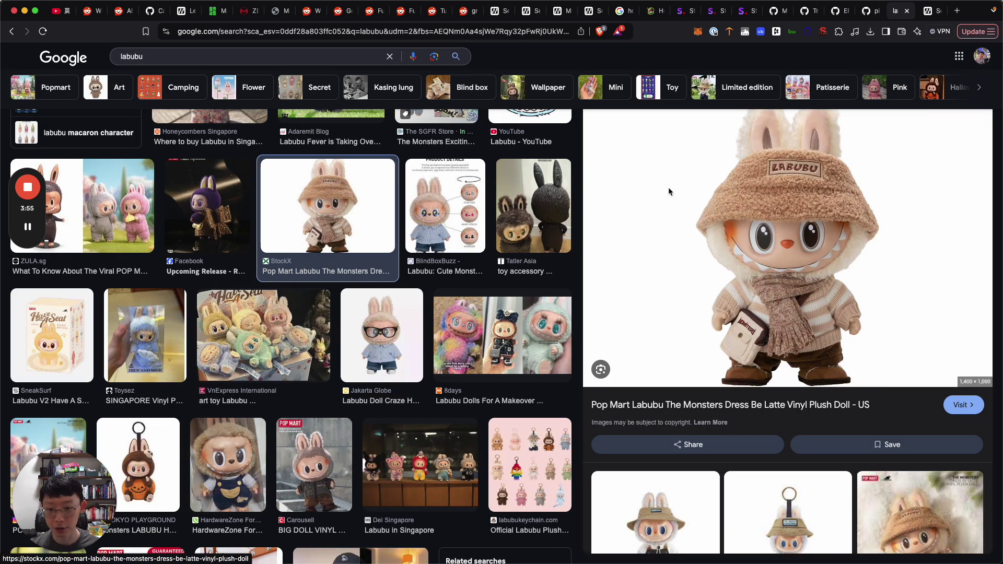
scroll(358, 340, "down", 6)
scroll(359, 340, "down", 15)
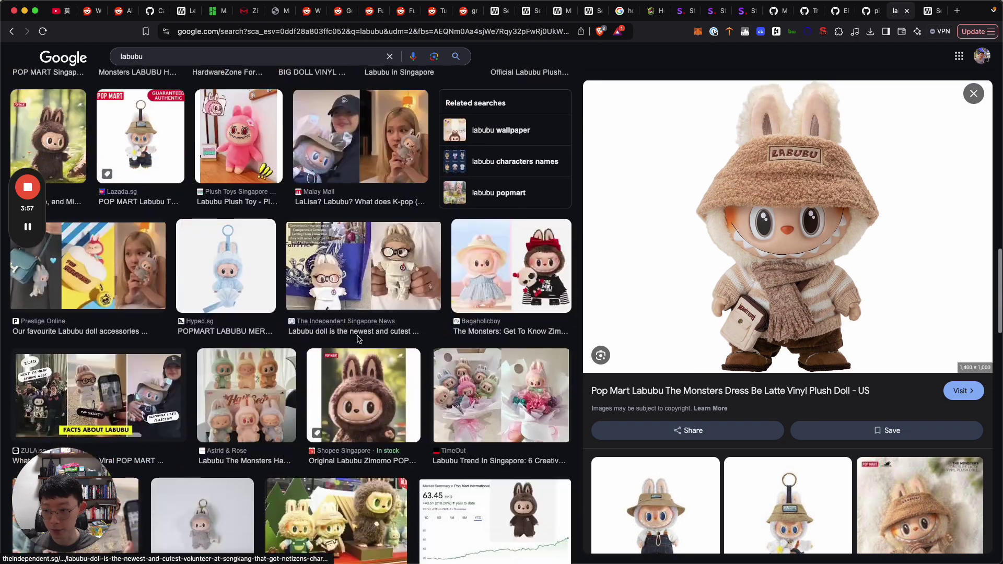
scroll(358, 339, "down", 15)
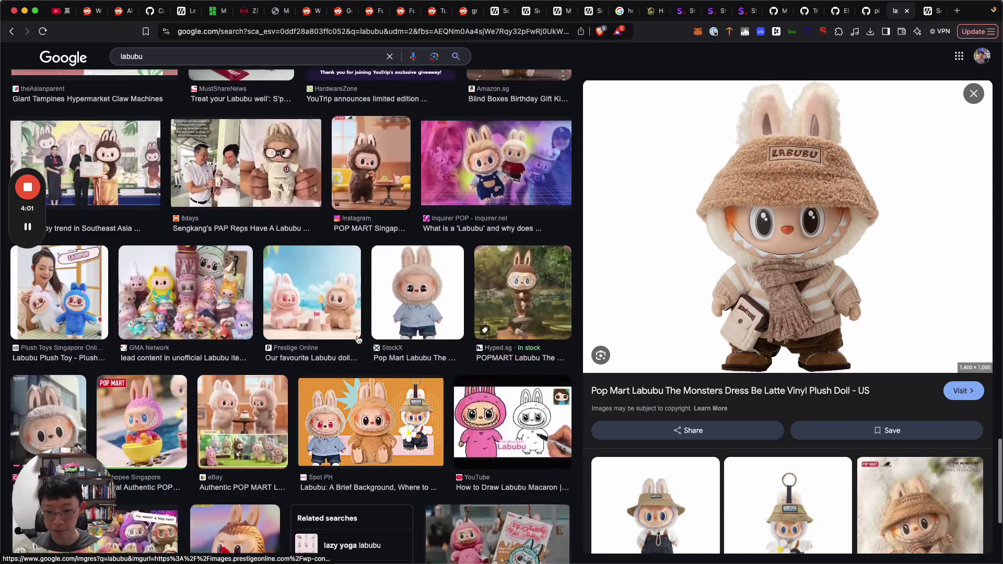
left_click(406, 302)
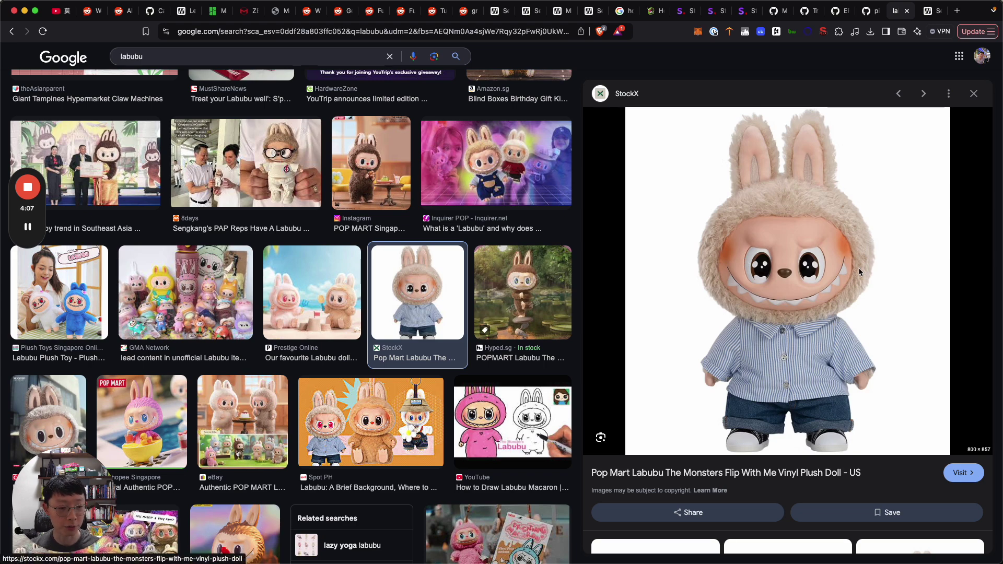
- Copy the previewed doll photo's image address from Google Images
key("super+Tab")
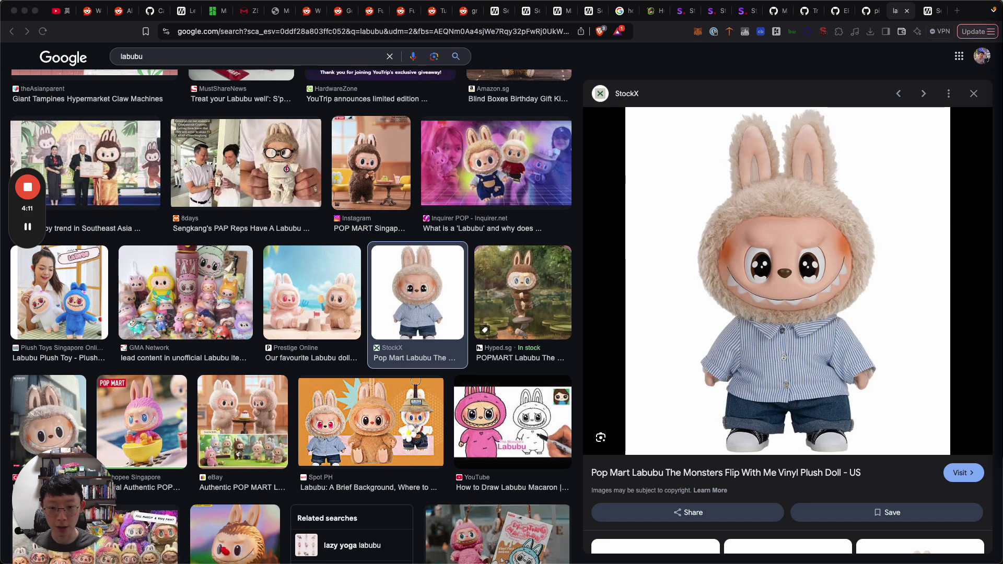
key("super+Tab")
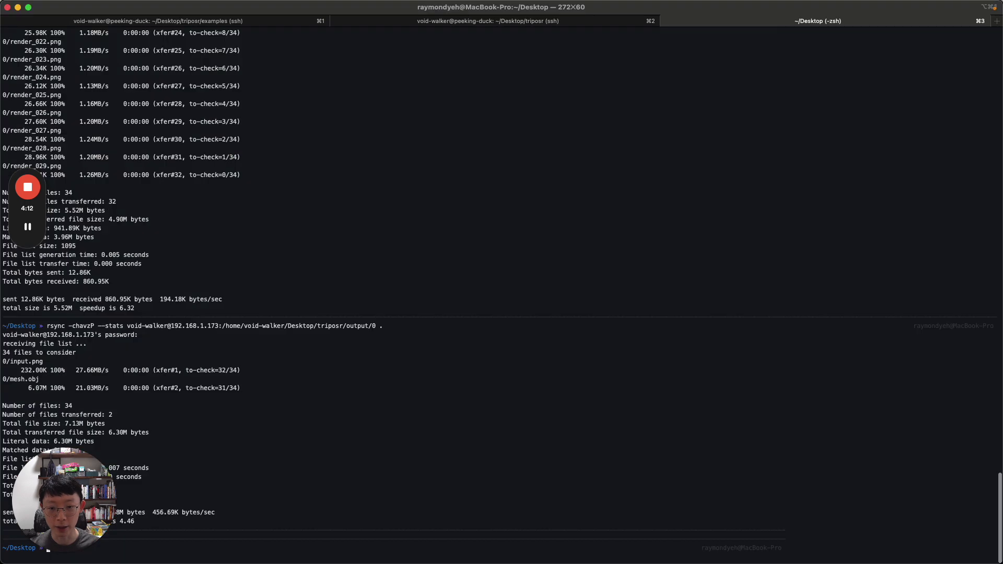
left_click(284, 21)
key("ctrl+Up")
left_click(794, 265)
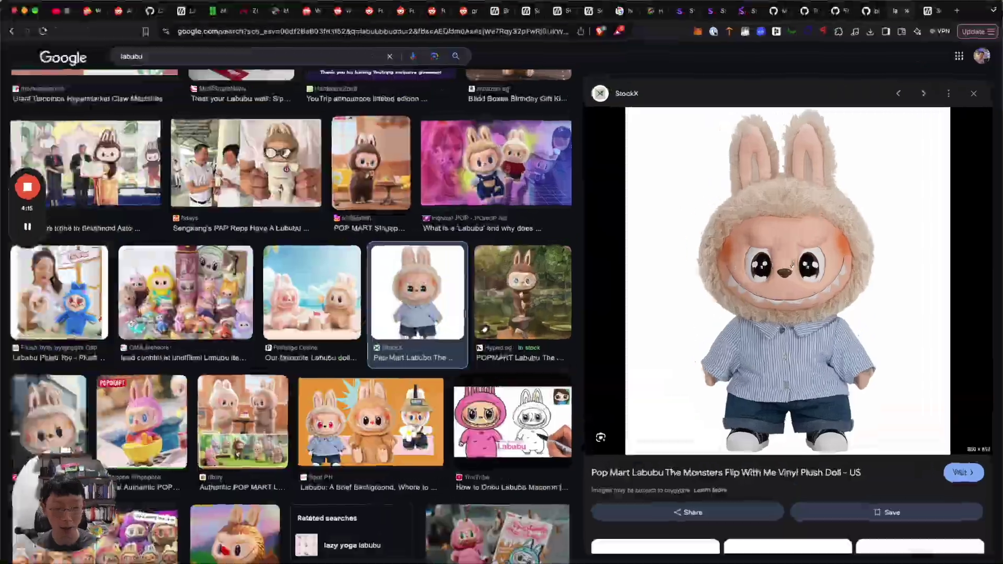
right_click(757, 301)
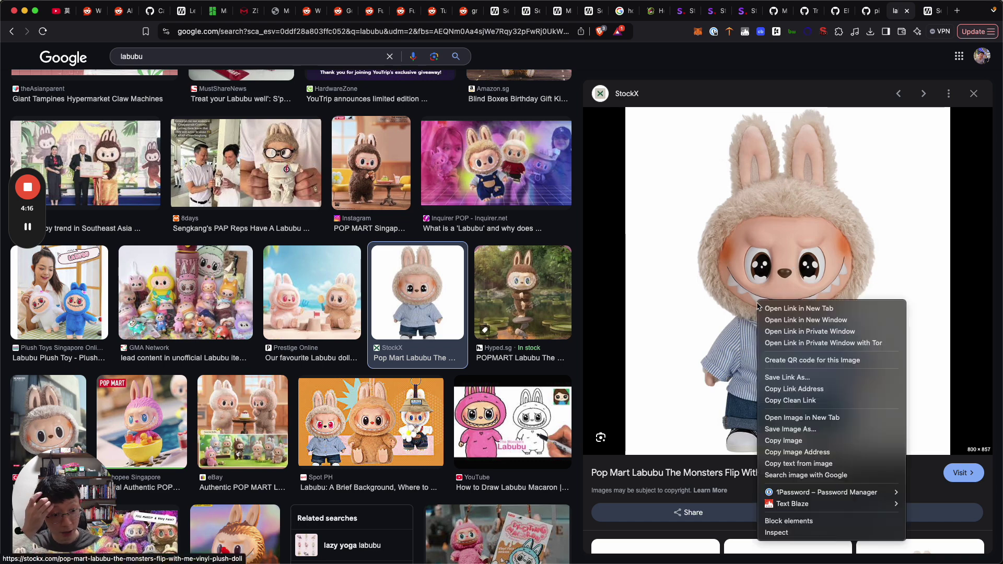
left_click(824, 452)
key("ctrl+Up")
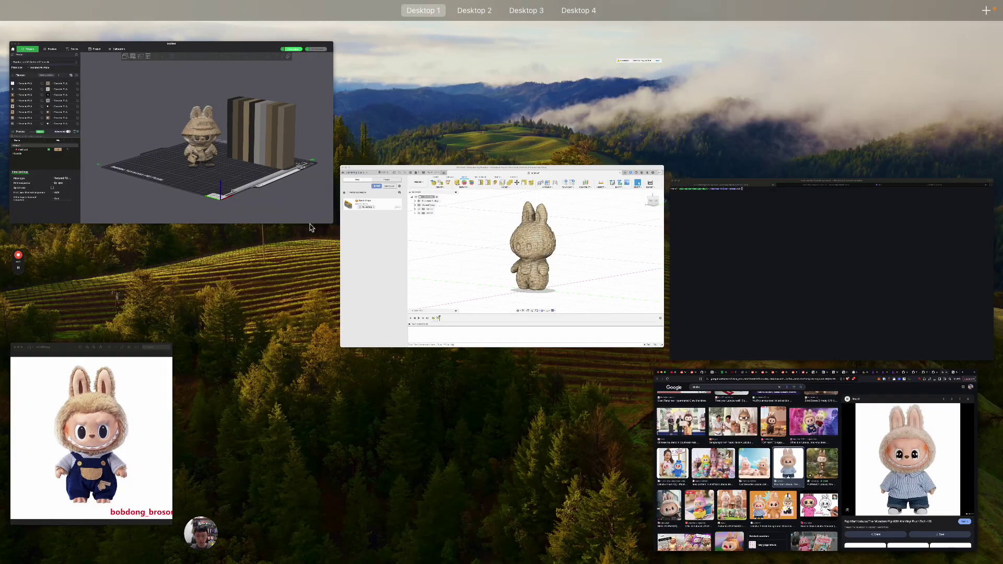
- Download the doll image to the server with wget and rename it to labubu.jpg
left_click(817, 226)
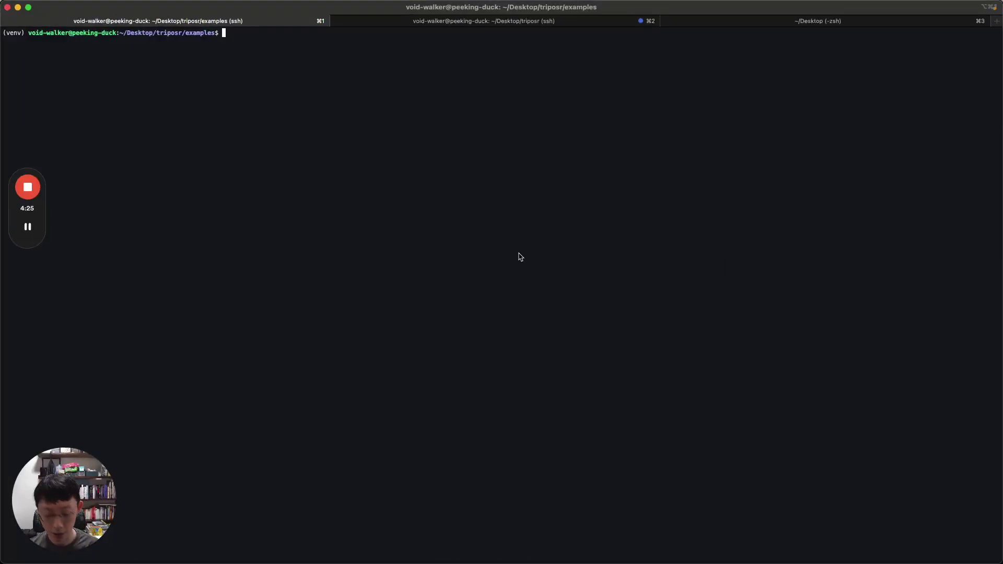
type("wget")
key("super+v")
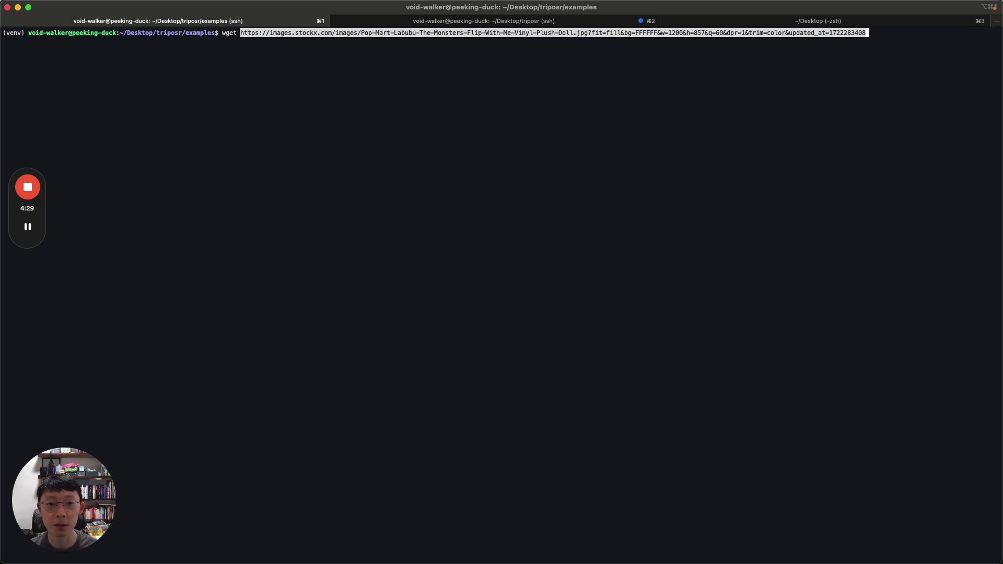
key("Return")
key("Return")
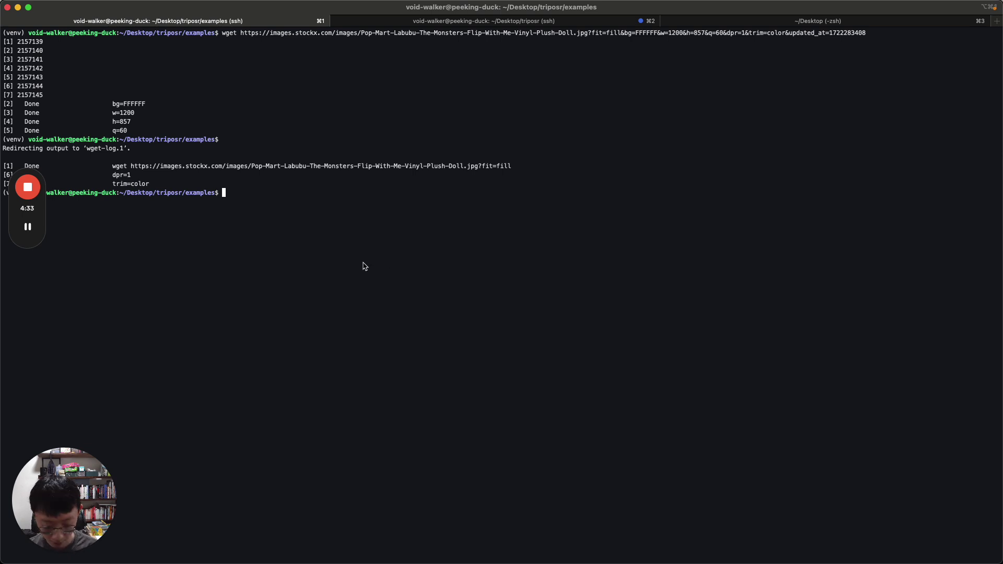
type("mv P")
key("Tab")
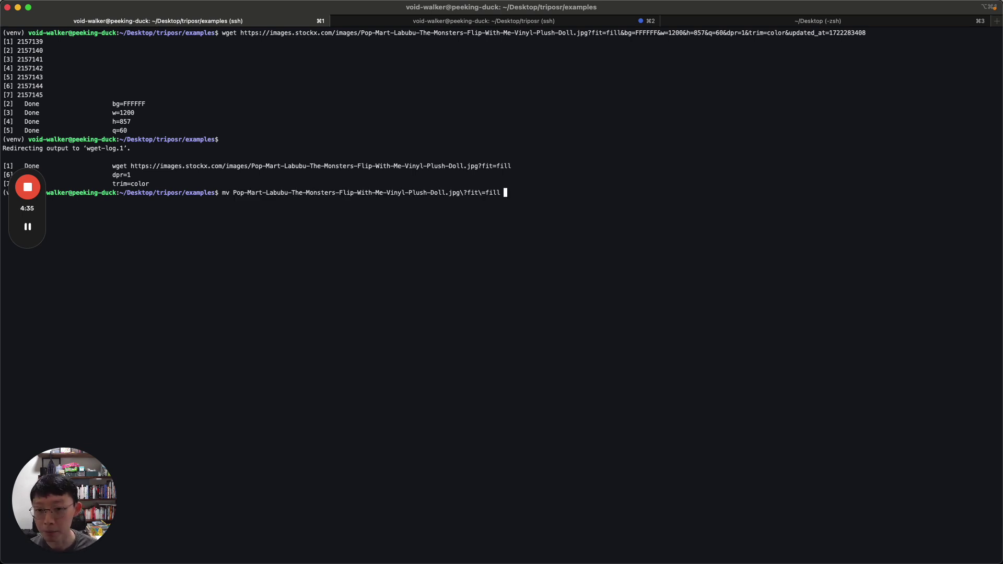
type("labubu.jpg")
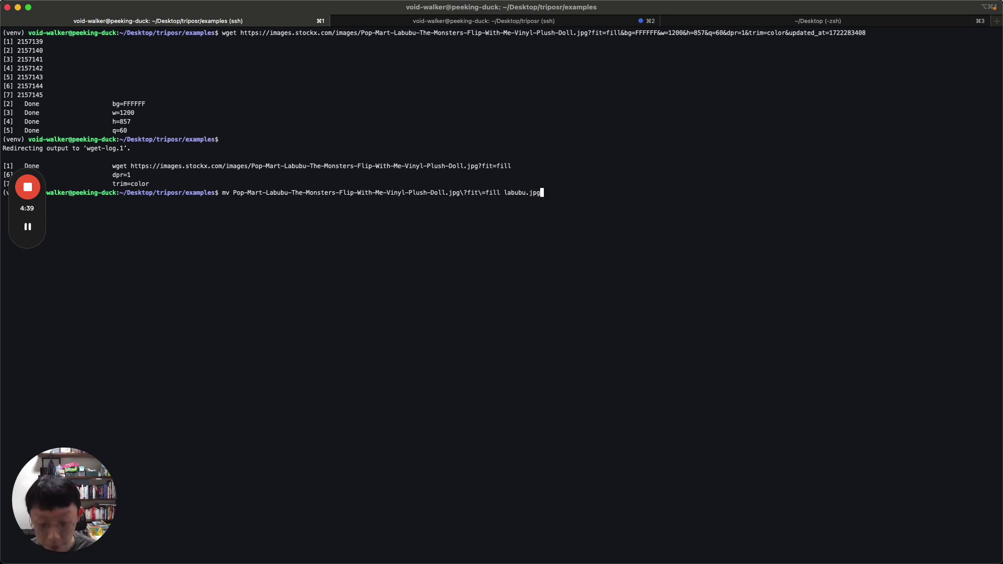
key("Return")
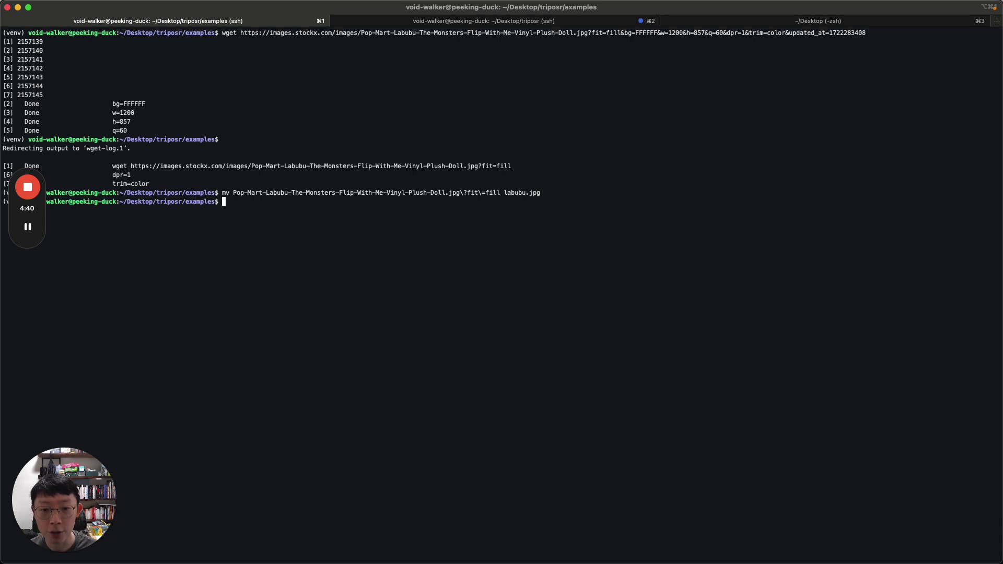
- Rerun the previous TripoSR command on labubu.jpg instead of the png
left_click(459, 24)
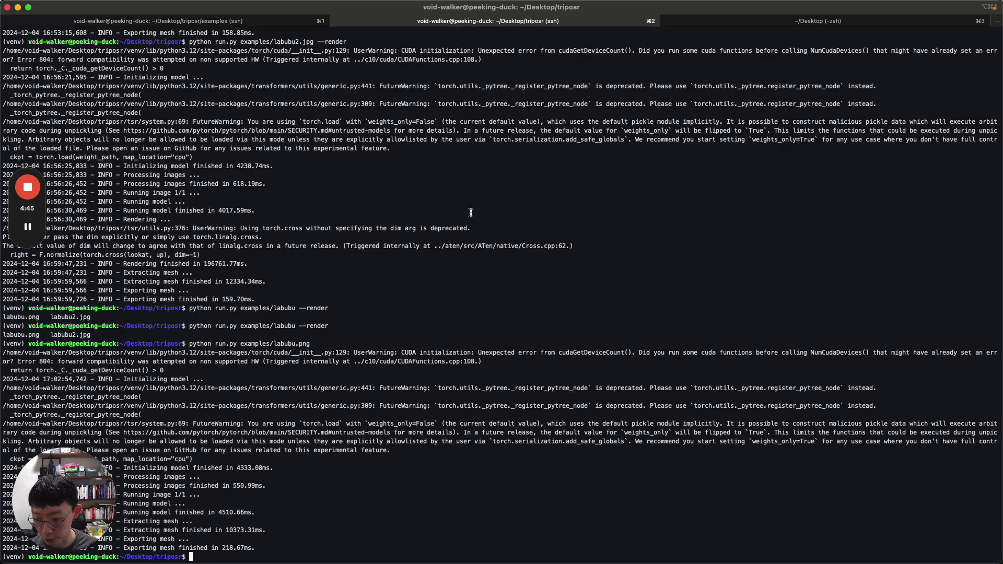
key("Up")
key("BackSpace")
key("BackSpace")
key("BackSpace")
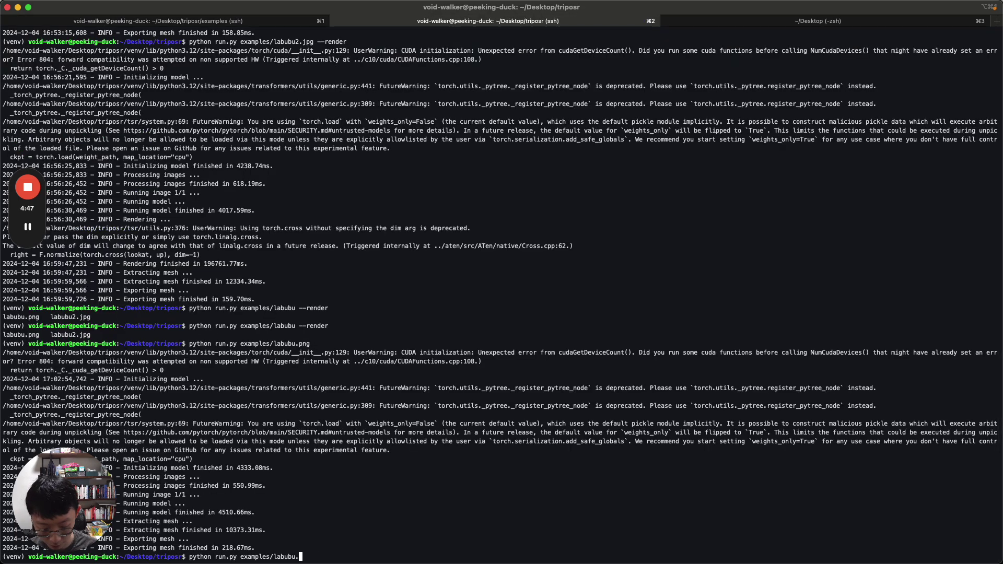
type("jpg")
key("Return")
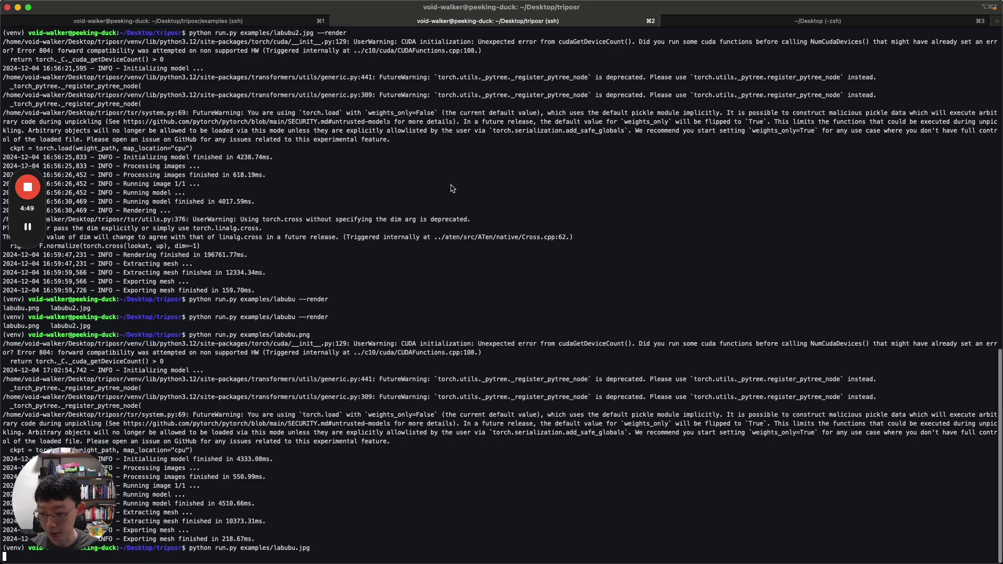
- Review the finished TripoSR log, highlighting the model running and mesh export times
key("ctrl+Up")
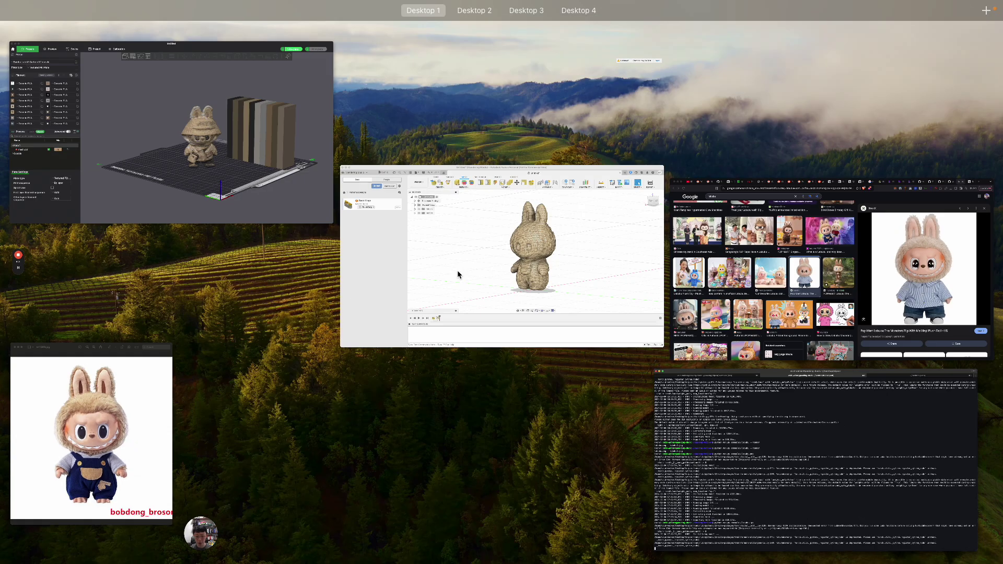
left_click(831, 274)
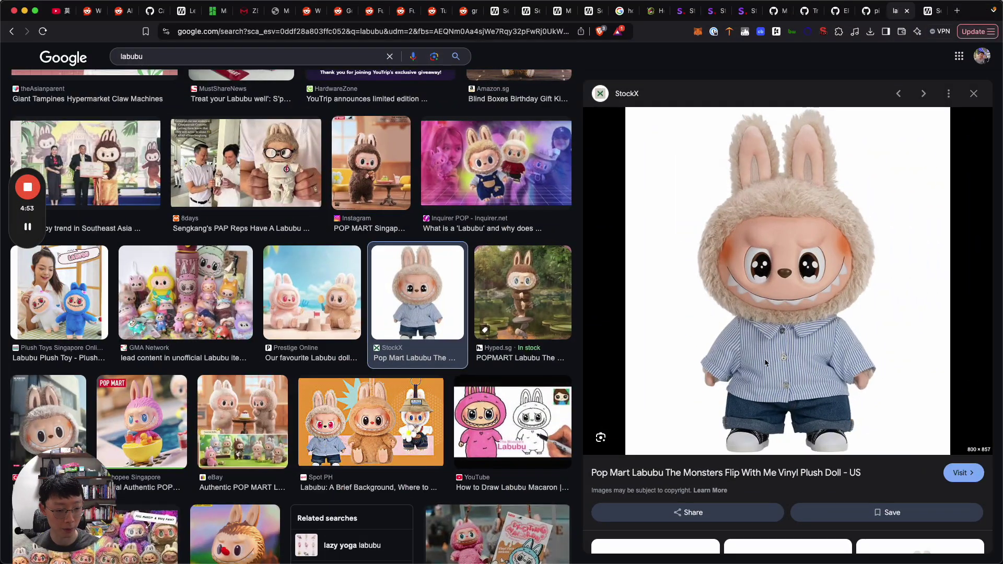
key("ctrl+Up")
left_click(815, 271)
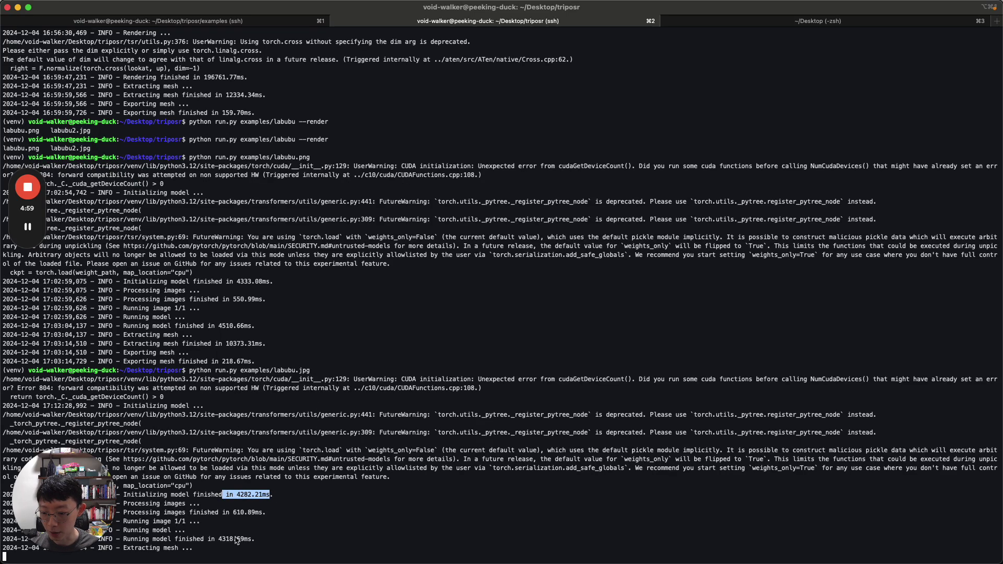
left_click_drag(217, 513, 300, 517)
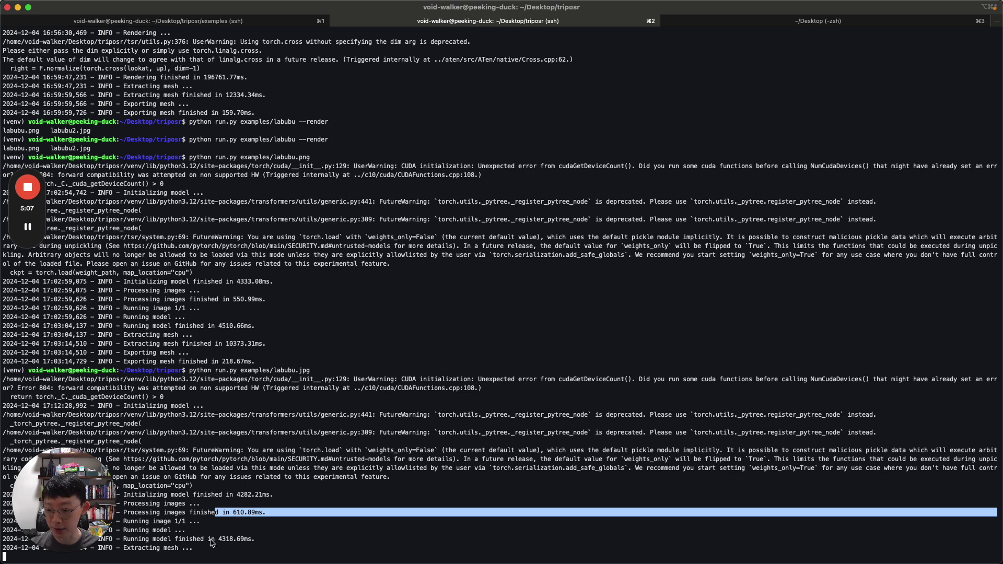
left_click_drag(211, 540, 276, 541)
left_click(281, 522)
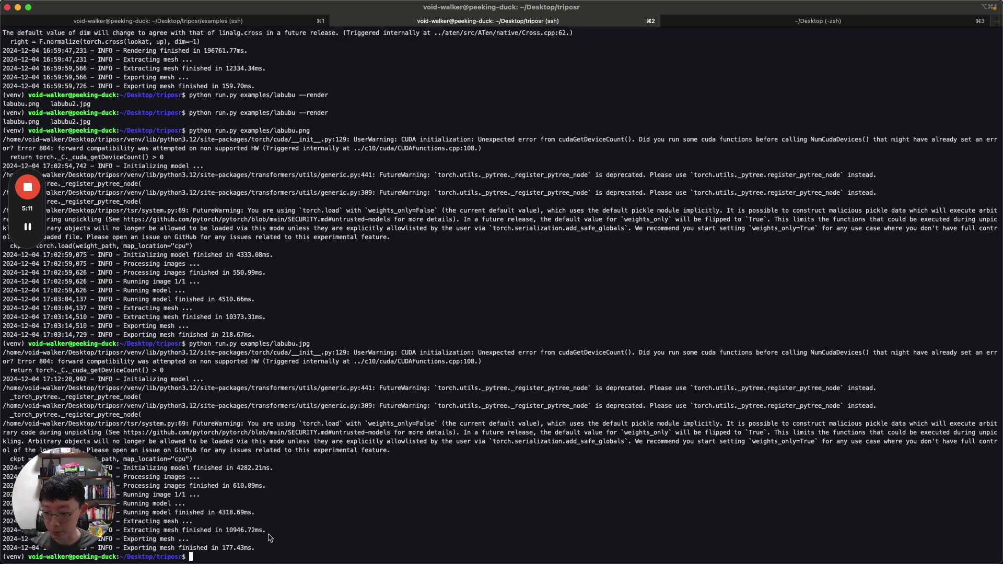
left_click_drag(185, 548, 274, 553)
left_click(242, 501)
- Rerun the rsync with the password to pull input.png and the 4.83M mesh.obj locally
left_click(733, 23)
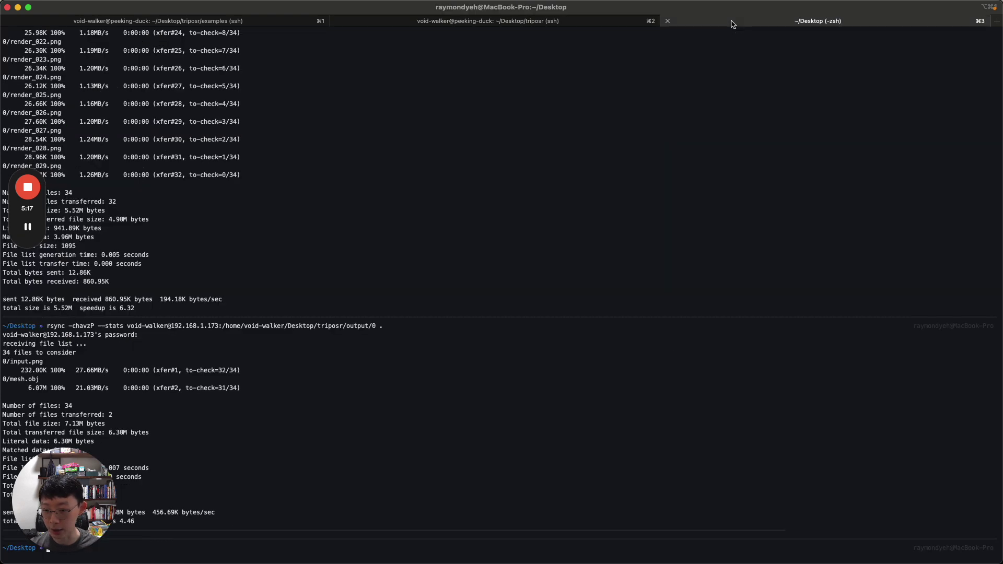
key("Up")
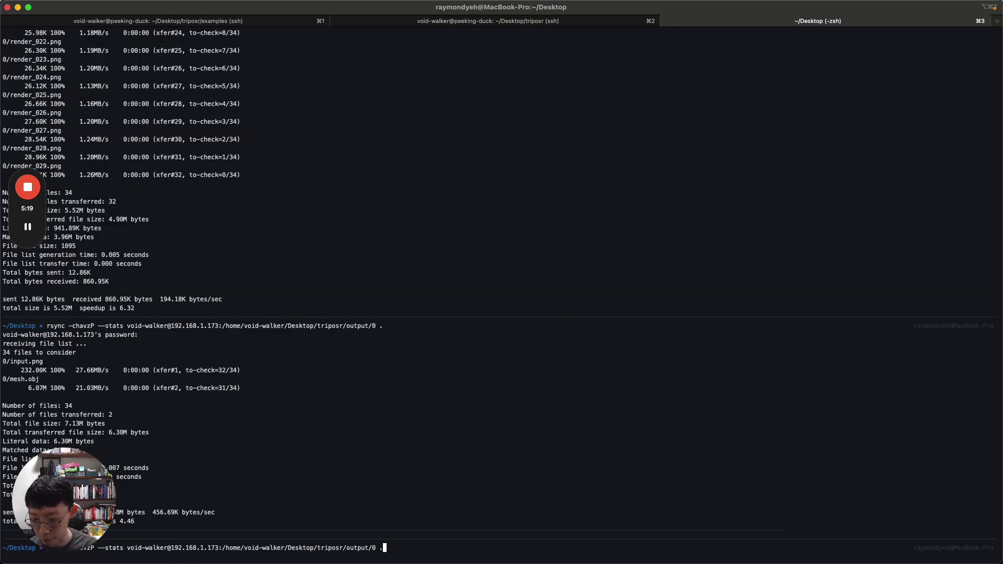
key("Return")
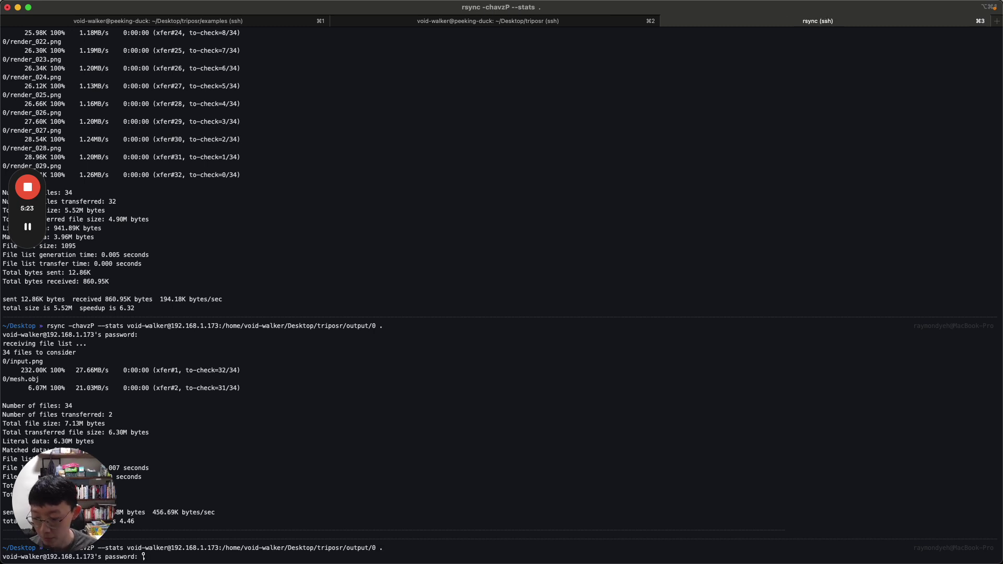
key("Return")
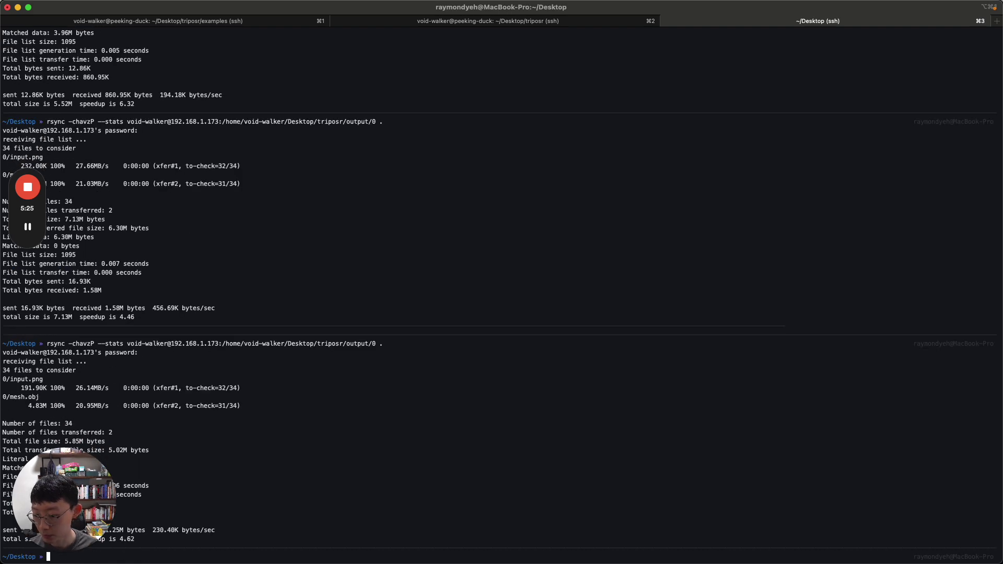
key("ctrl+Up")
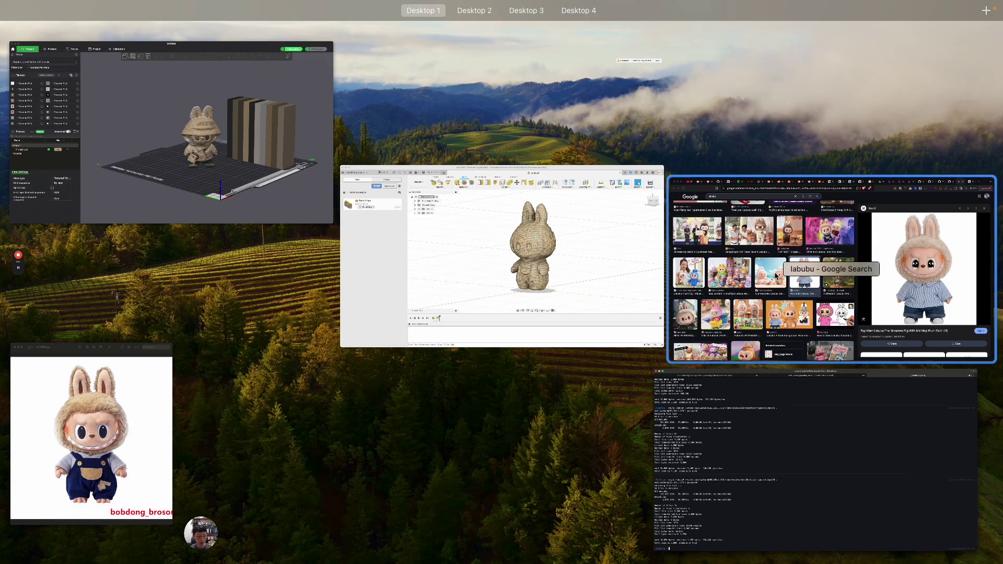
left_click(815, 460)
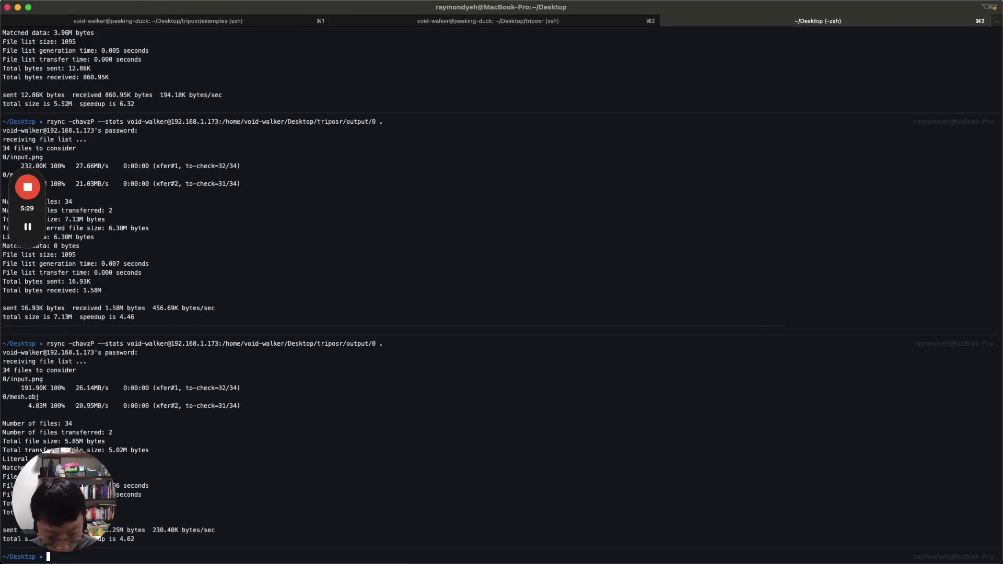
key("ctrl+Right")
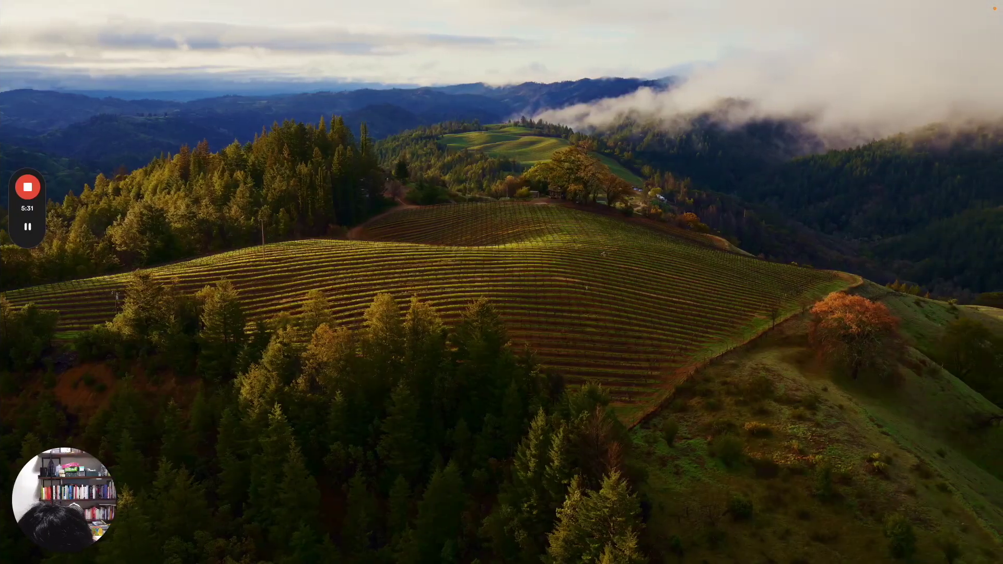
- Quick Look input.png, then mesh.obj, spinning the textured Labubu mesh preview
key("ctrl+Right")
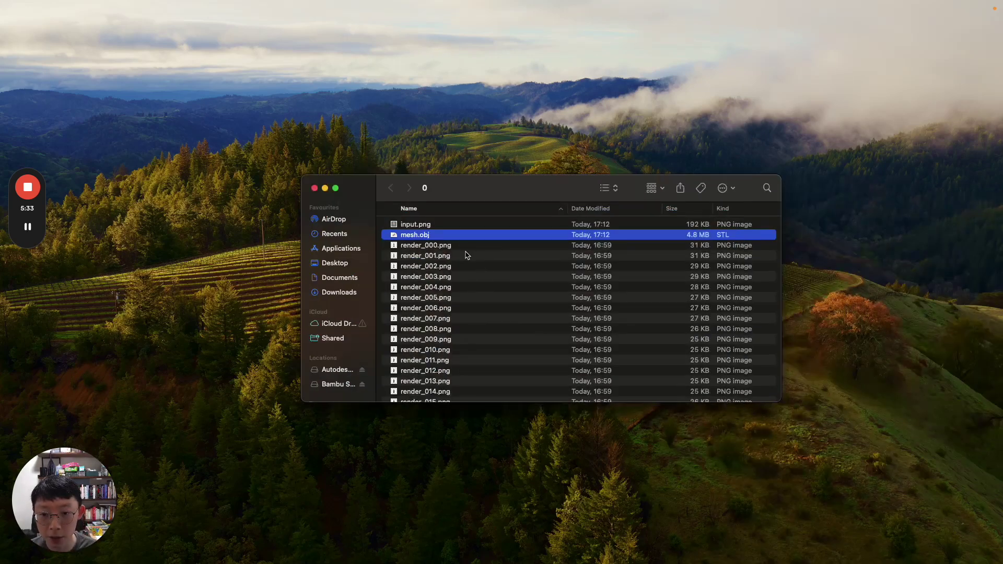
left_click(433, 226)
key("space")
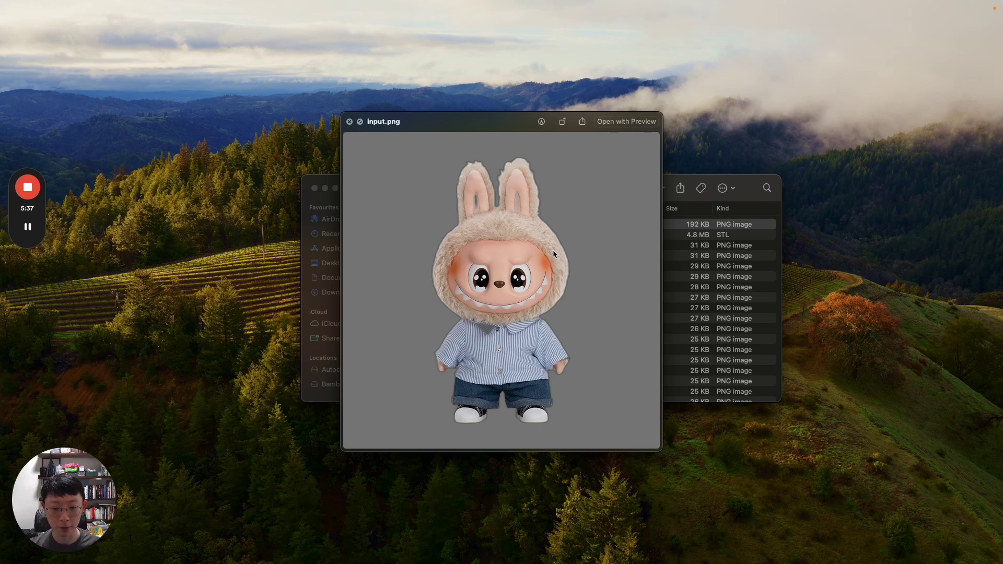
key("Down")
left_click_drag(479, 305, 497, 348)
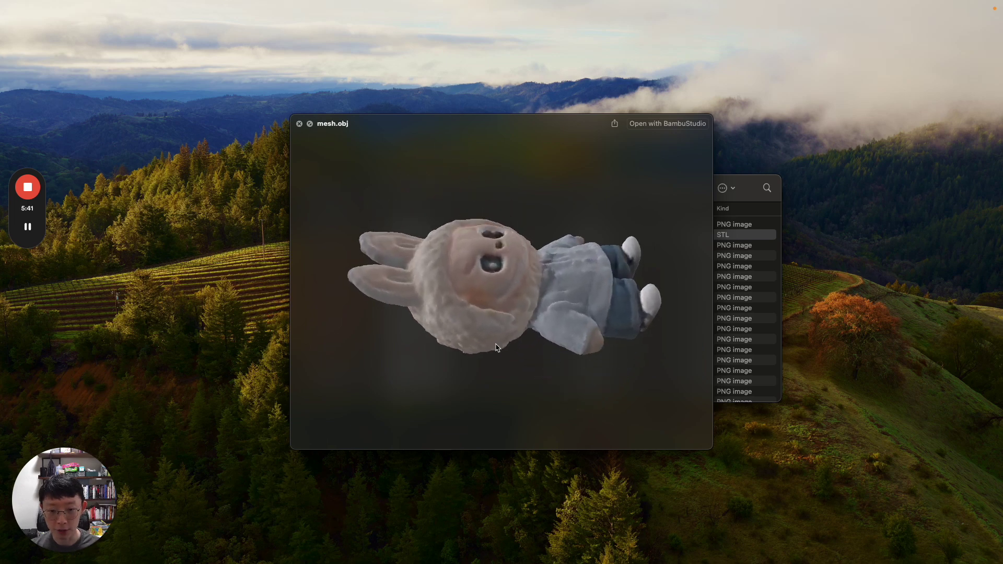
- Import mesh.obj into Bambu Studio with default colours, scaling it up to millimetres
left_click(650, 123)
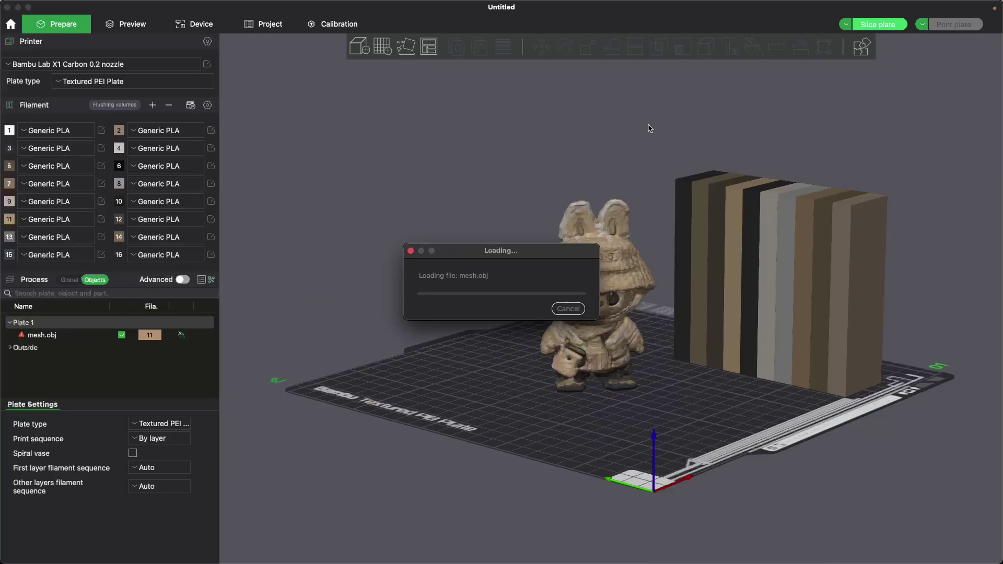
key("super+Tab")
key("ctrl+Up")
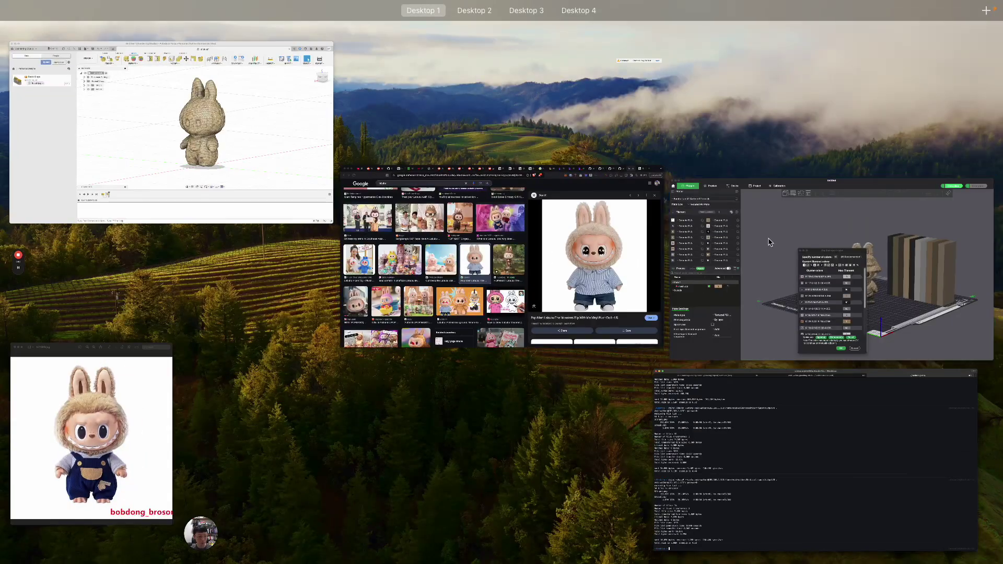
left_click(784, 271)
left_click(533, 526)
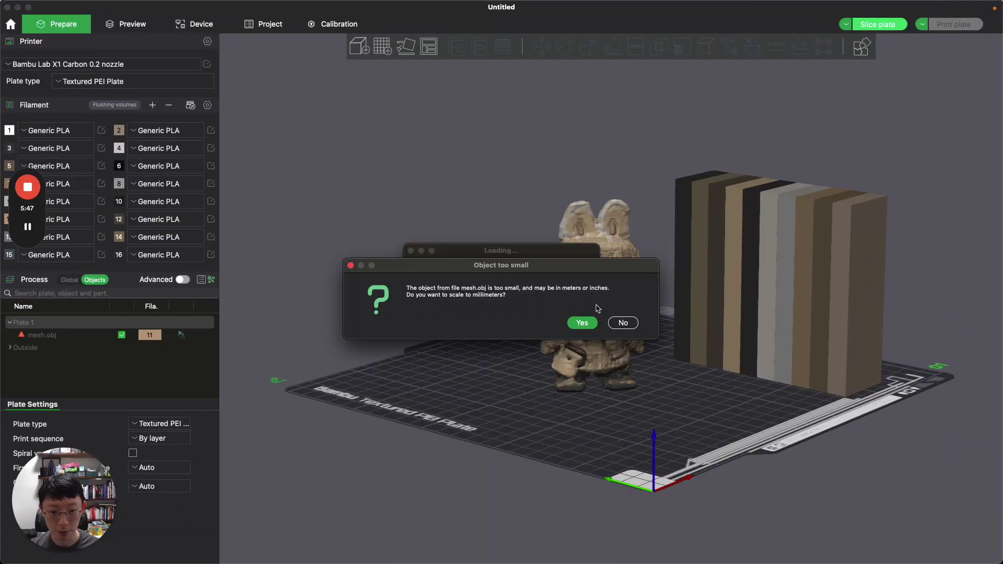
left_click(581, 324)
- Delete the old figure, enlarge the new one to about 405% and shift it left
left_click(608, 273)
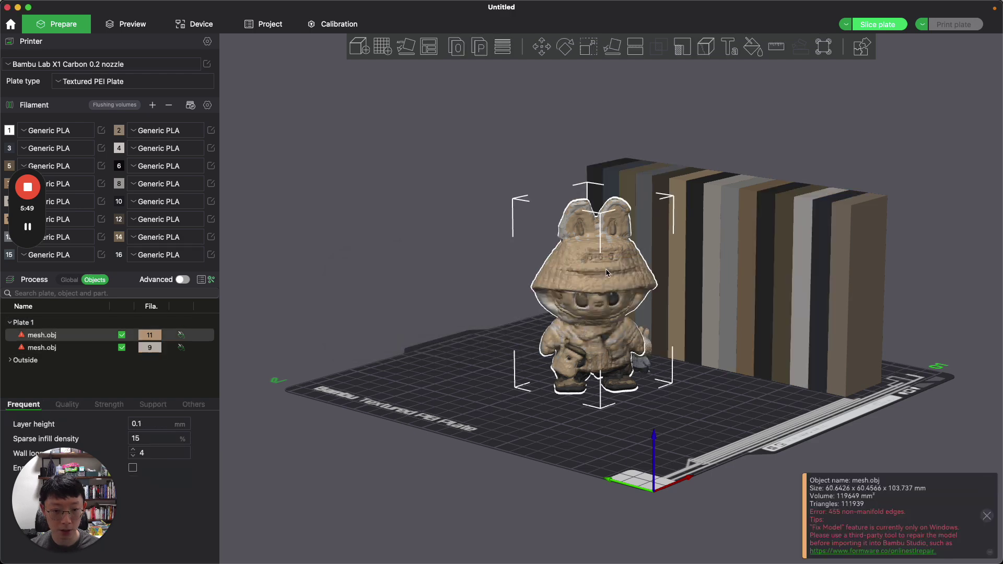
key("Delete")
left_click(646, 351)
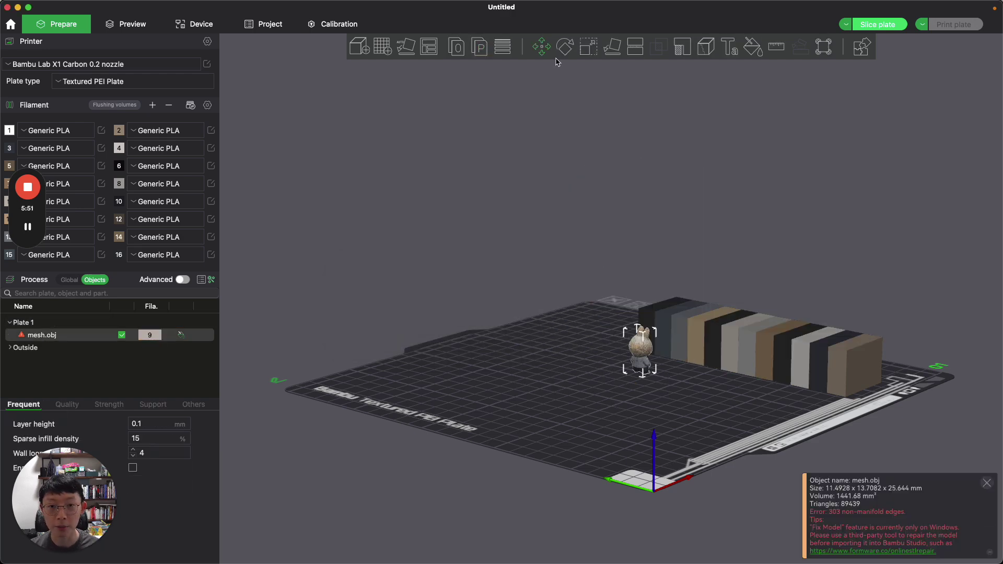
left_click(585, 48)
left_click_drag(632, 384, 575, 377)
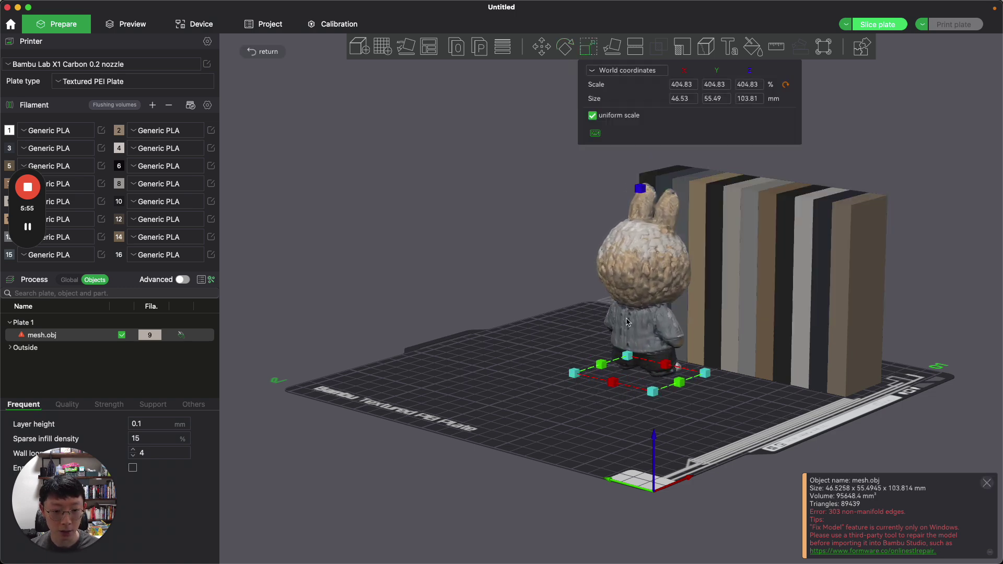
left_click_drag(638, 303, 568, 313)
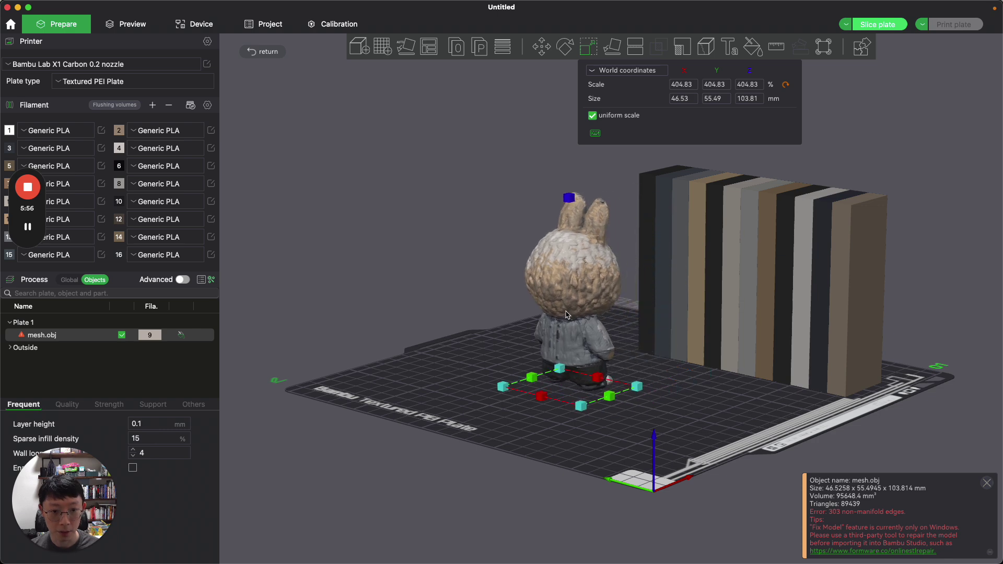
- Rotate the figure to face forward and place the StockX reference photo beside it
left_click(560, 53)
left_click_drag(665, 273, 569, 385)
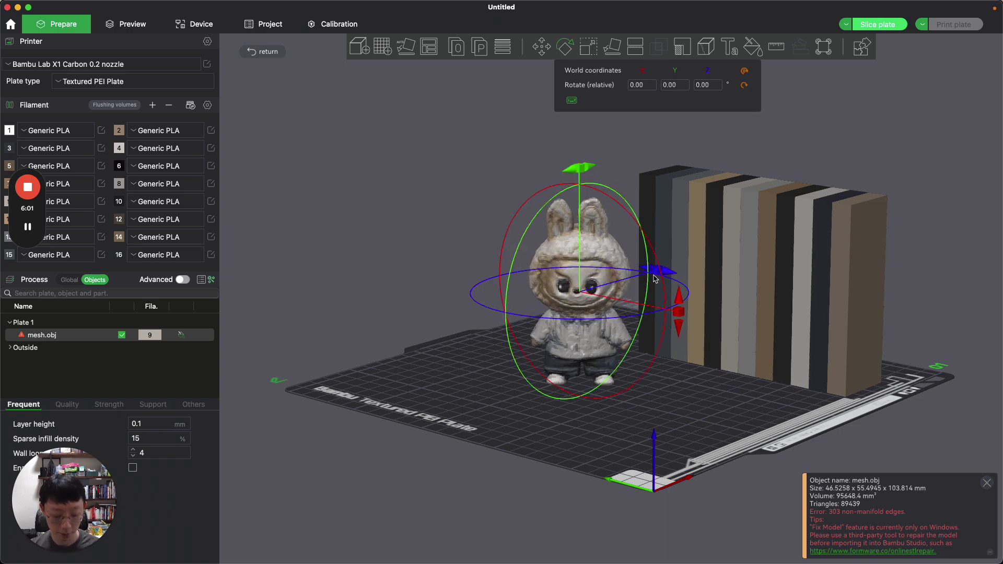
key("Escape")
key("ctrl+Up")
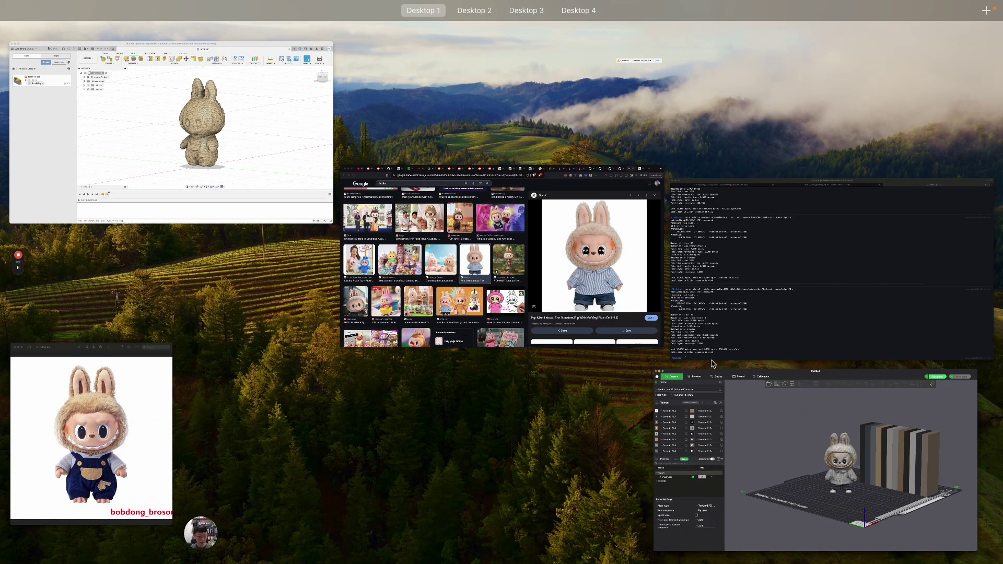
left_click(541, 277)
key("ctrl+Up")
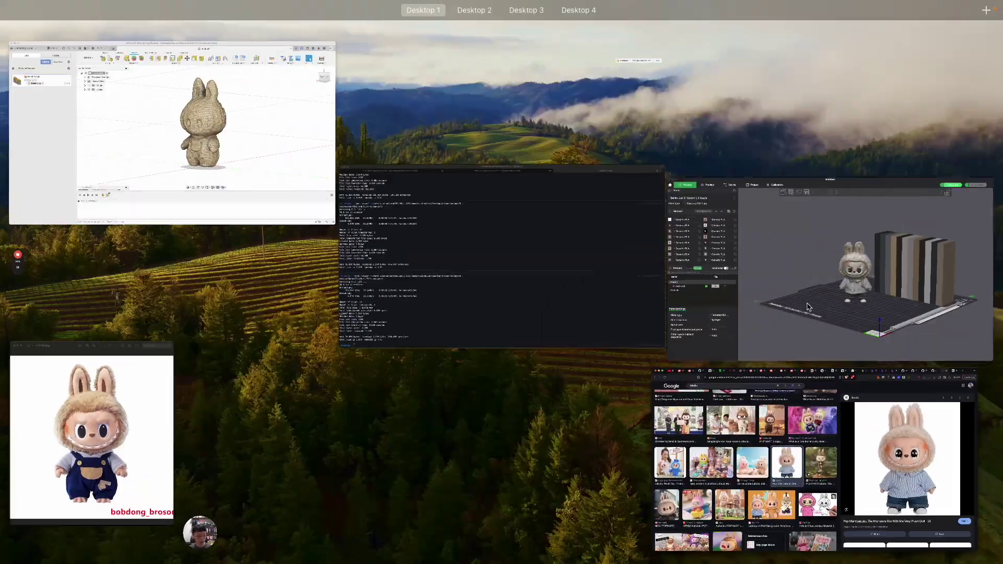
left_click(808, 307)
key("ctrl+Up")
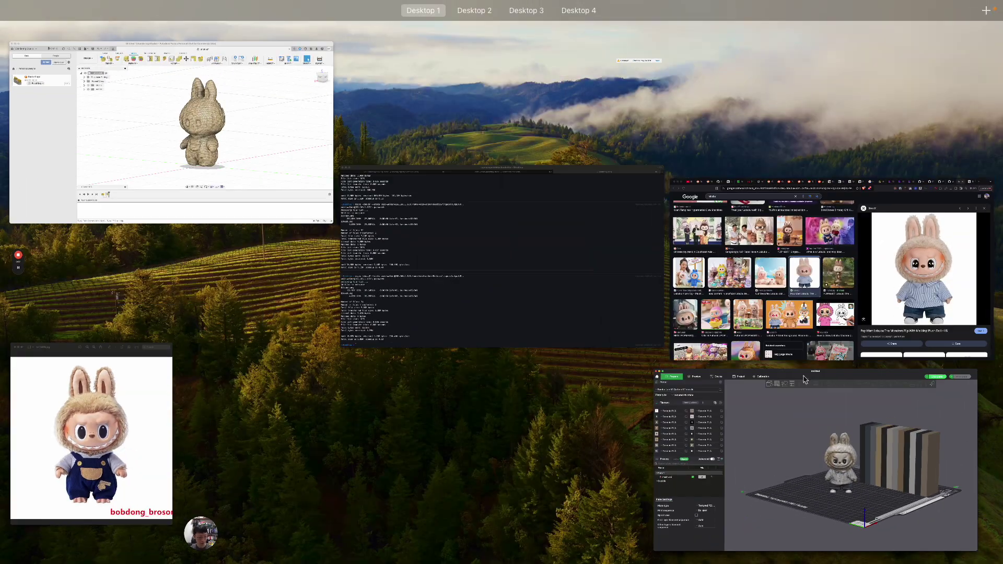
left_click(808, 259)
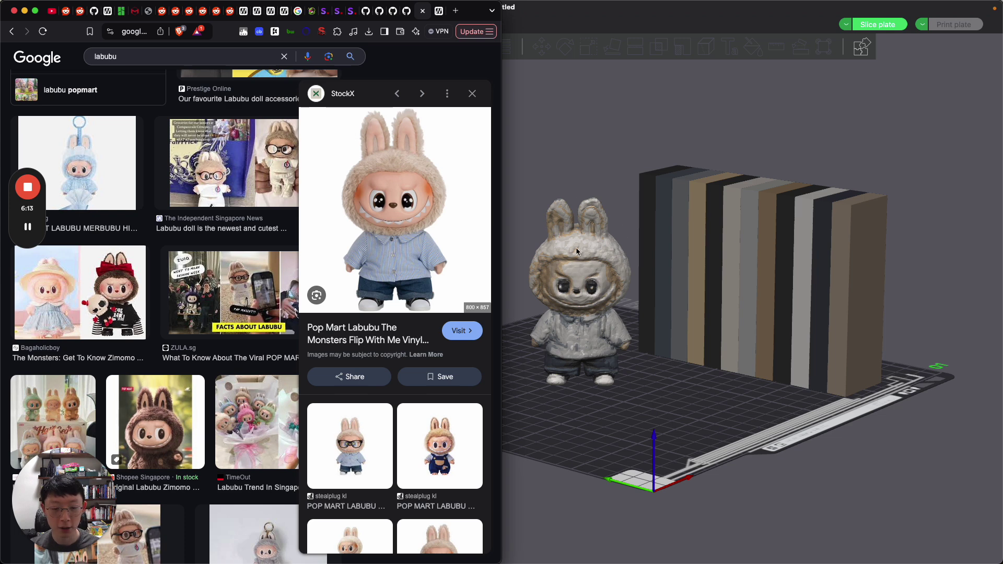
- Turn the Labubu figure to show its back and compare it with the reference photos
left_click(737, 378)
left_click(585, 258)
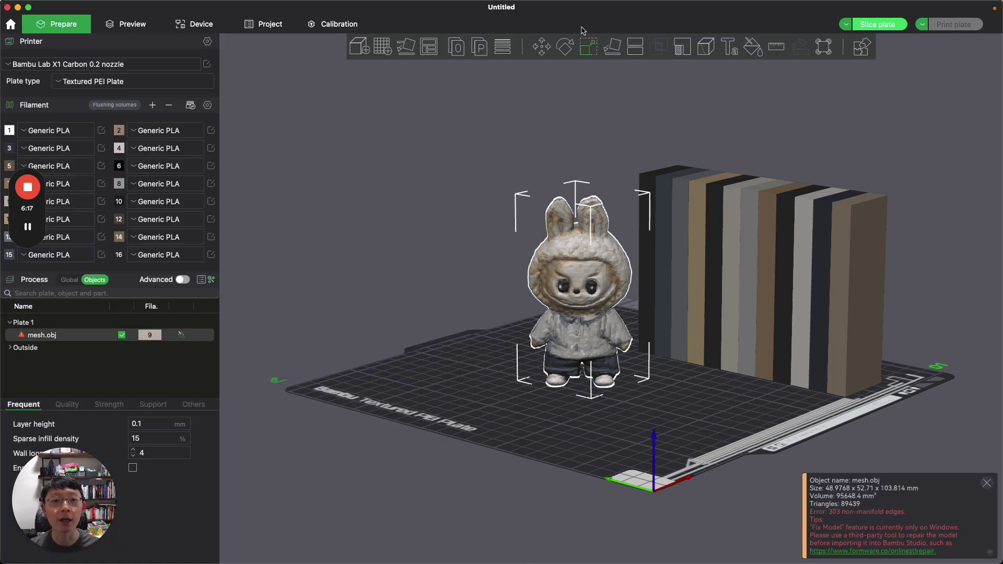
left_click(565, 47)
left_click_drag(643, 267, 486, 332)
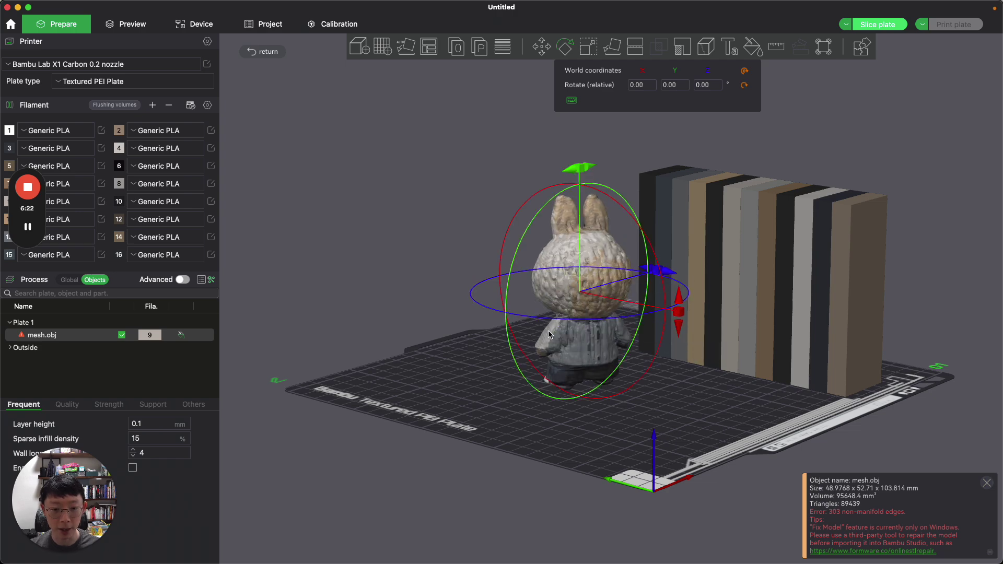
key("ctrl+Up")
left_click(172, 449)
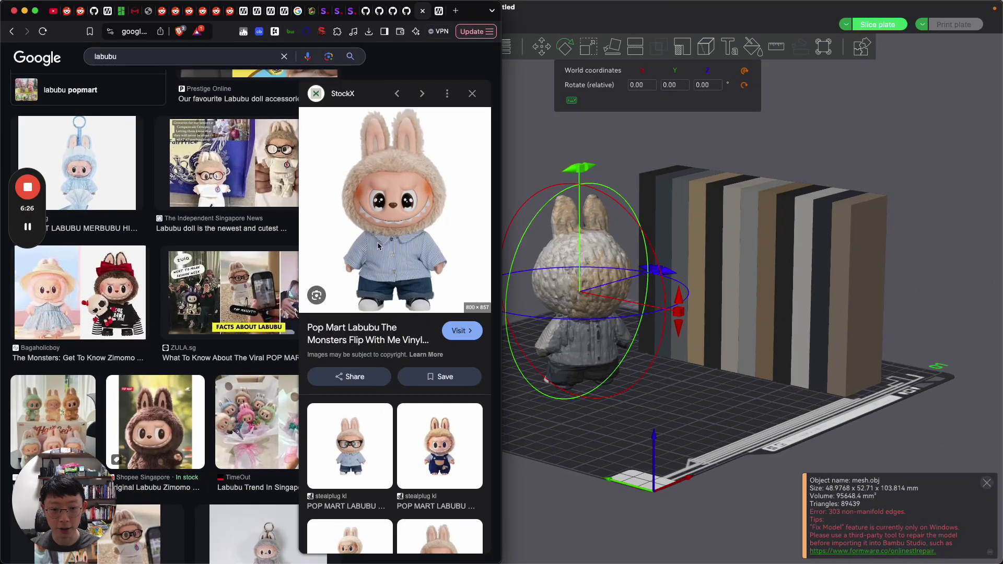
left_click(688, 226)
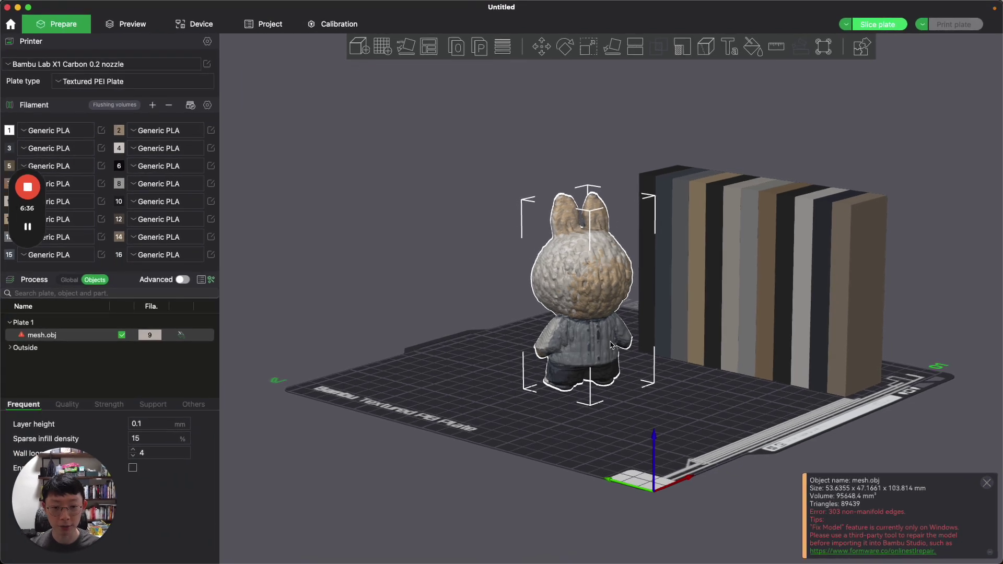
- Rotate the model about 175° around Z so it faces the front, then deselect it
left_click(588, 47)
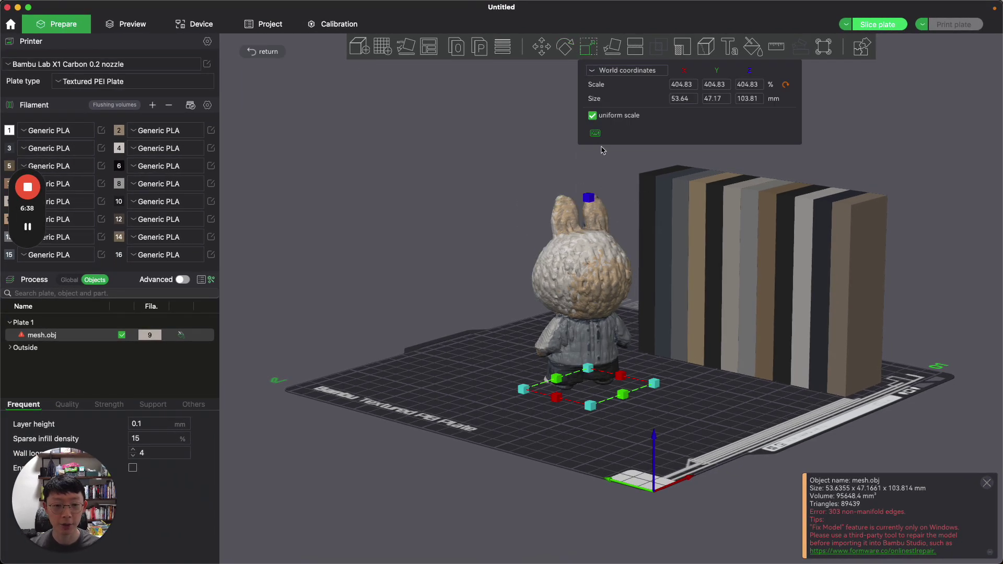
left_click(563, 44)
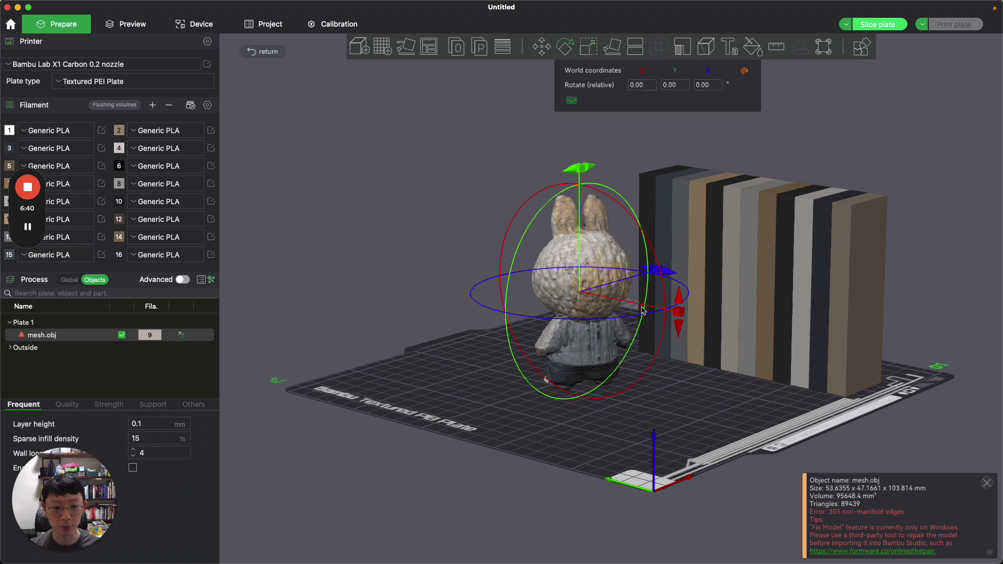
left_click_drag(643, 310, 475, 302)
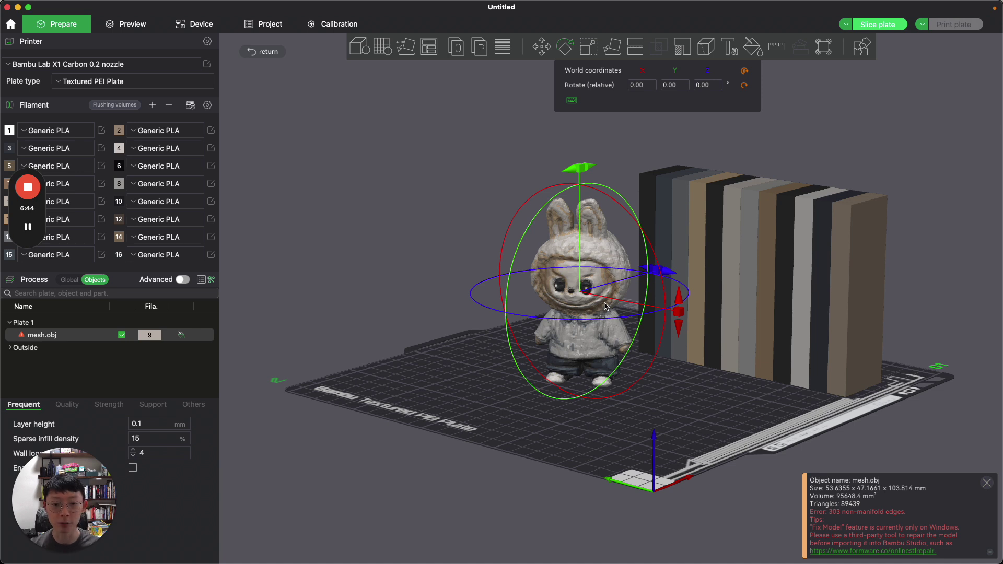
left_click(538, 368)
- Delete the old mesh figure from the Fusion design
key("ctrl+Up")
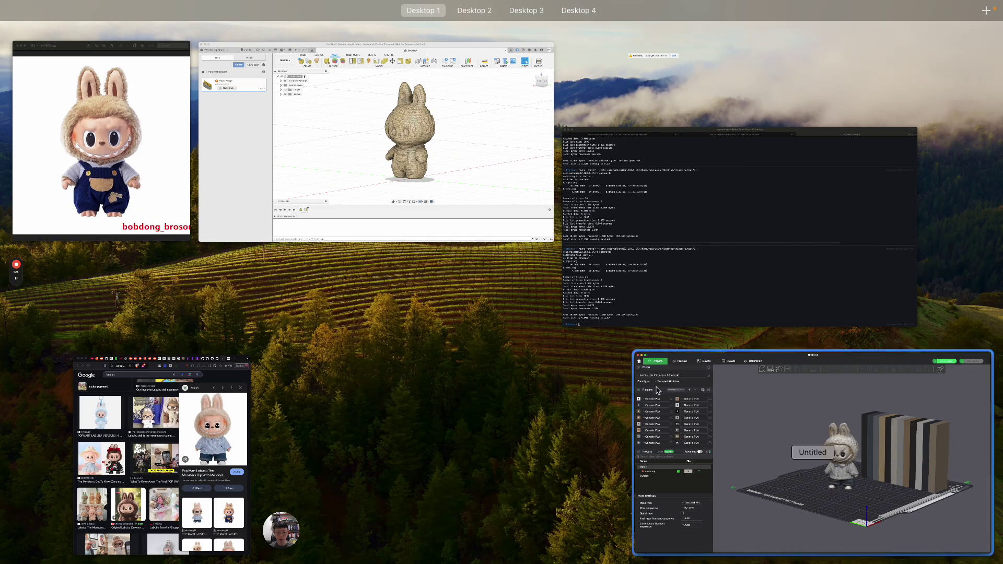
left_click(402, 179)
left_click(604, 184)
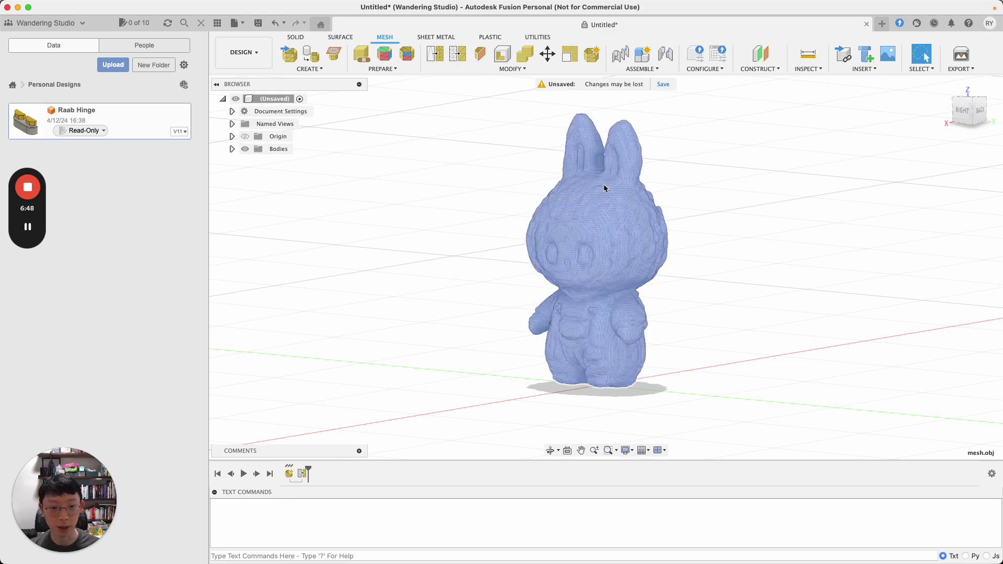
key("Delete")
left_click(573, 295)
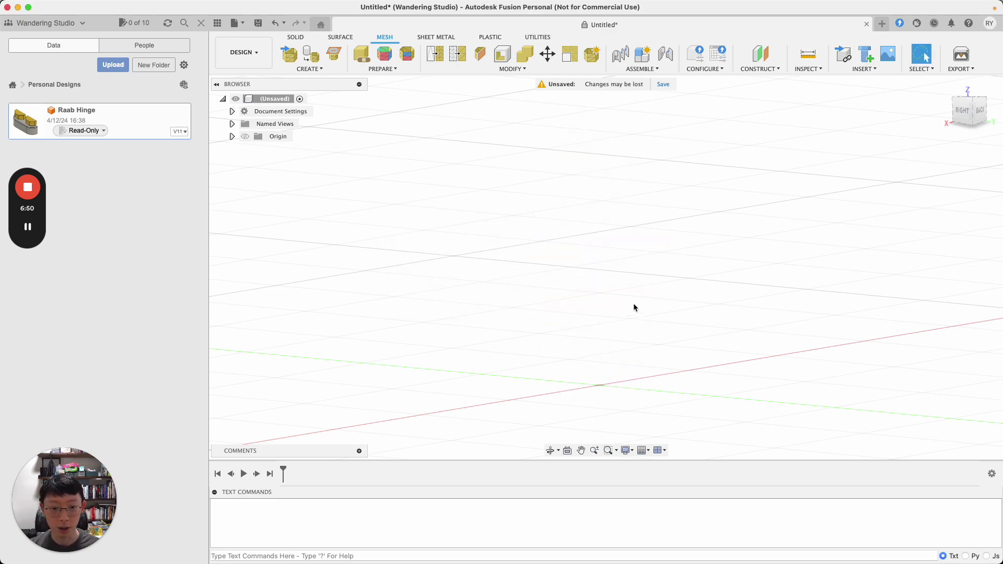
- Pick up mesh.obj from the output folder on the neighbouring desktop space
key("ctrl+Up")
left_click(695, 389)
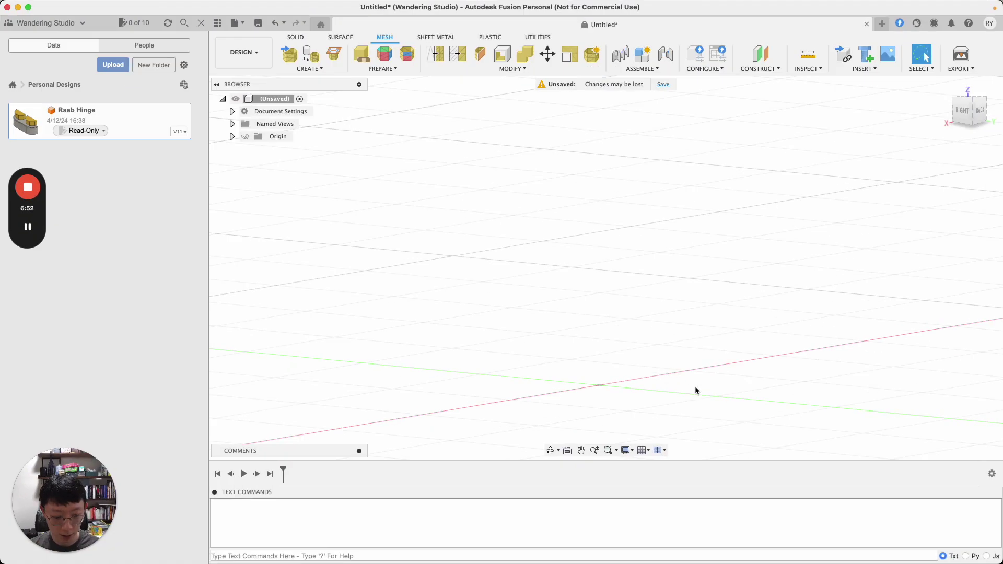
key("ctrl+Right")
left_click(473, 224)
left_click(477, 236)
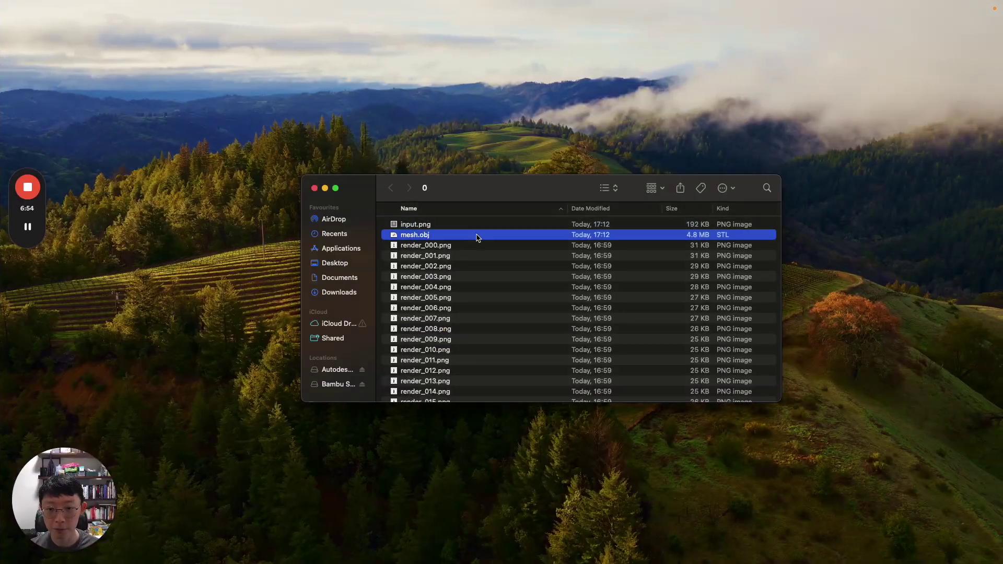
left_click_drag(483, 240, 459, 234)
key("ctrl+Left")
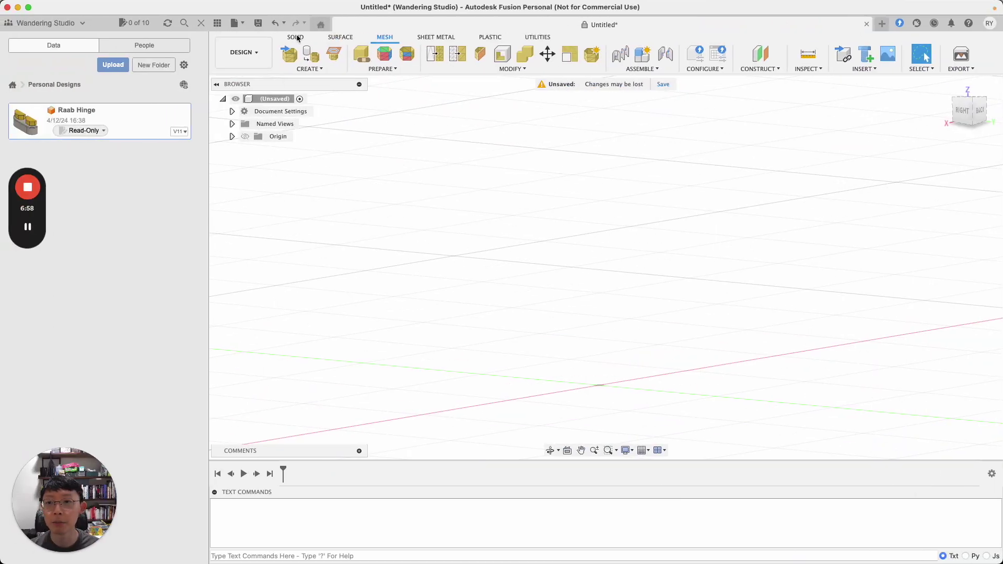
- Start Solid > Insert > Insert Mesh and drag mesh.obj into its file picker
left_click(303, 39)
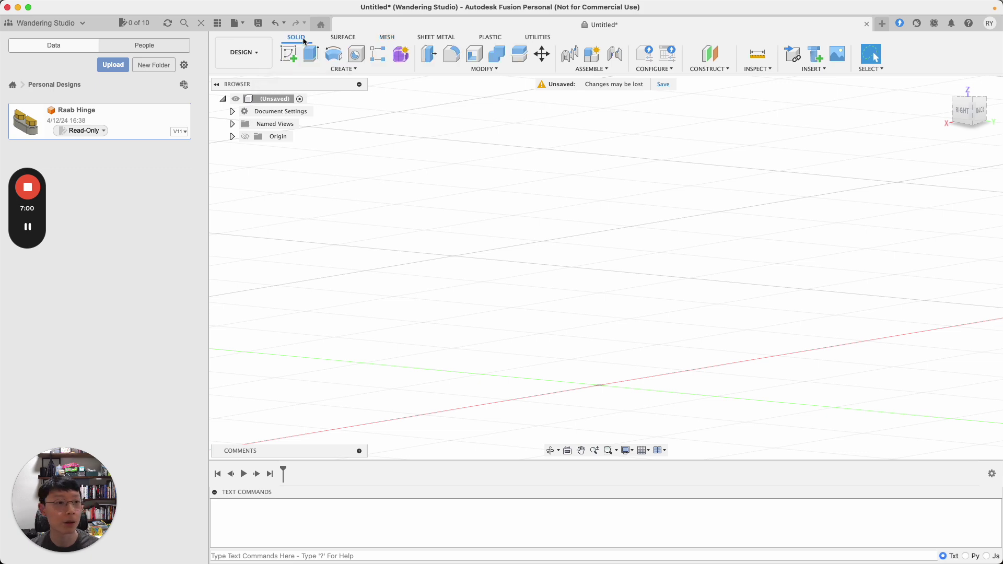
left_click(816, 68)
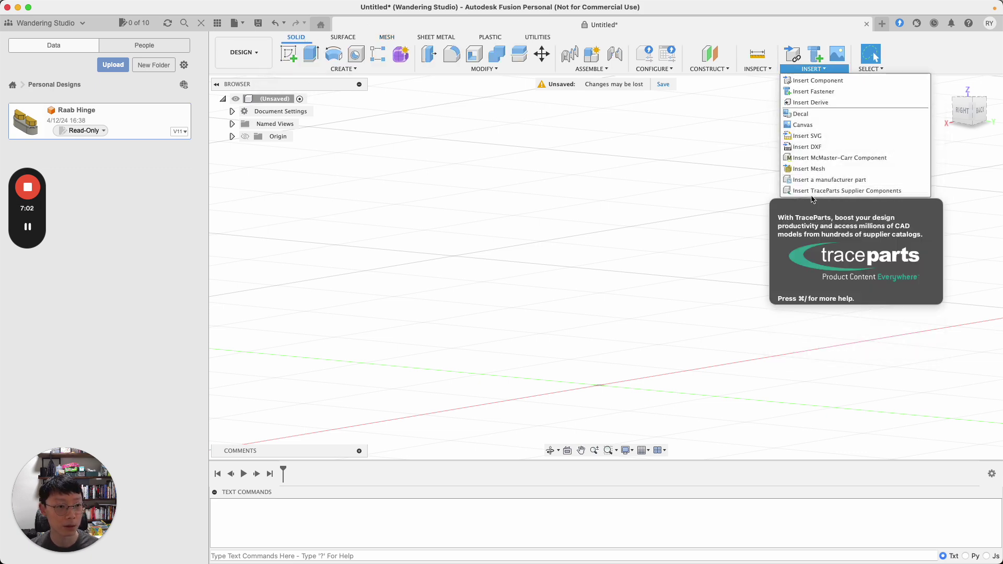
left_click(826, 158)
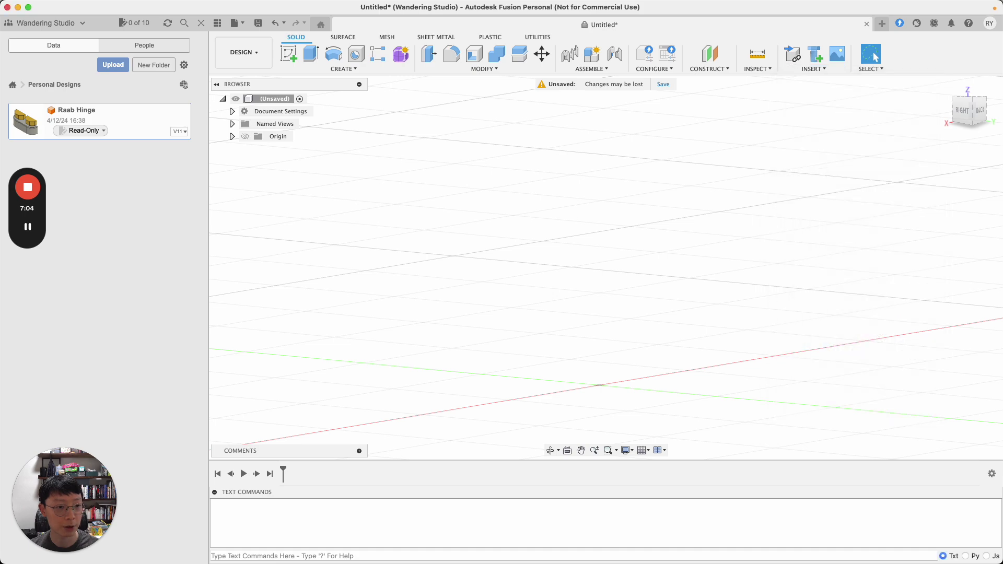
left_click(381, 398)
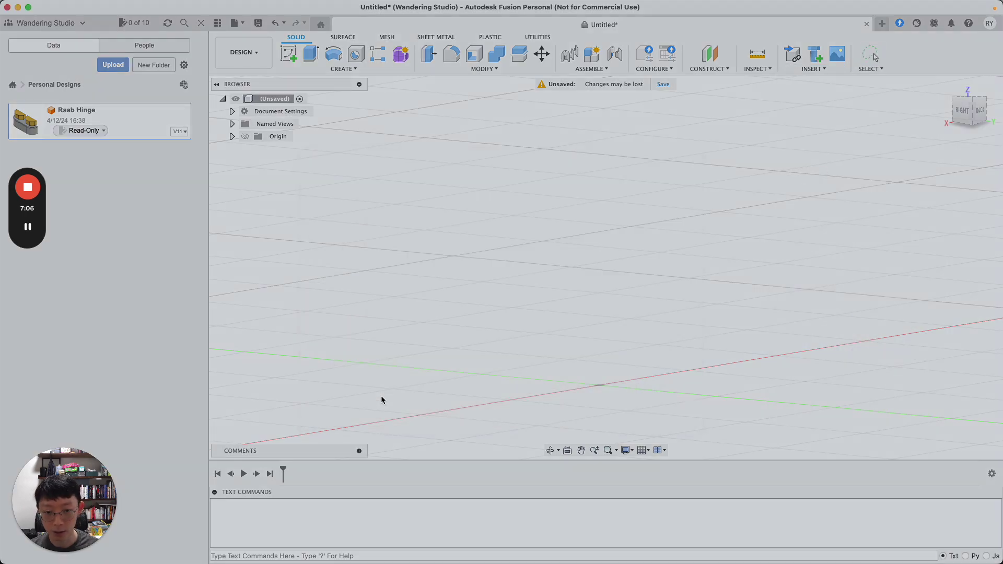
key("ctrl+Right")
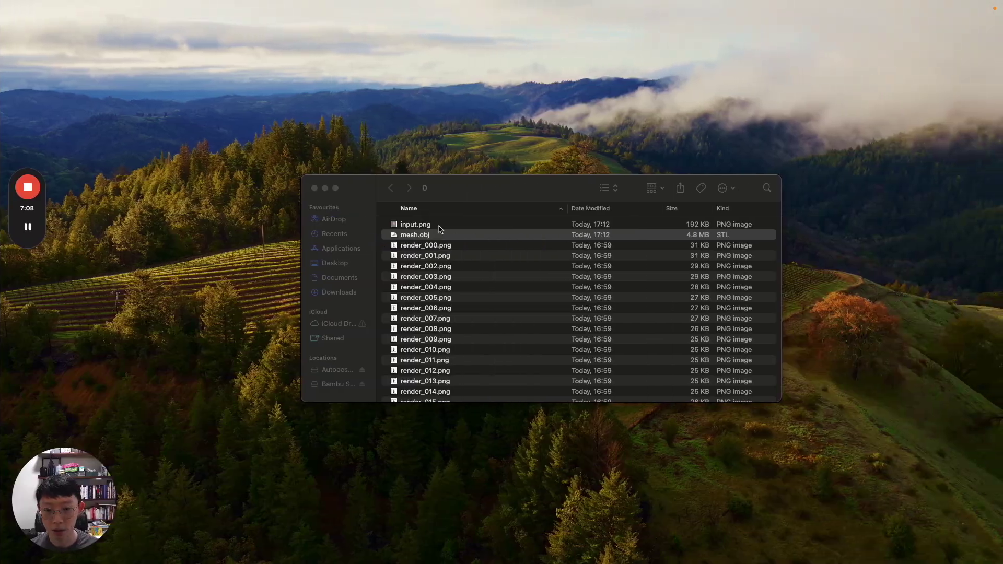
left_click(443, 226)
left_click_drag(441, 235, 688, 208)
key("ctrl+Left")
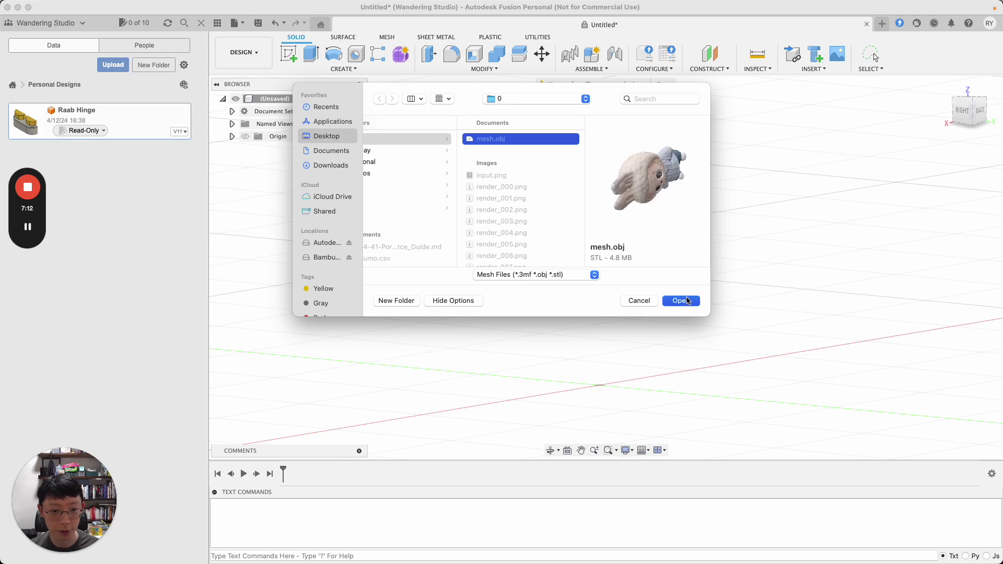
- Insert mesh.obj moved to the ground plane, then orbit and select the figure
left_click(680, 301)
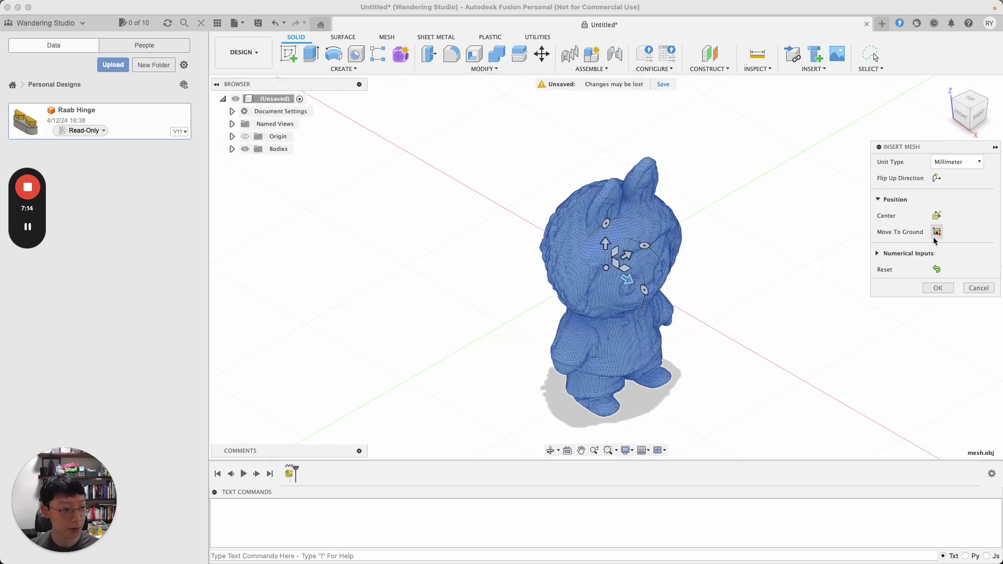
left_click(936, 233)
left_click(937, 288)
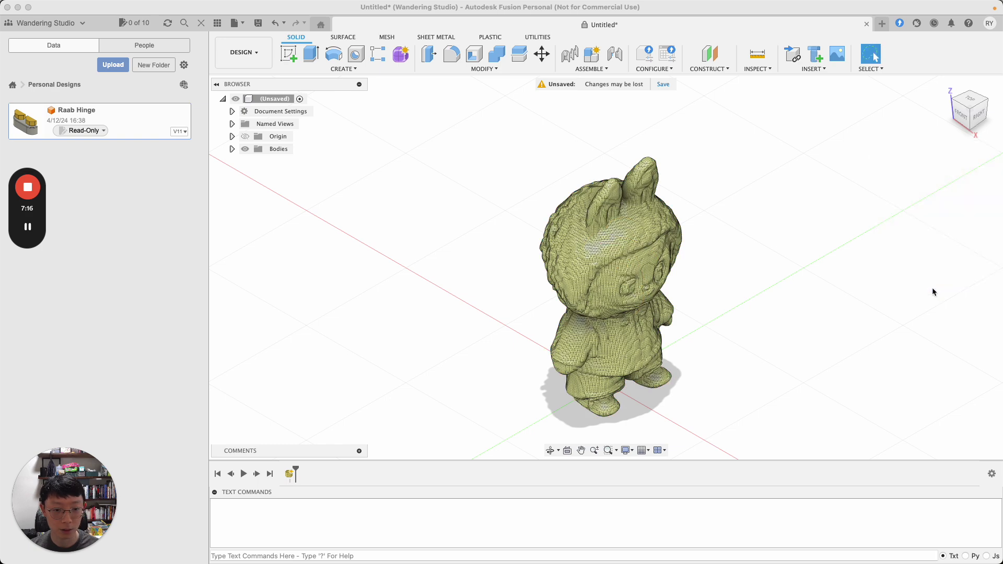
left_click_drag(973, 112, 878, 99)
left_click(645, 253)
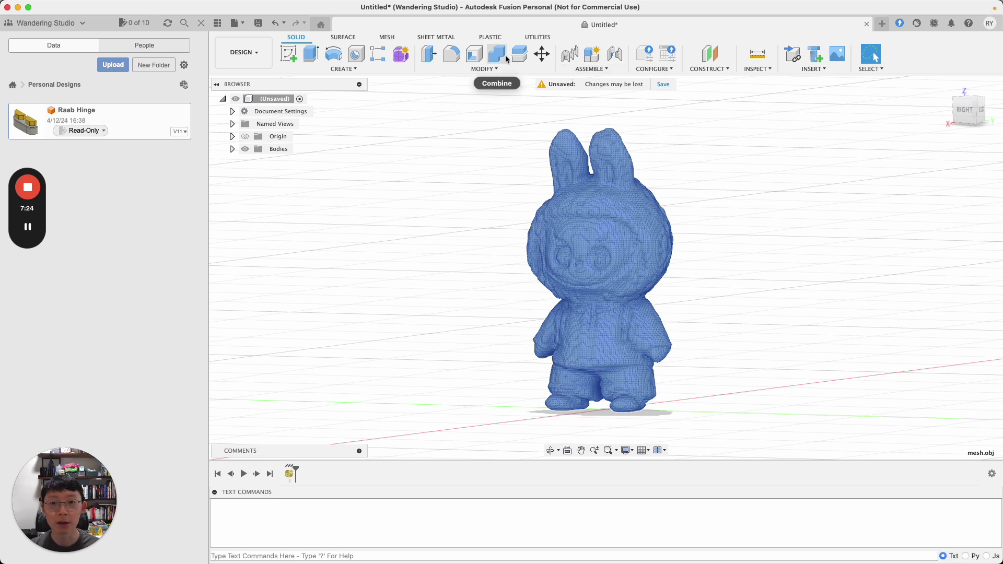
- Reduce the Labubu mesh to 16053 faces with preview, inspect it from behind, then undo
left_click(393, 39)
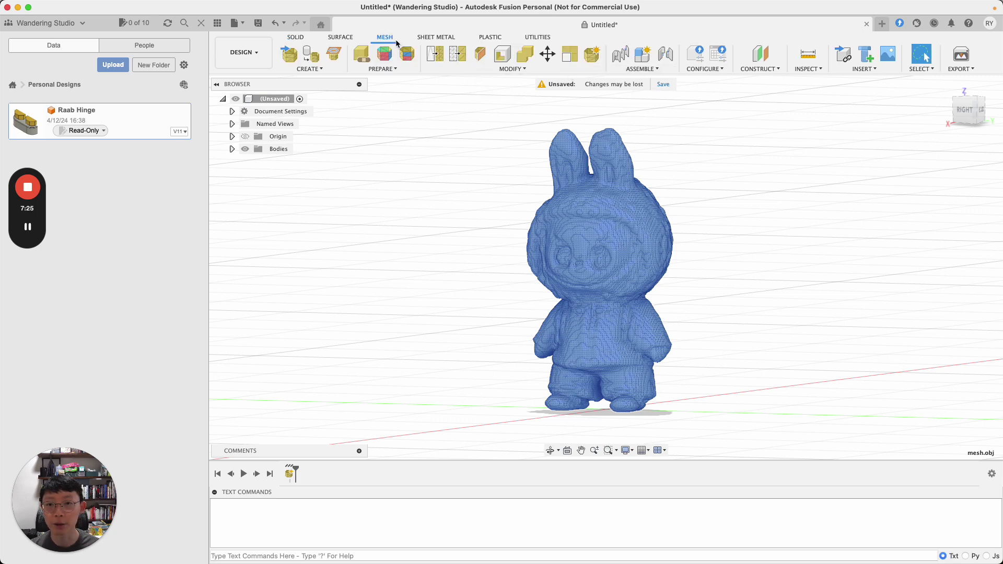
left_click(458, 55)
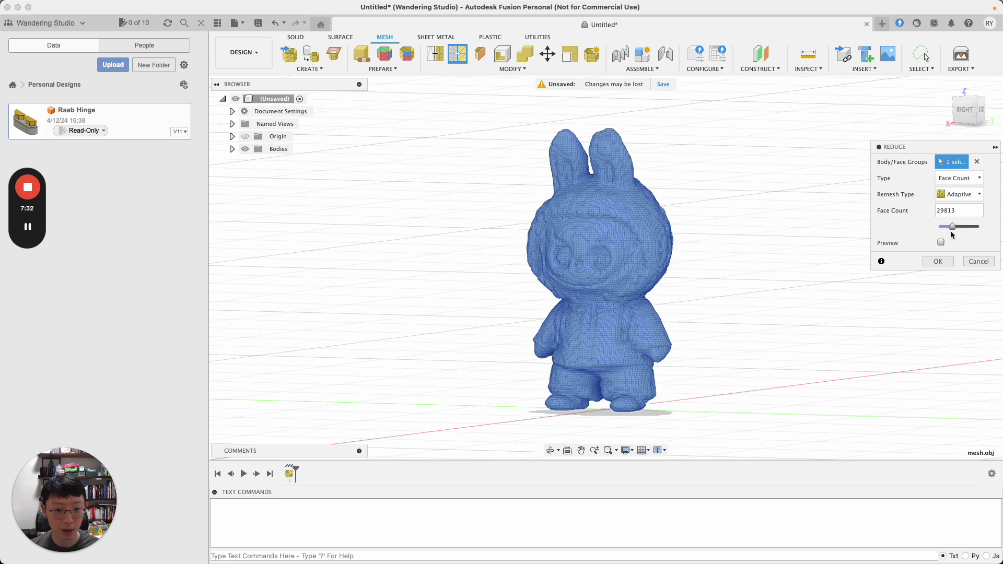
left_click(942, 243)
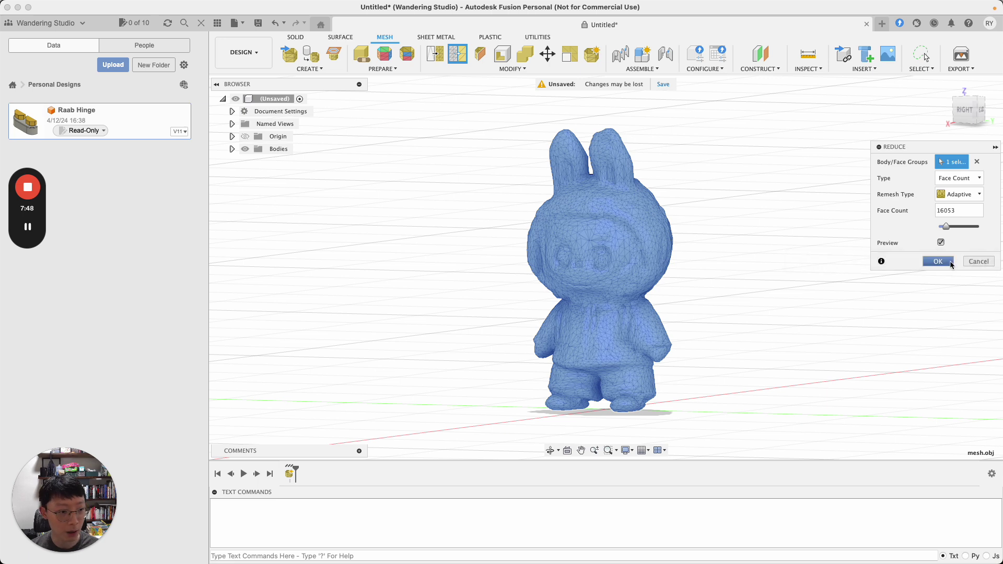
left_click(938, 262)
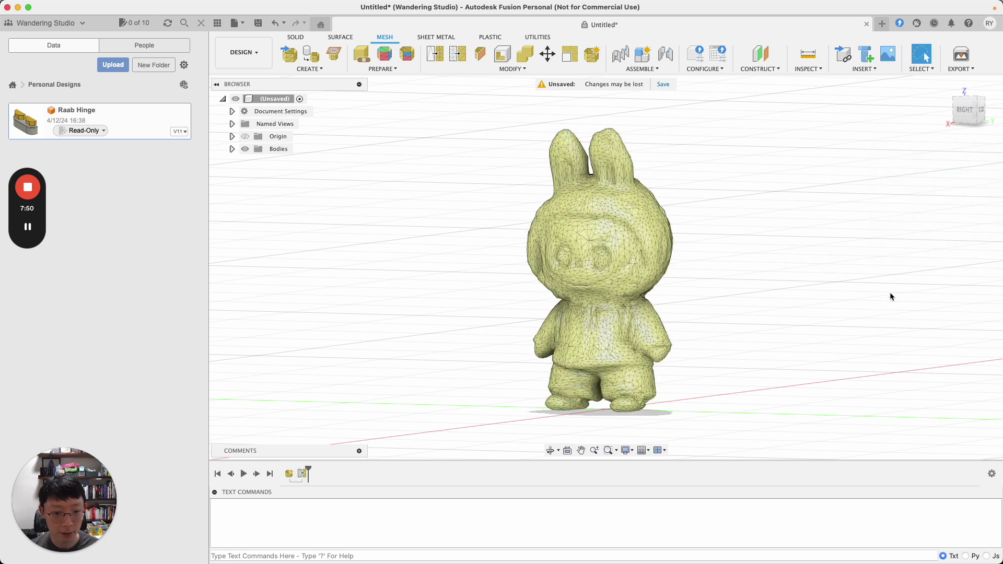
left_click_drag(966, 115, 930, 129)
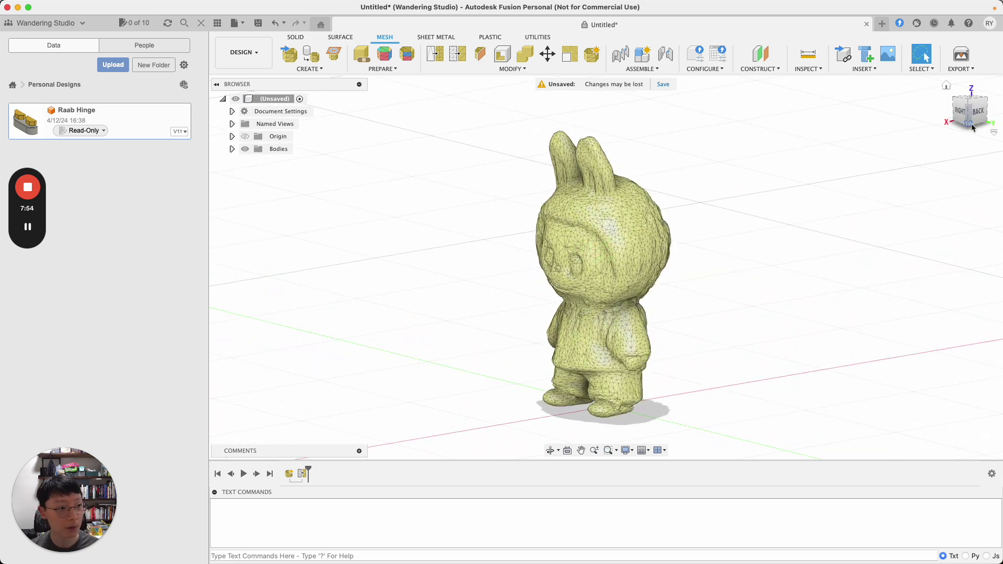
key("super+z")
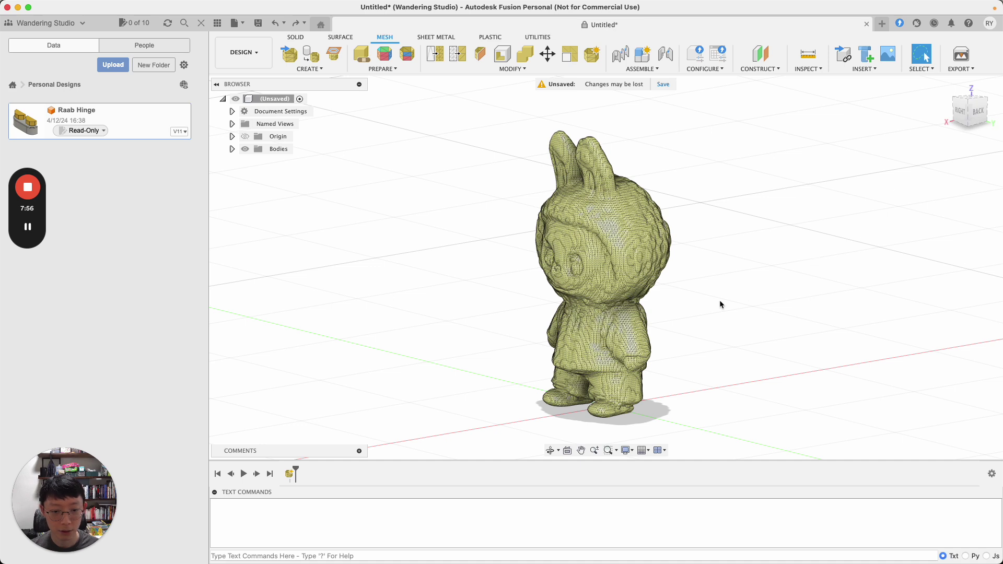
scroll(816, 280, "left", 2)
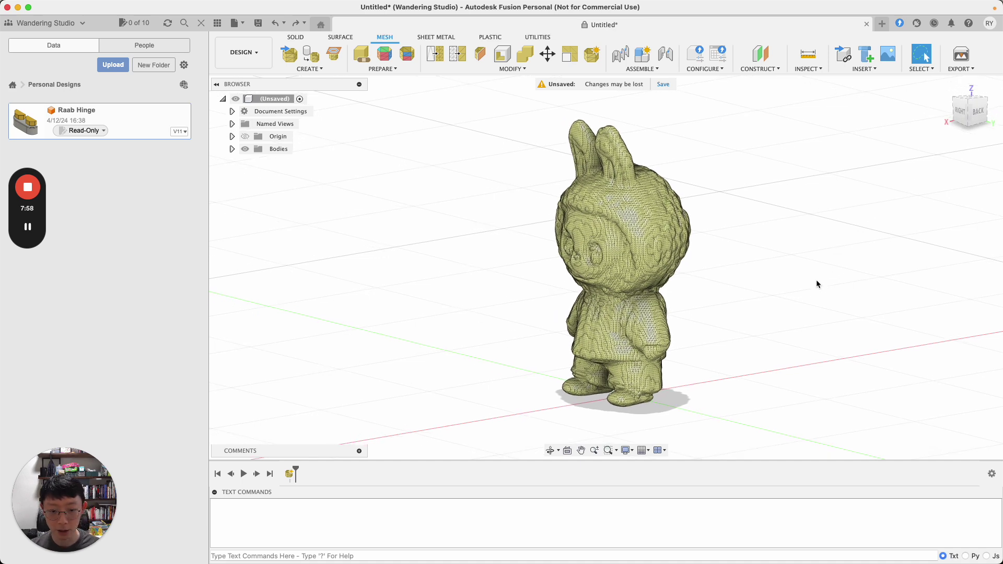
- Maximise the Brave window and load geek.sg in a new tab
key("ctrl+Up")
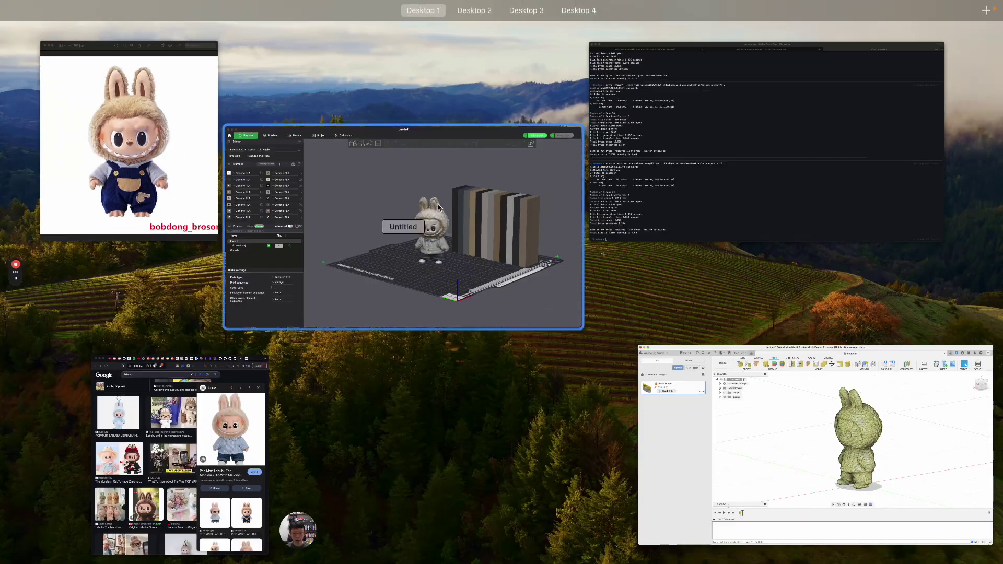
left_click(214, 395)
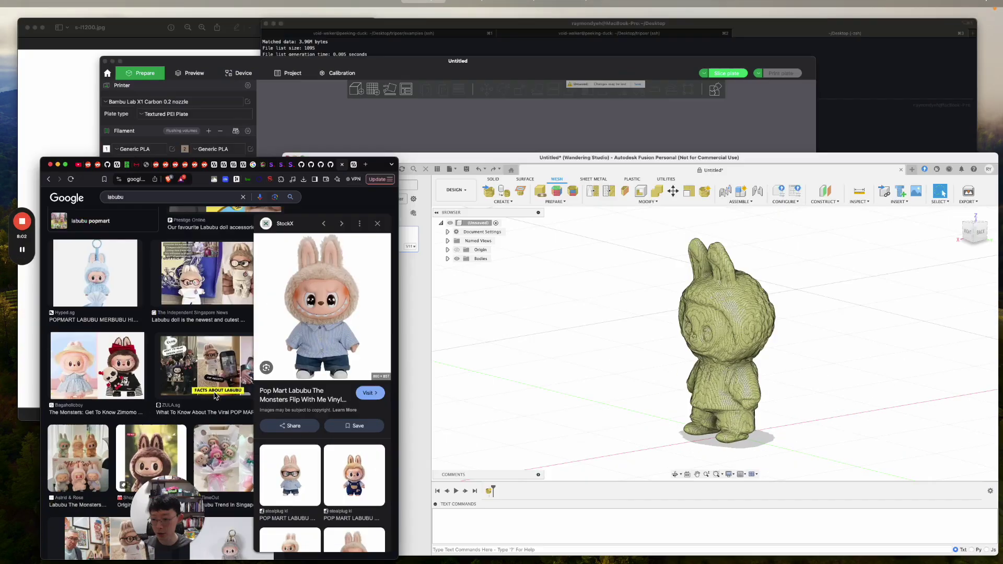
key("ctrl+alt+Return")
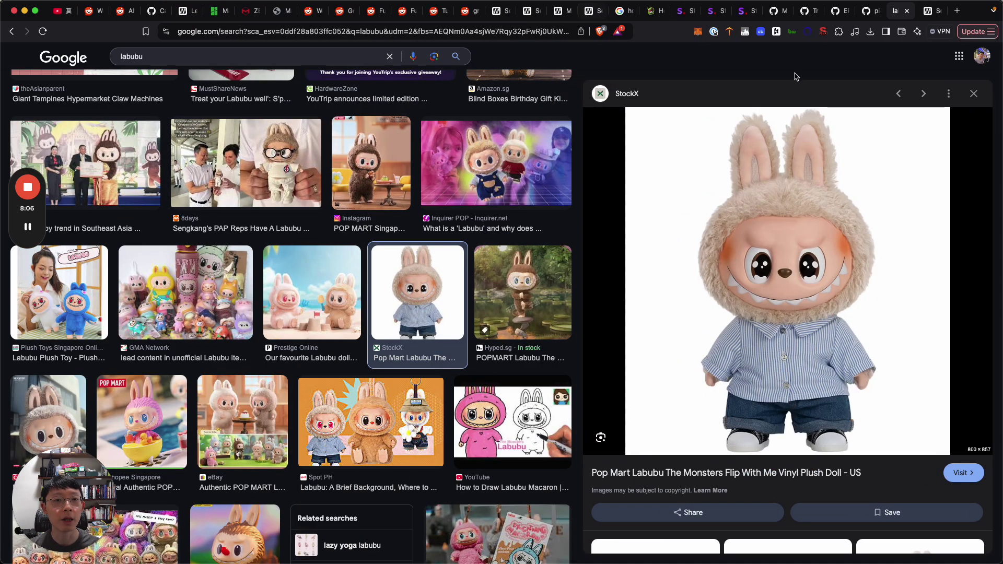
left_click(958, 10)
type("geek.sg")
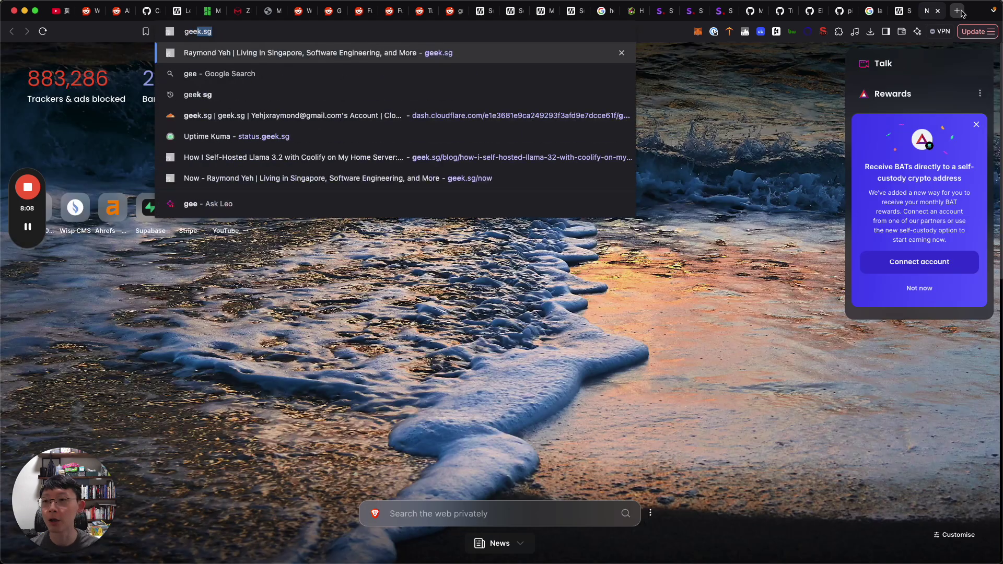
key("Return")
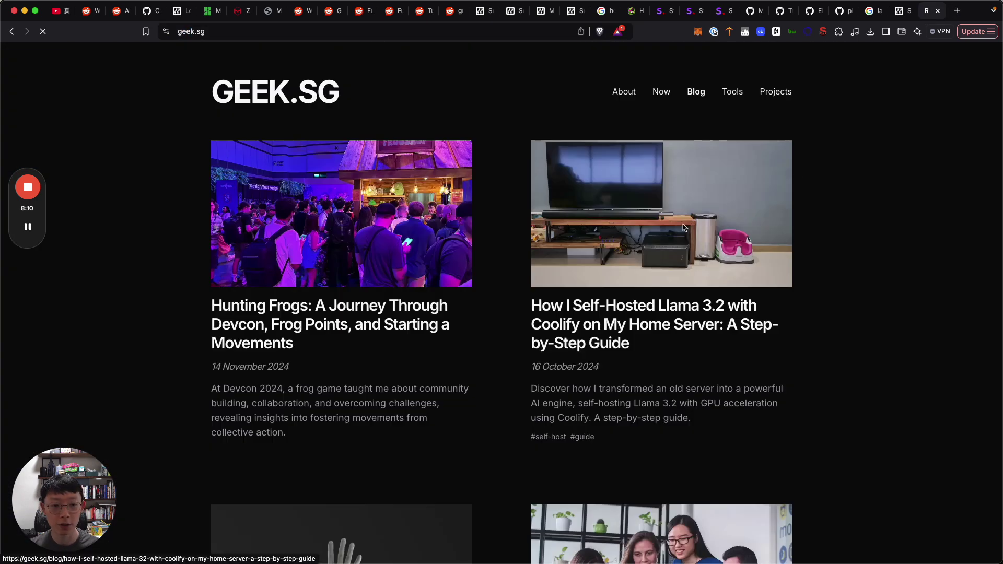
- Read the Llama 3.2 self-hosting post, then go to the TripoSR GitHub repository page
left_click(684, 227)
scroll(621, 307, "down", 15)
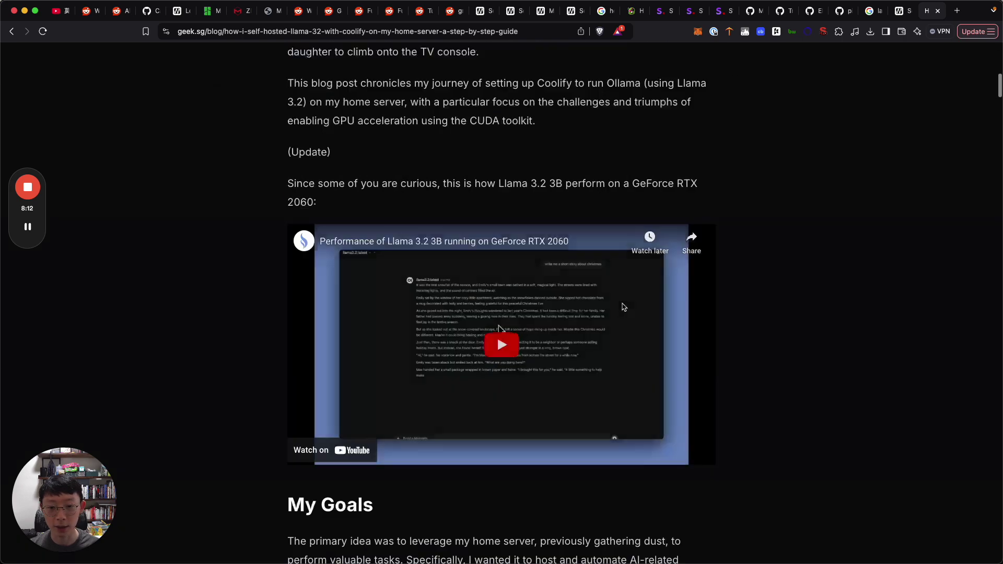
scroll(622, 308, "down", 20)
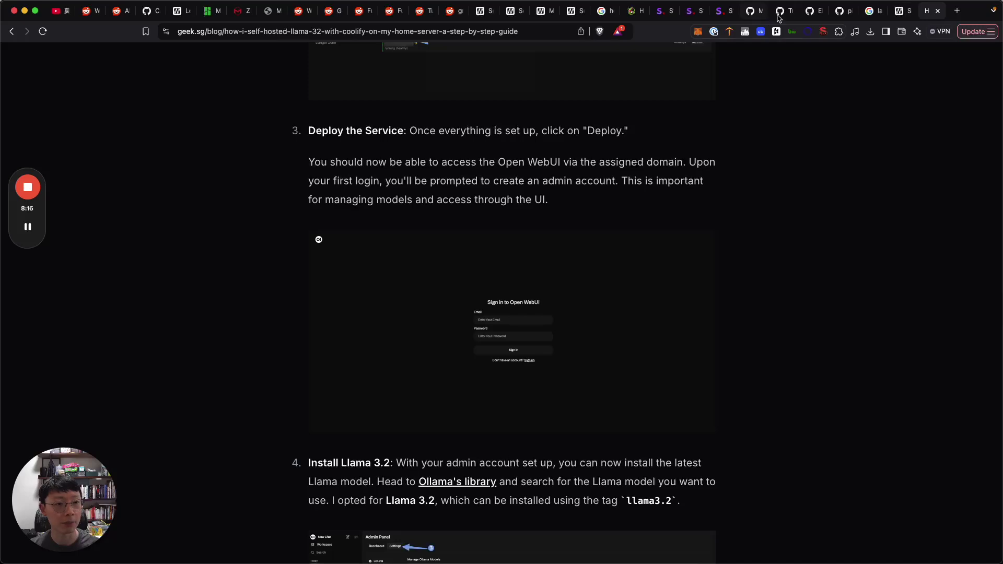
left_click(834, 12)
left_click(780, 14)
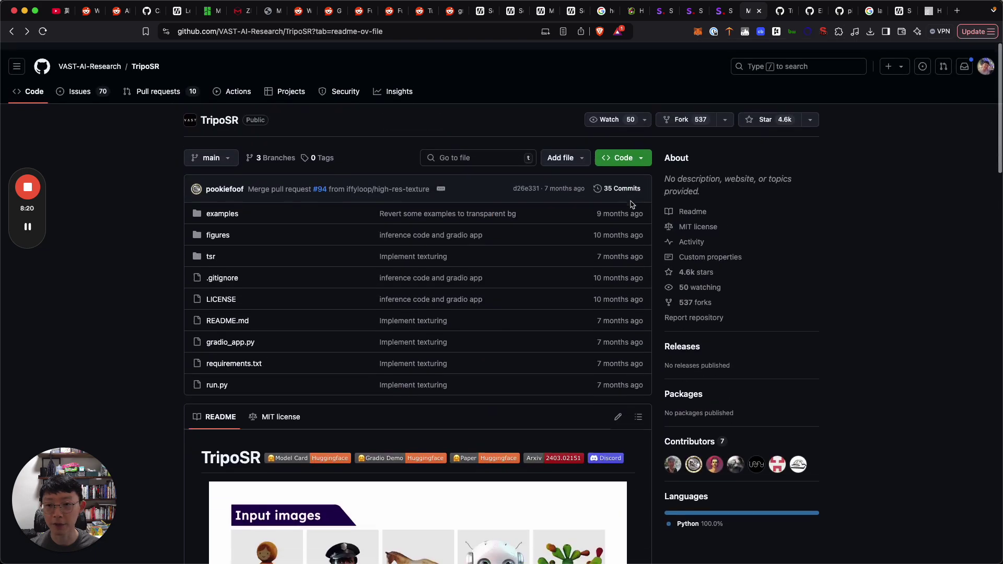
- Highlight the README installation steps for CUDA, PyTorch, setuptools update and other dependencies
scroll(632, 204, "down", 20)
scroll(631, 204, "up", 10)
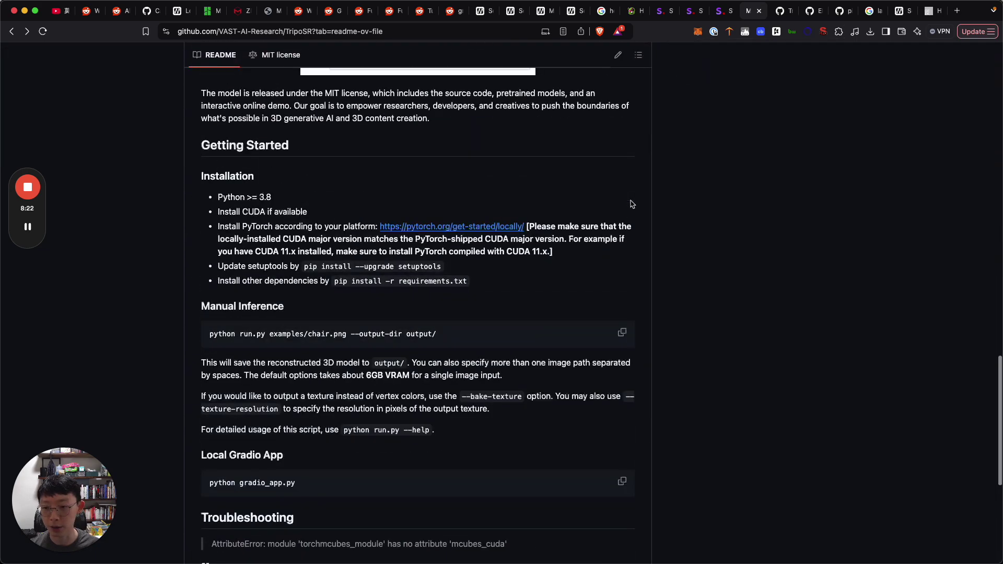
scroll(632, 205, "down", 5)
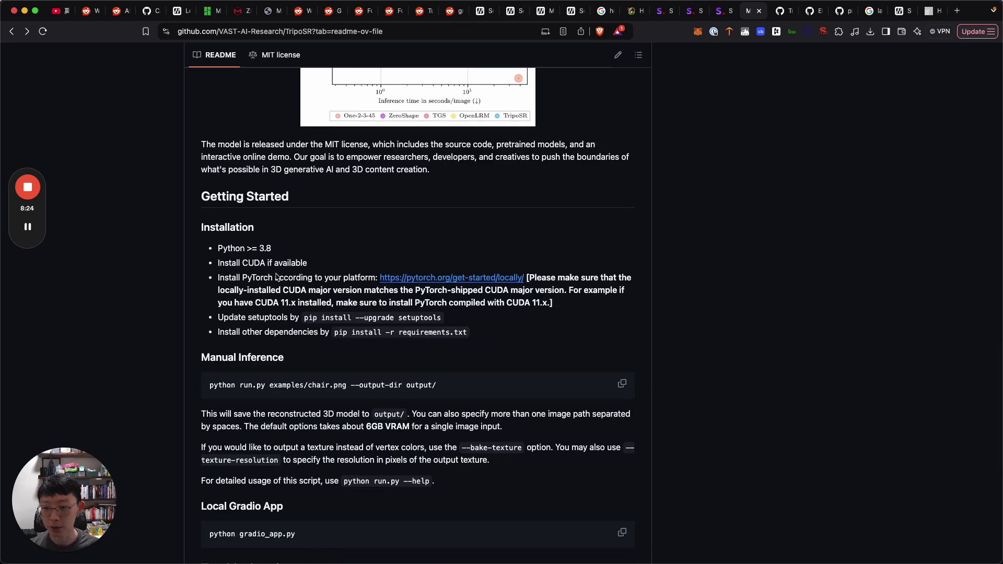
triple_click(262, 264)
triple_click(278, 280)
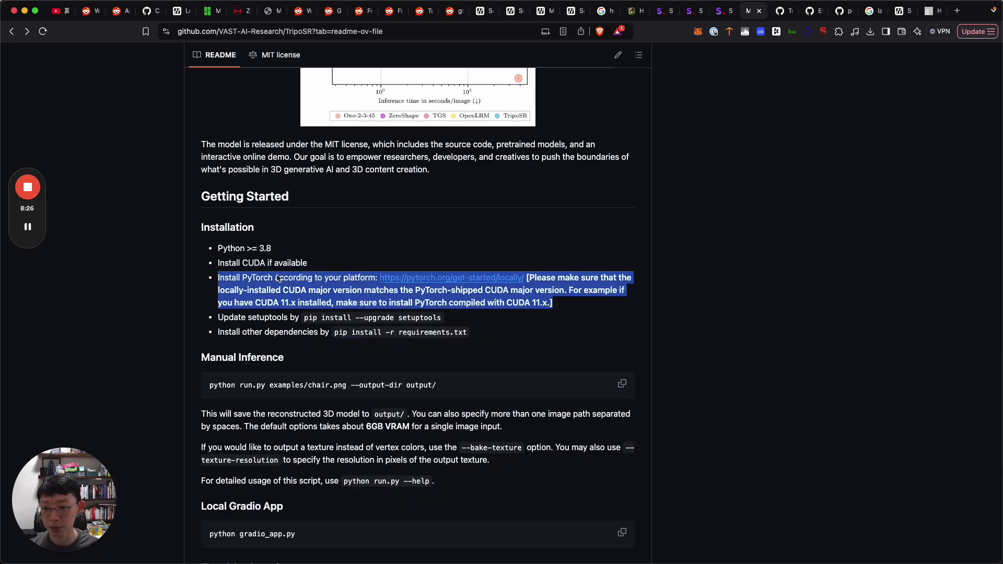
scroll(282, 280, "down", 2)
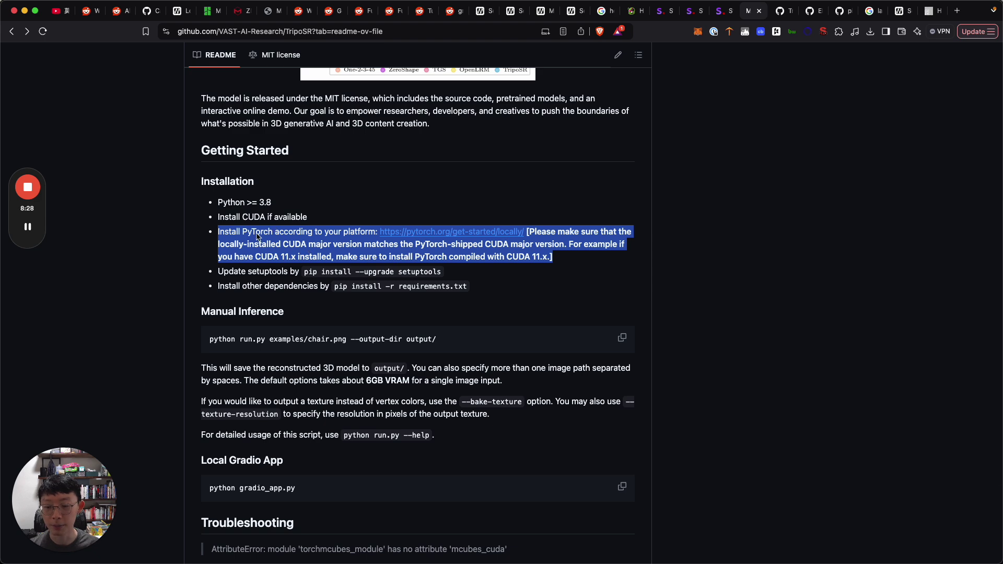
triple_click(269, 274)
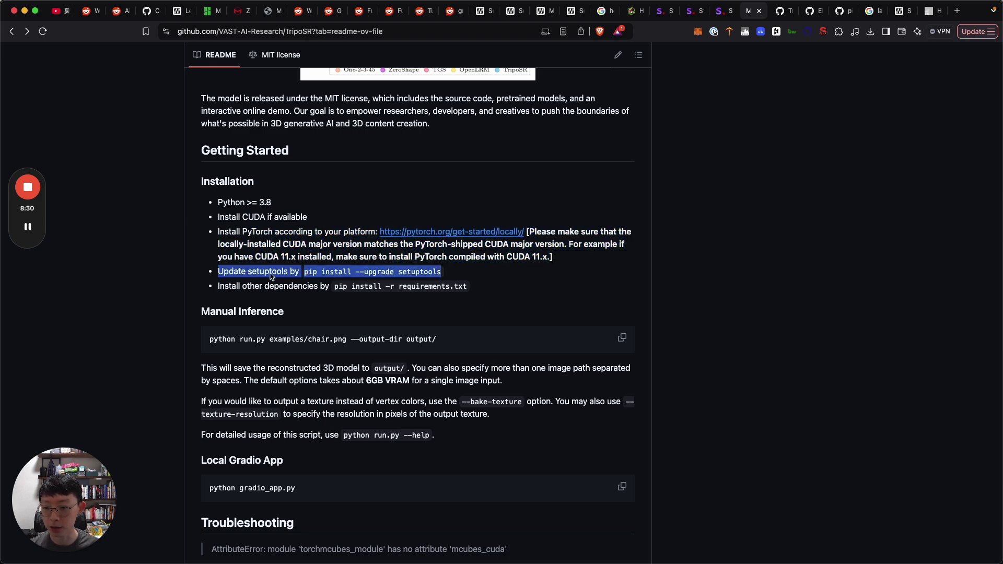
triple_click(273, 287)
- Review TripoSR's run.py source and options like --bake-texture, --texture-resolution and --render
scroll(287, 286, "down", 2)
scroll(287, 286, "down", 3)
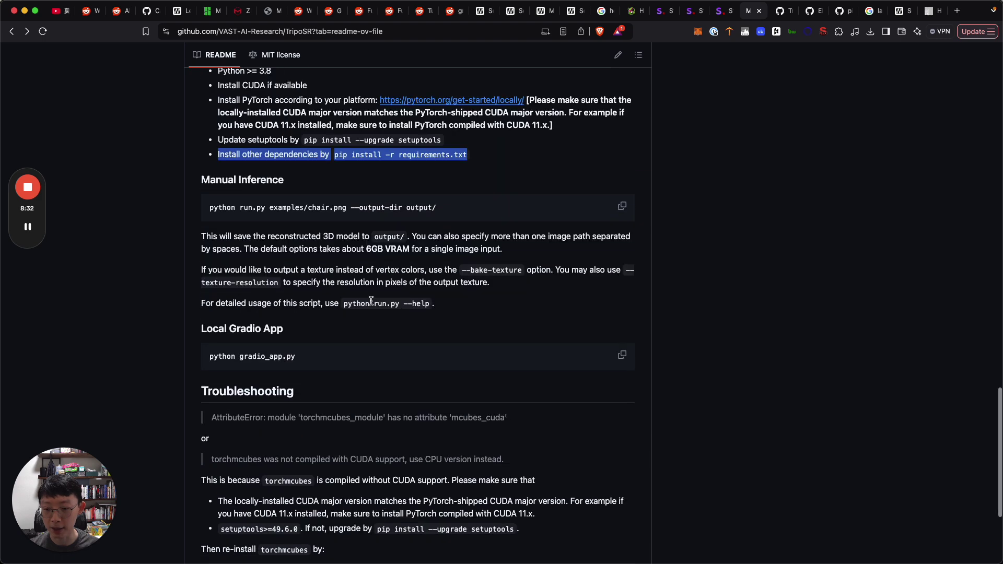
left_click(779, 19)
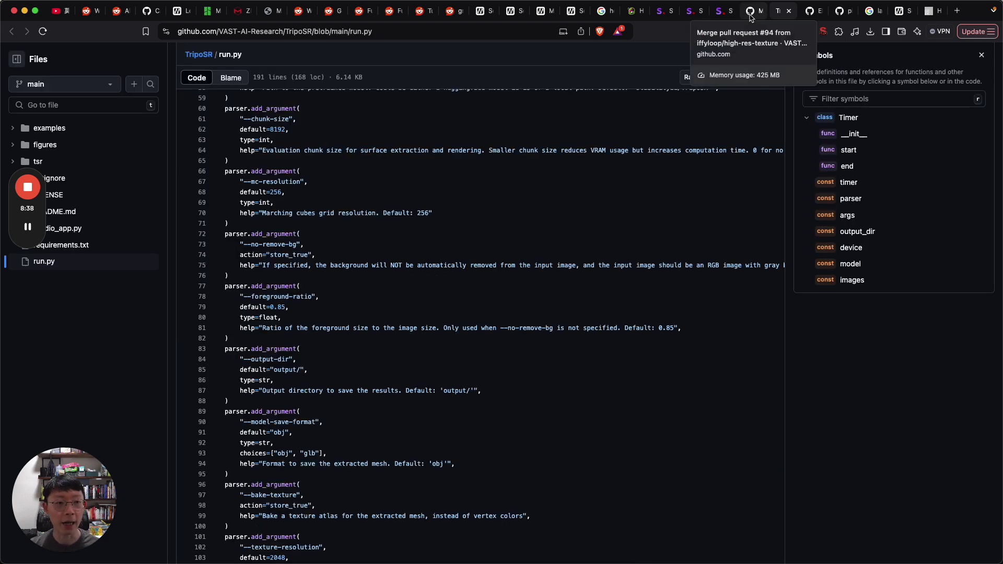
scroll(359, 44, "up", 3)
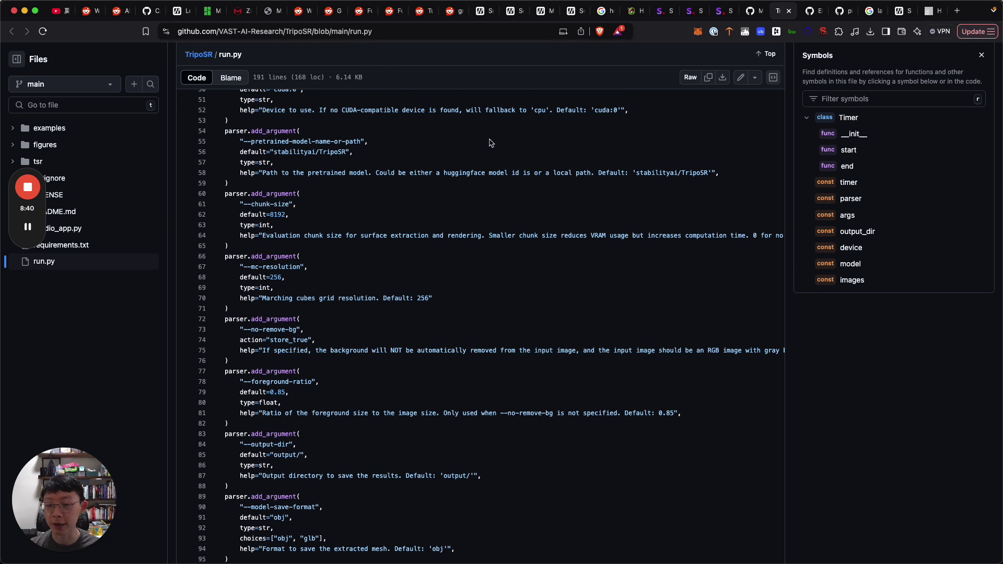
scroll(418, 260, "down", 2)
scroll(418, 260, "up", 2)
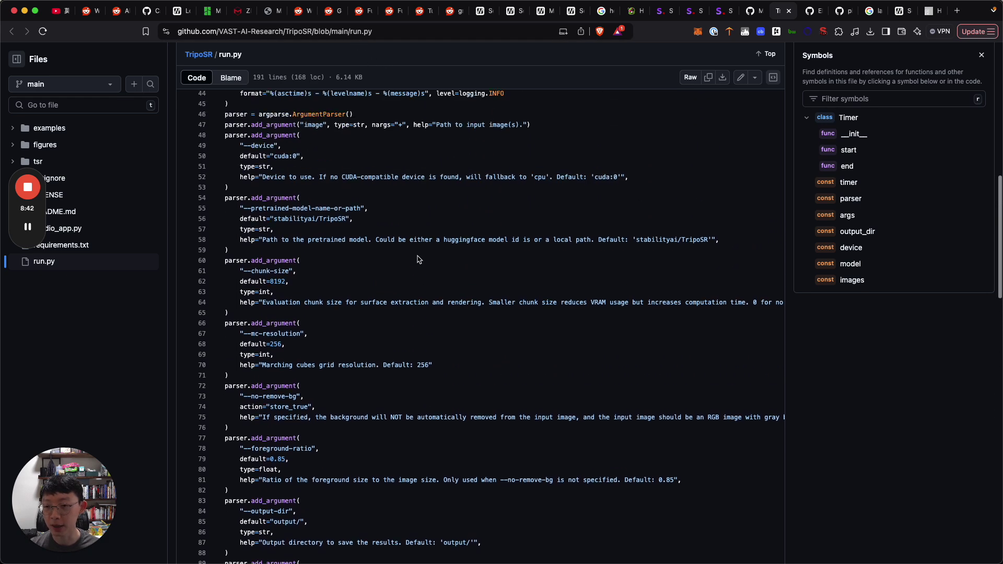
scroll(412, 259, "down", 8)
scroll(413, 260, "down", 10)
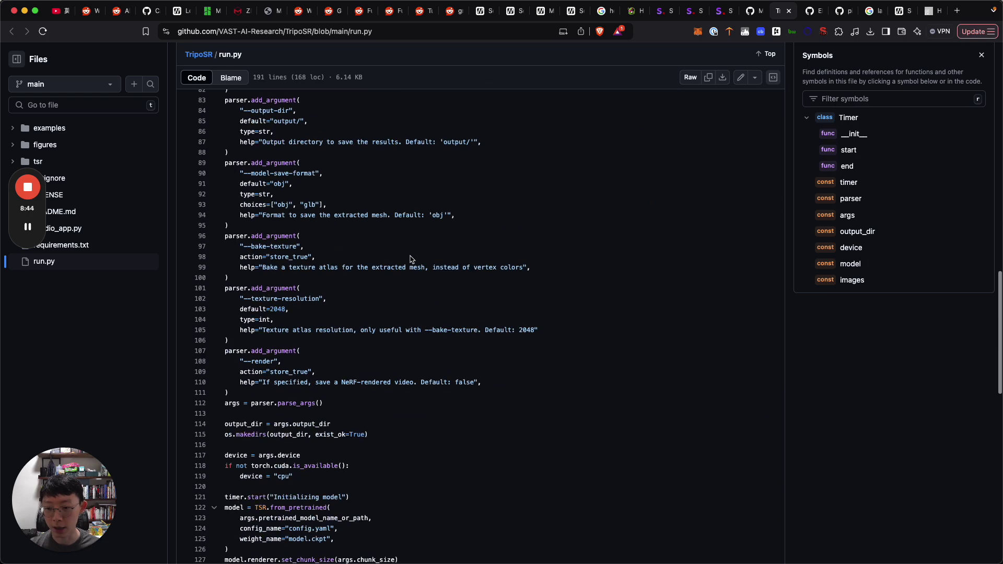
- Check the remote triposr SSH session in the terminal, then return to the window overview
key("ctrl+Up")
left_click(199, 132)
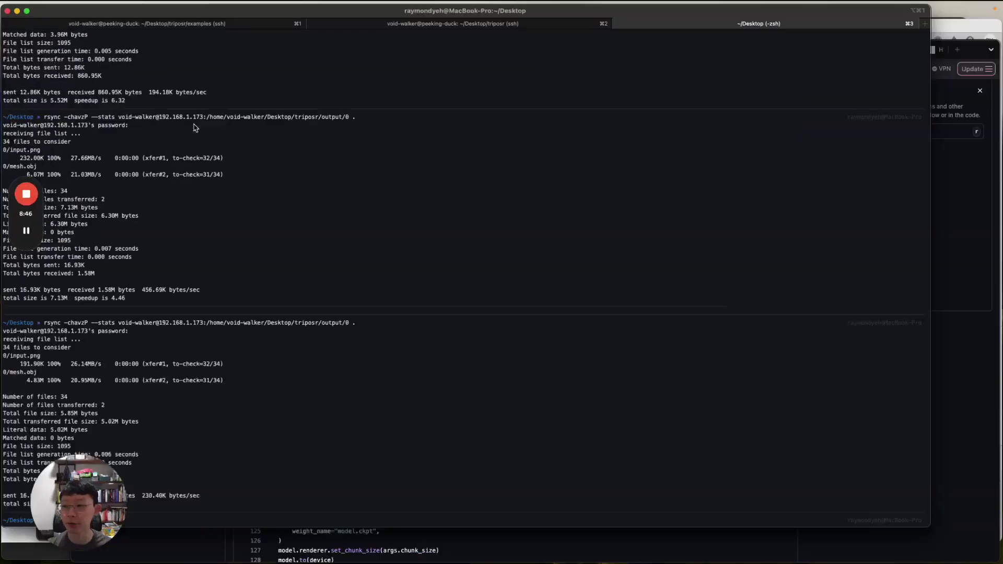
left_click(398, 24)
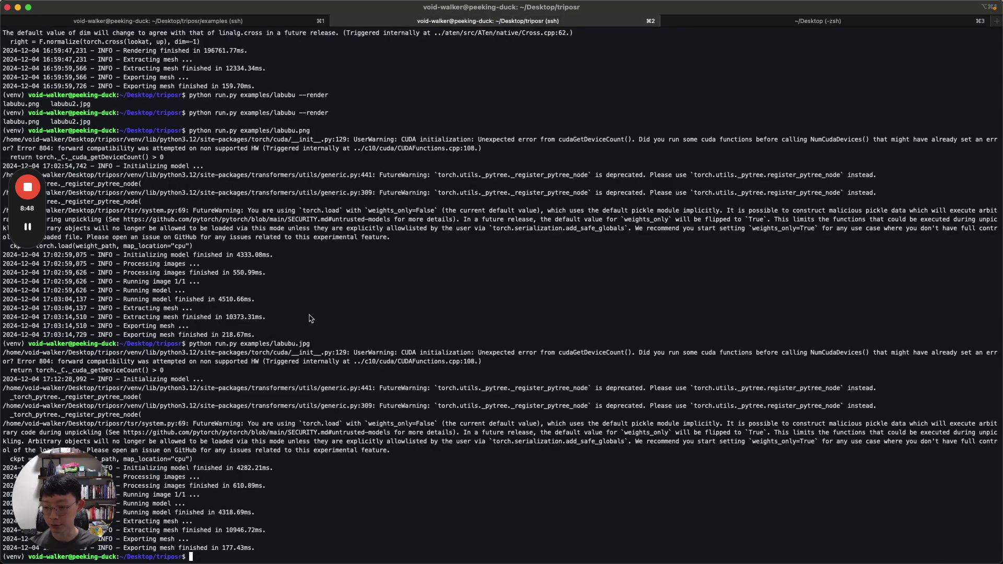
key("ctrl+Up")
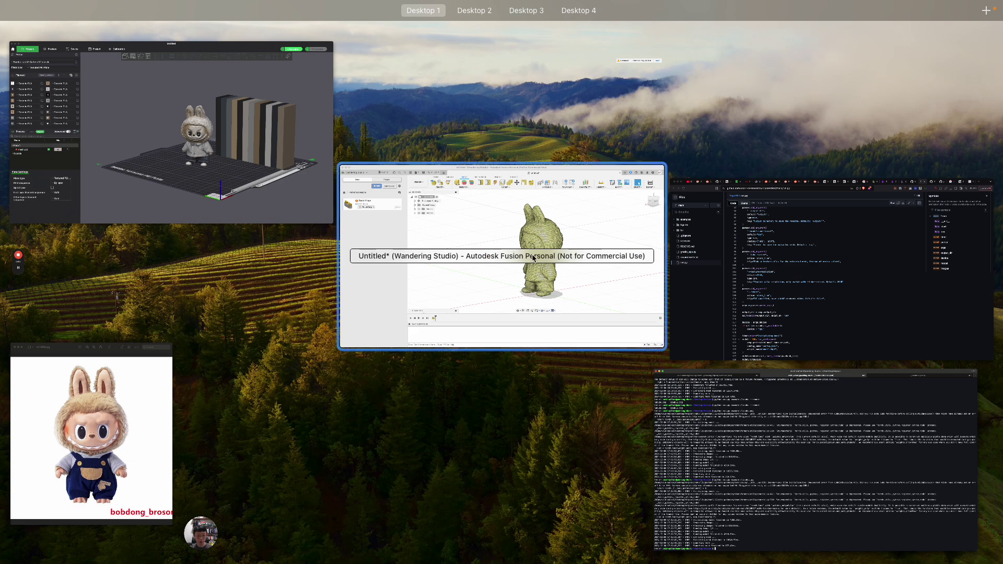
- Close the geek.sg blog post tab in the browser
left_click(804, 302)
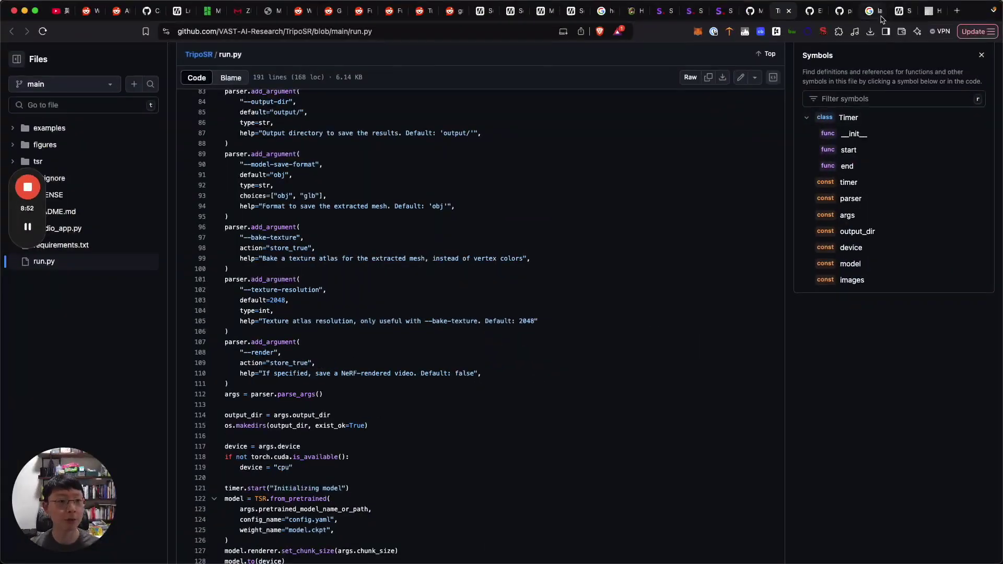
left_click(928, 10)
scroll(651, 205, "up", 10)
scroll(651, 205, "up", 20)
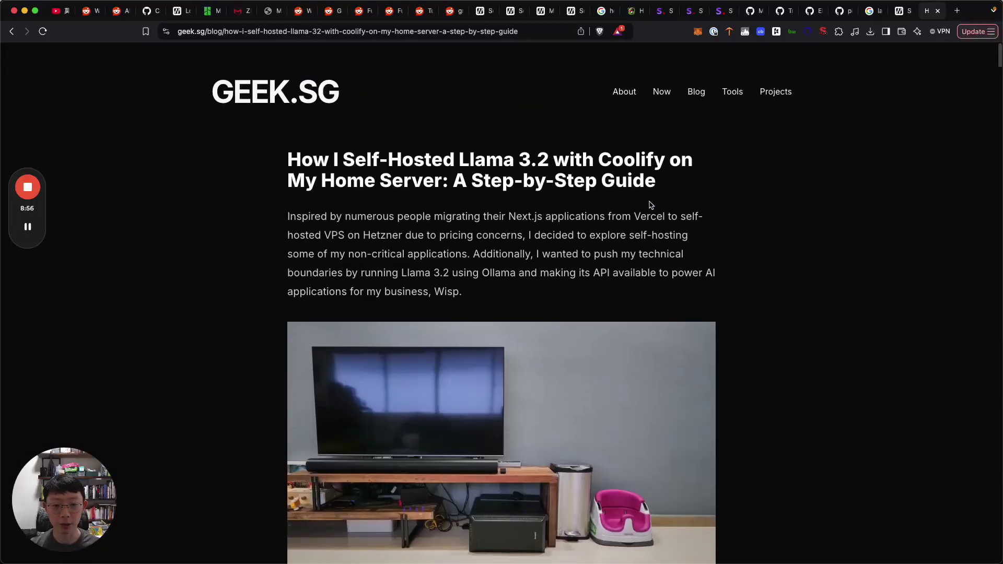
left_click(938, 11)
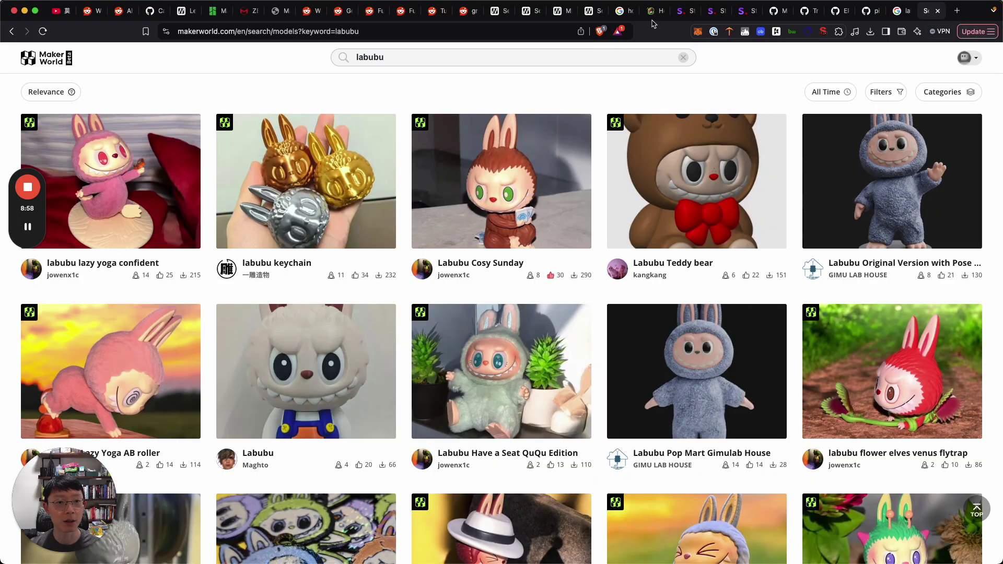
- Browse further MakerWorld labubu results such as Labubu The Thinker Statue and Christmas charm
scroll(592, 316, "down", 5)
scroll(592, 316, "up", 5)
scroll(592, 317, "down", 5)
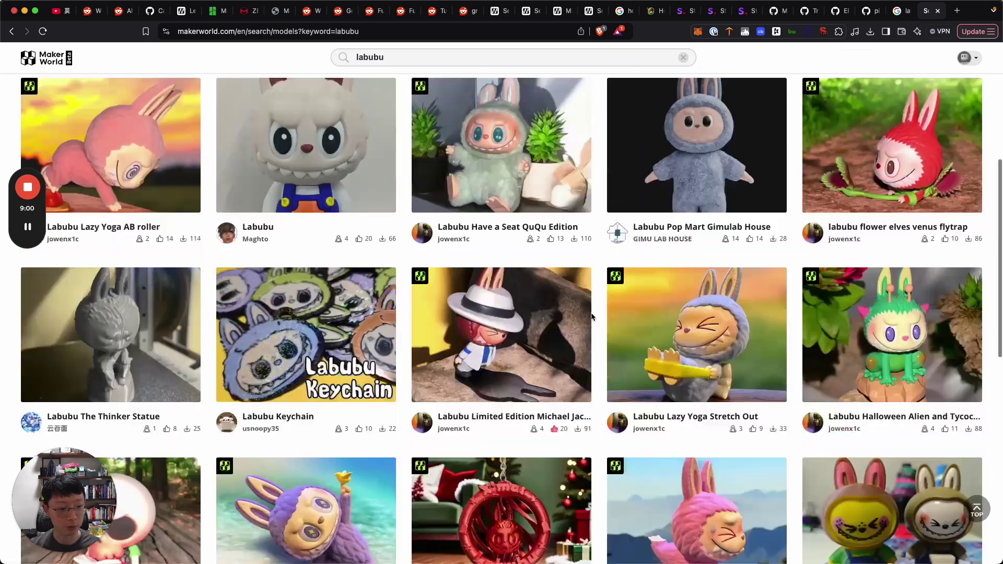
scroll(592, 316, "down", 5)
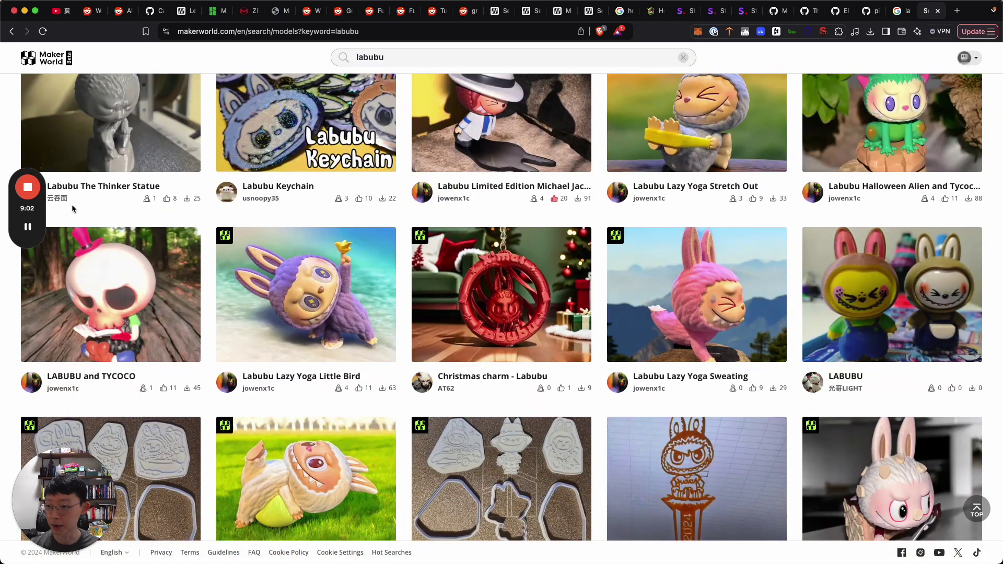